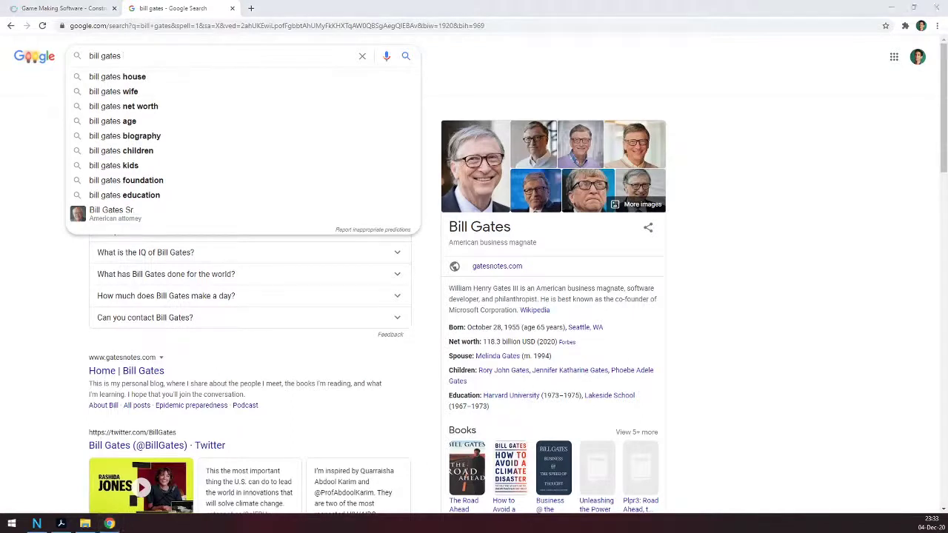
Step: Search the web for "bill gates jumps over chair", watch the first video result, and cancel the autoplay of the following video
{"action": "type", "text": "j"}
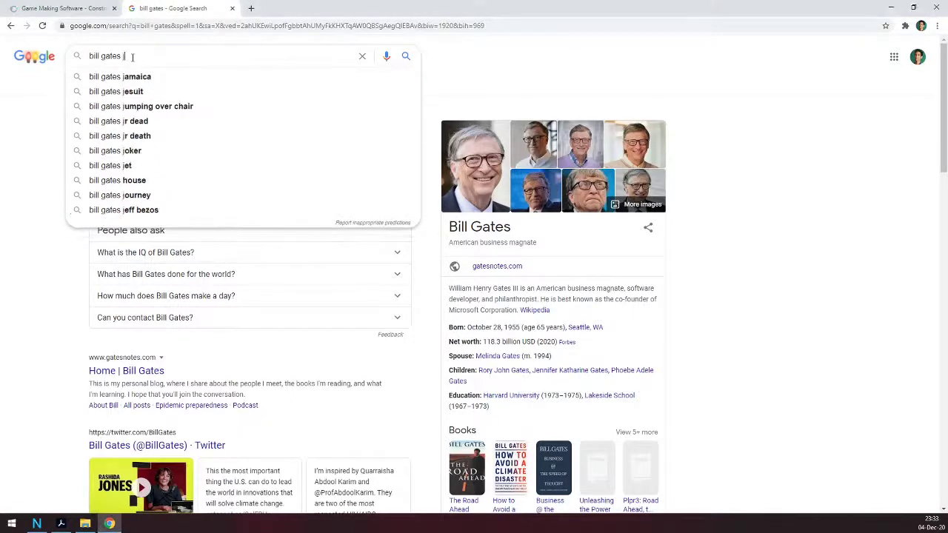
{"action": "type", "text": "umps over chair"}
{"action": "key", "text": "Return"}
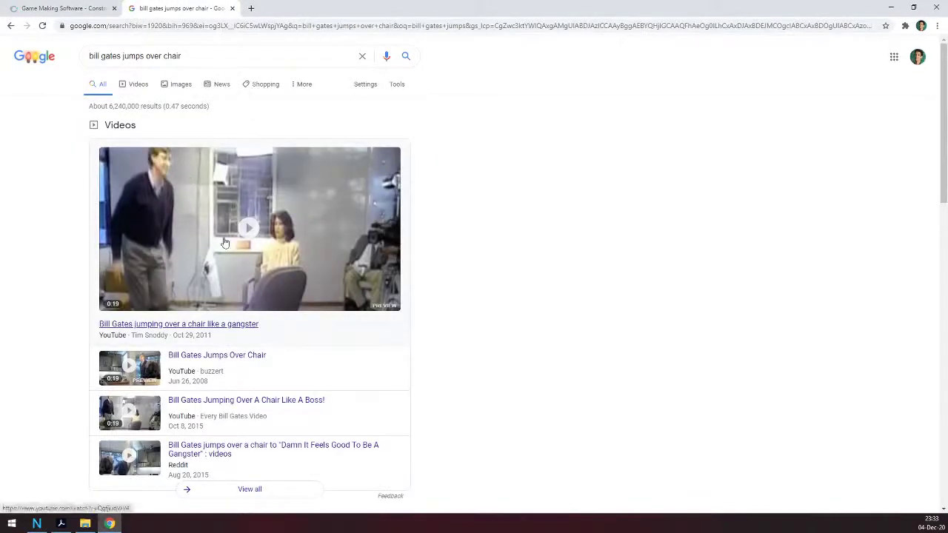
{"action": "left_click", "coordinate": [223, 231]}
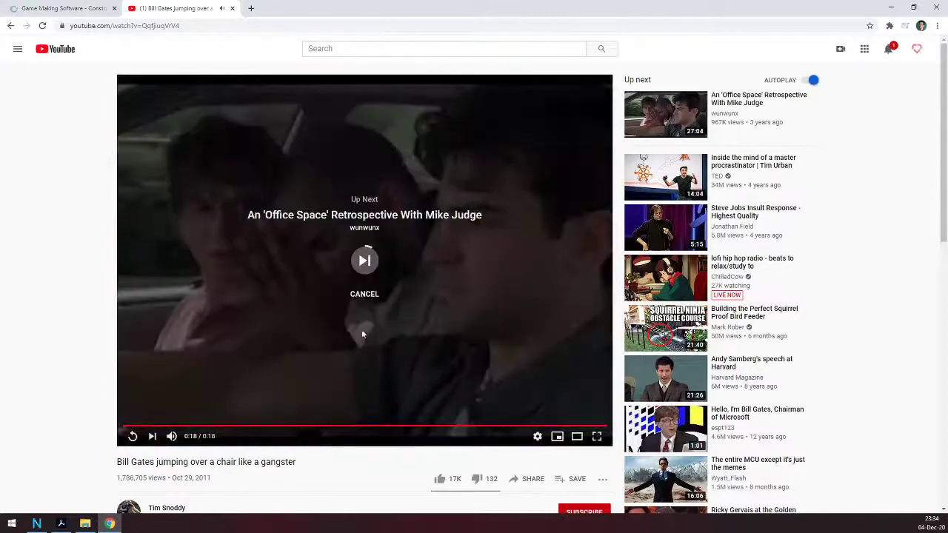
{"action": "left_click", "coordinate": [362, 294]}
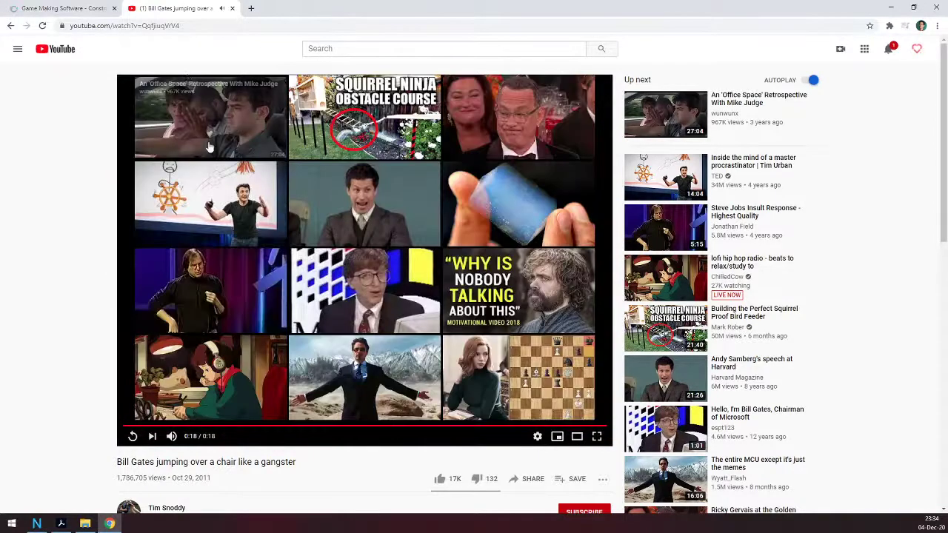
Step: Copy the web address of the chair-jump video and close its browser tab to return to the Construct 3 editor
{"action": "right_click", "coordinate": [180, 30]}
{"action": "left_click", "coordinate": [204, 82]}
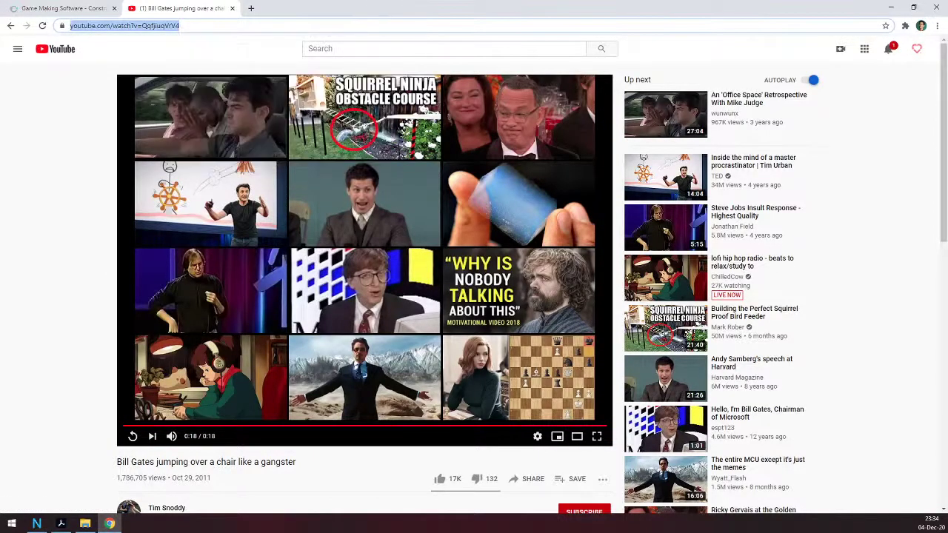
{"action": "key", "text": "alt+Tab"}
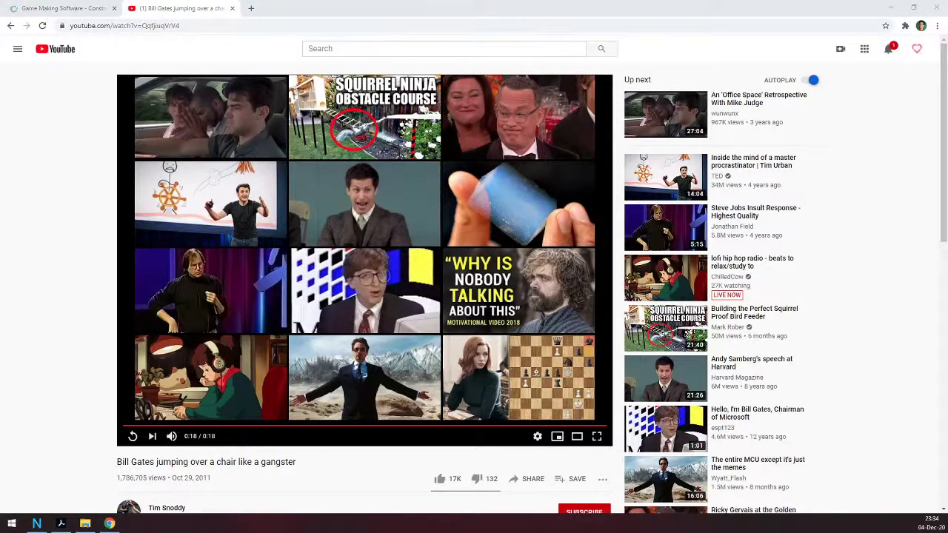
{"action": "left_click", "coordinate": [177, 12]}
{"action": "key", "text": "ctrl+w"}
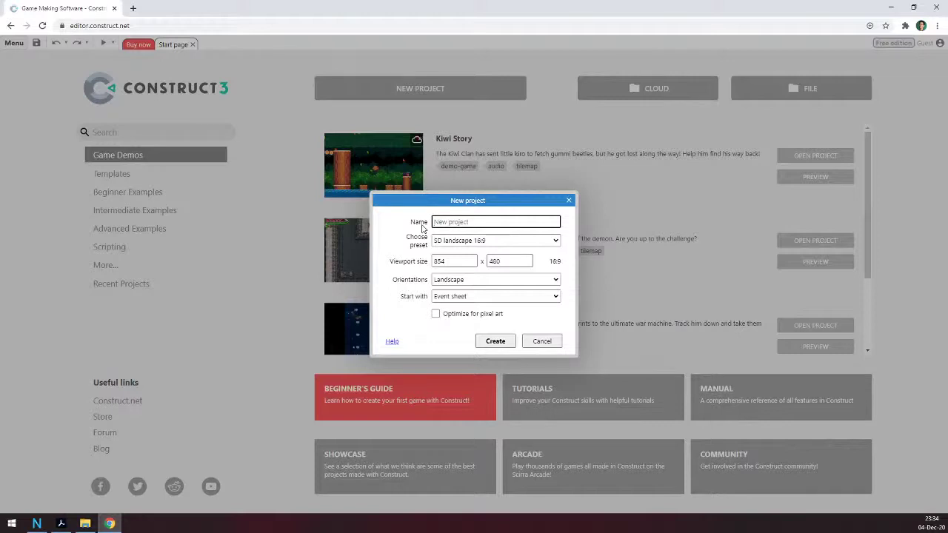
Step: Create a new project named "Bill Gates Chair" with the SD landscape 16:9 preset
{"action": "type", "text": "Bill Gates Chair"}
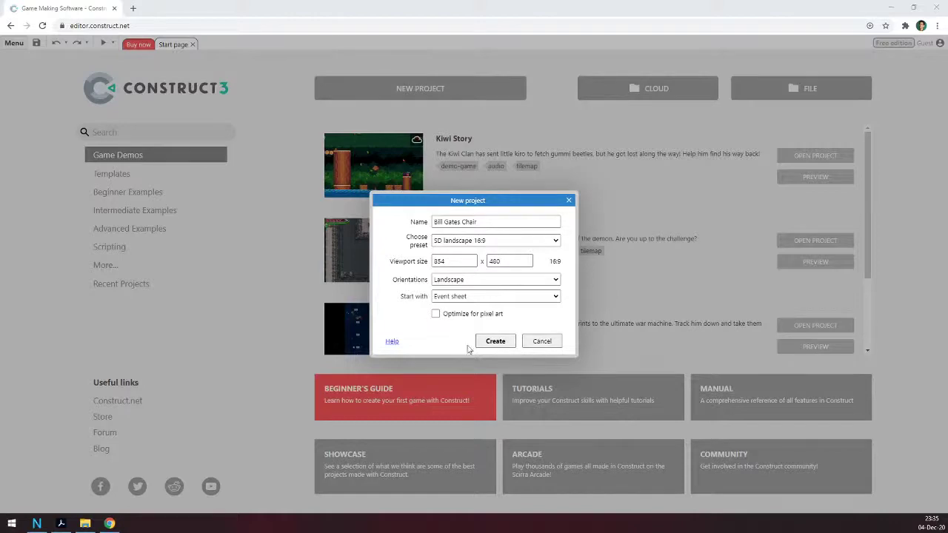
{"action": "triple_click", "coordinate": [457, 222]}
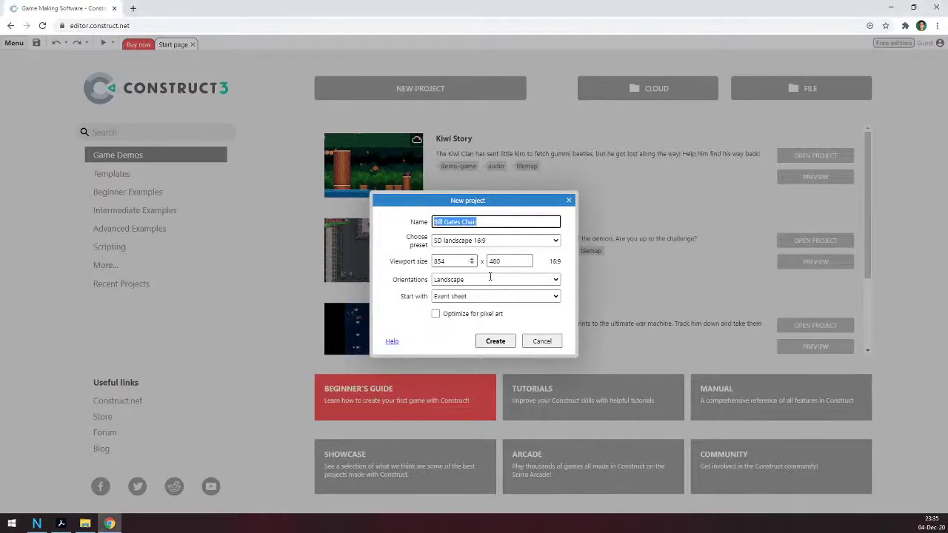
{"action": "left_click", "coordinate": [494, 341]}
{"action": "scroll", "coordinate": [362, 252], "scroll_direction": "down", "scroll_amount": 3}
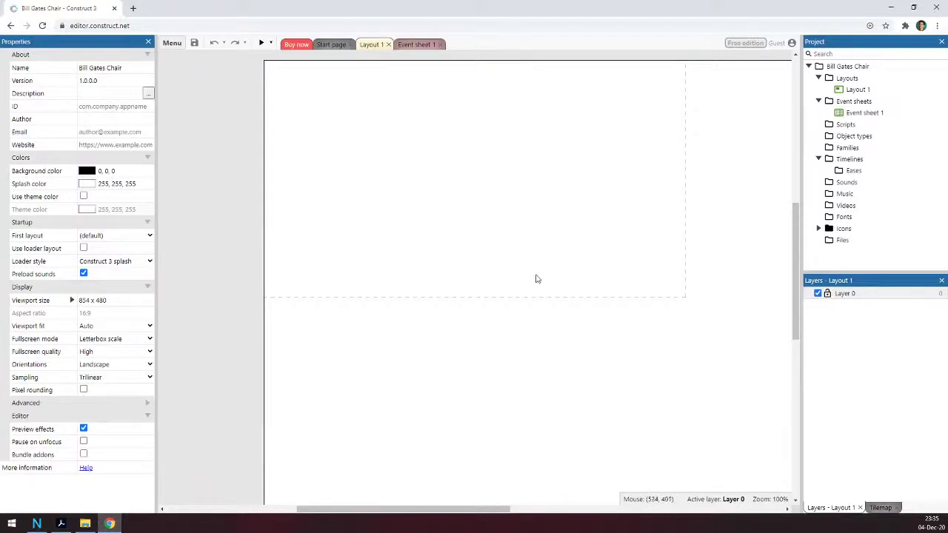
{"action": "middle_click_drag", "start_coordinate": [616, 220], "coordinate": [557, 280]}
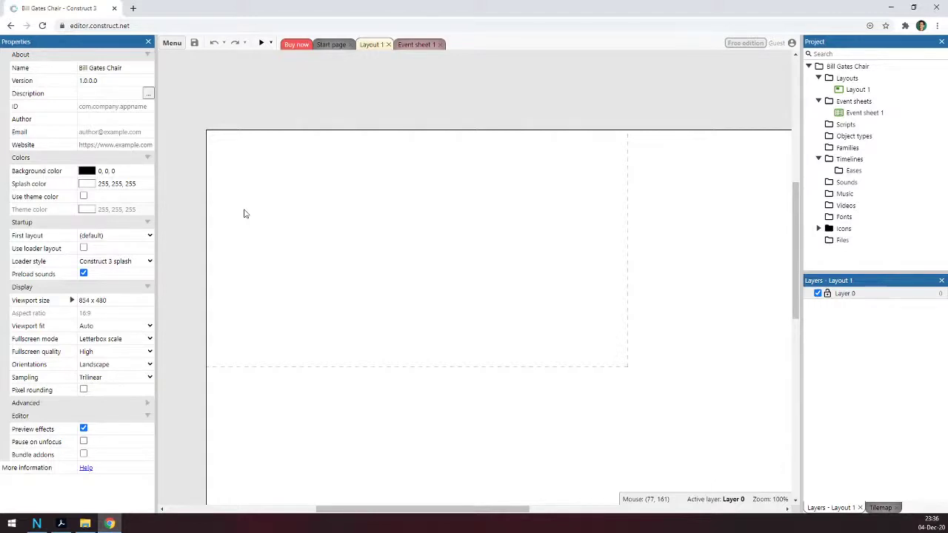
{"action": "right_click", "coordinate": [293, 269]}
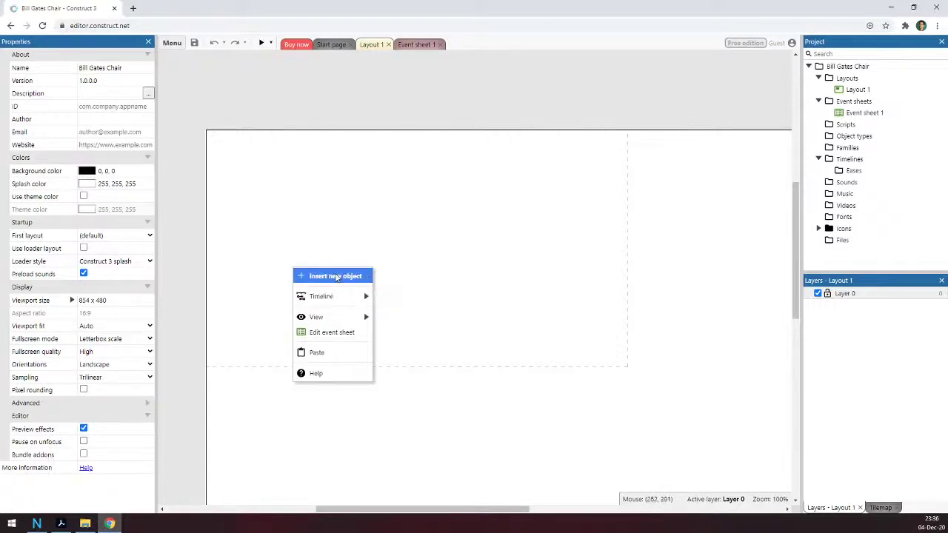
{"action": "left_click", "coordinate": [333, 278]}
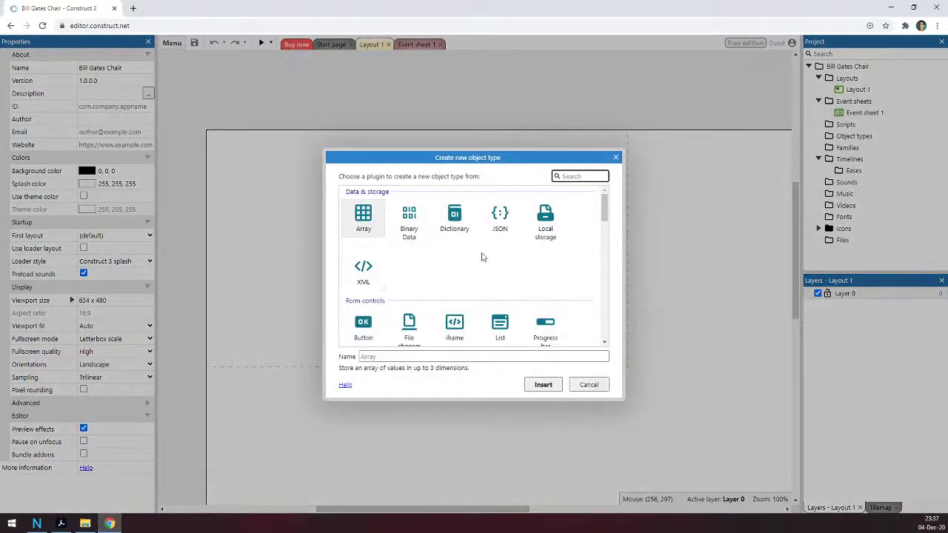
{"action": "left_click", "coordinate": [587, 384]}
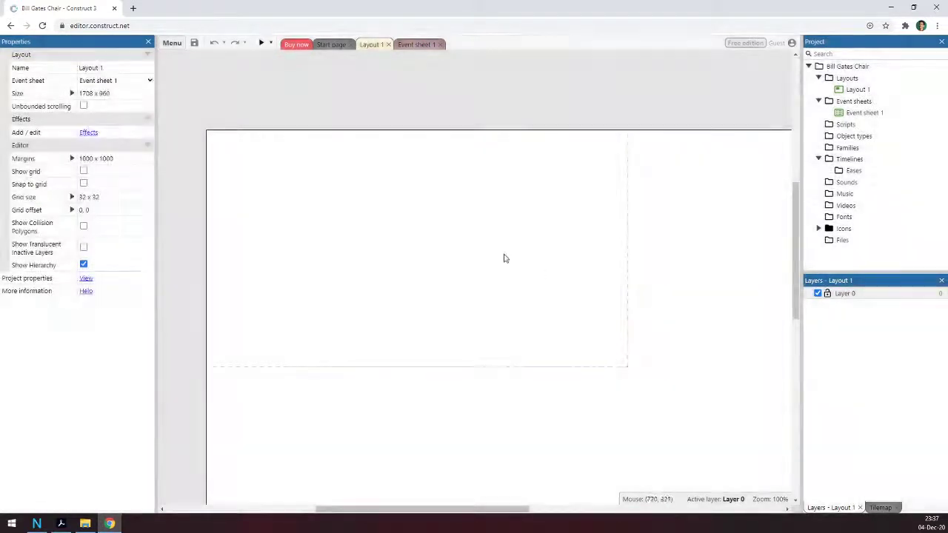
{"action": "middle_click_drag", "start_coordinate": [404, 317], "coordinate": [502, 200]}
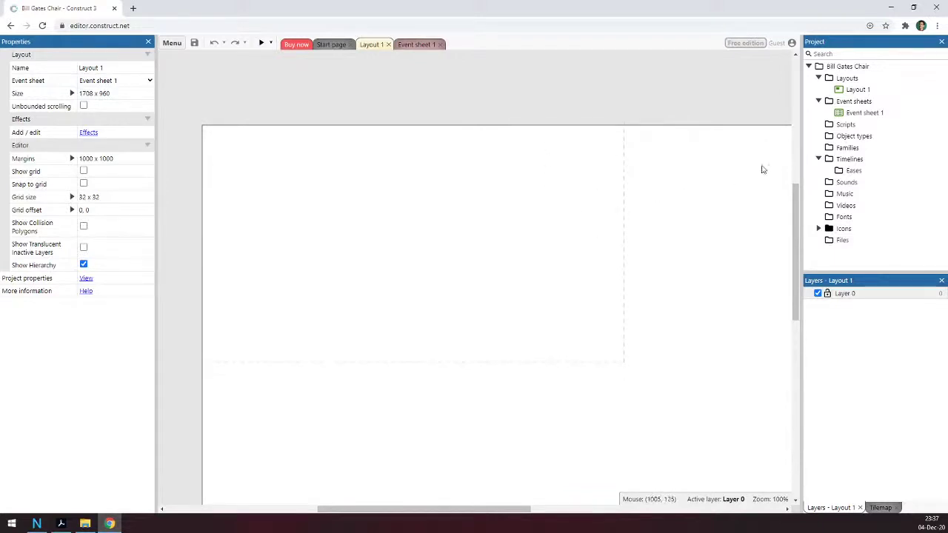
{"action": "right_click", "coordinate": [863, 138]}
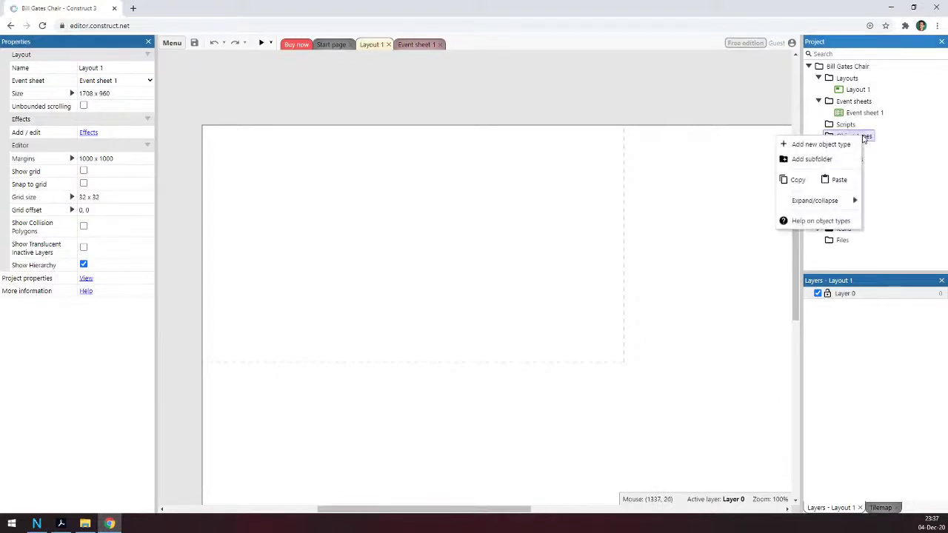
{"action": "left_click", "coordinate": [821, 145]}
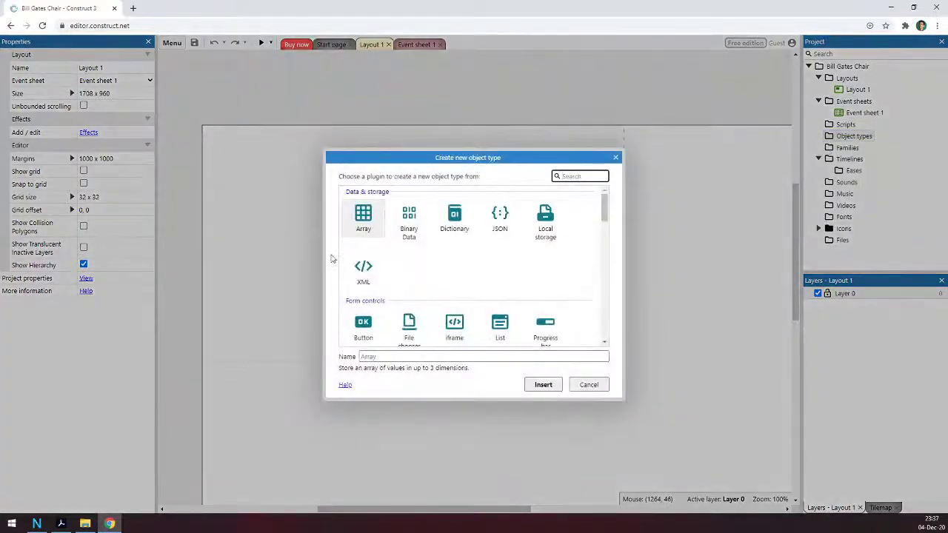
{"action": "scroll", "coordinate": [417, 252], "scroll_direction": "down", "scroll_amount": 3}
{"action": "scroll", "coordinate": [419, 253], "scroll_direction": "down", "scroll_amount": 1}
{"action": "scroll", "coordinate": [420, 253], "scroll_direction": "up", "scroll_amount": 2}
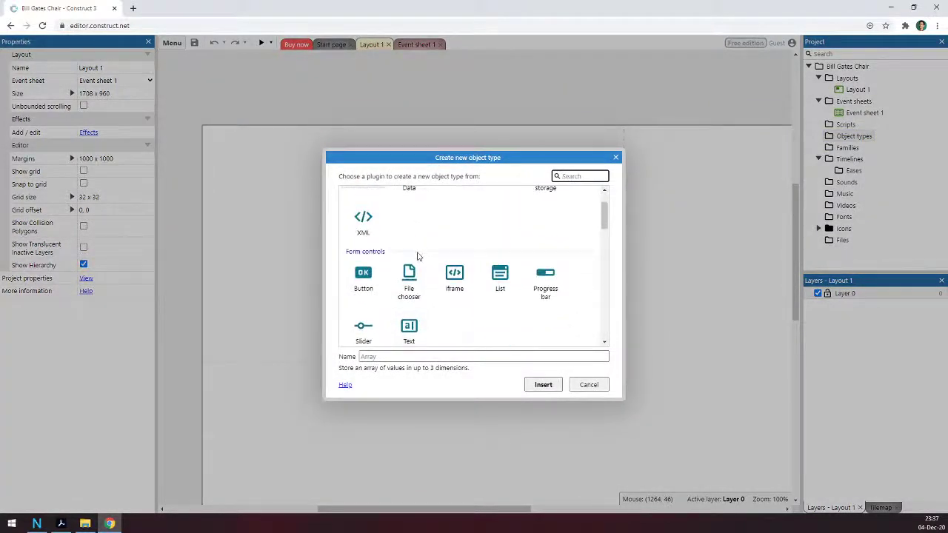
{"action": "scroll", "coordinate": [437, 266], "scroll_direction": "down", "scroll_amount": 2}
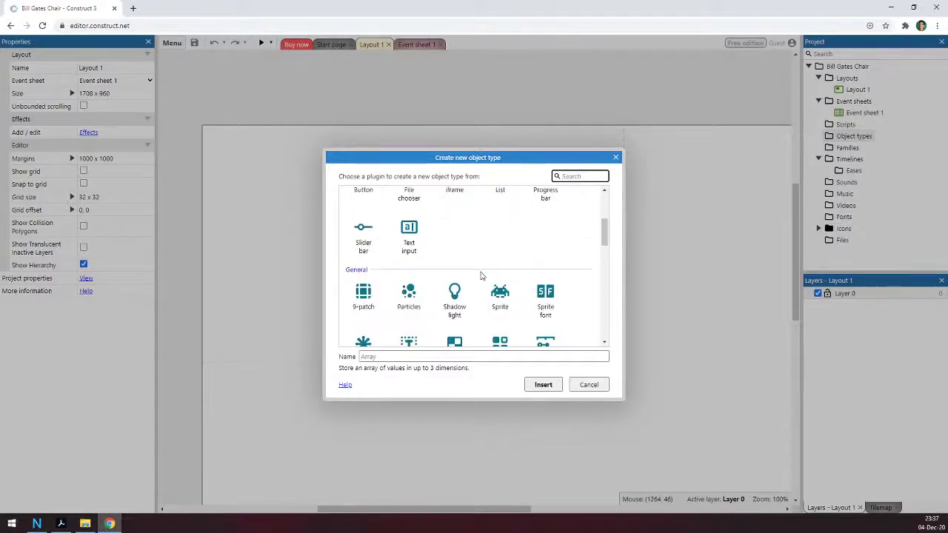
{"action": "left_click", "coordinate": [501, 296]}
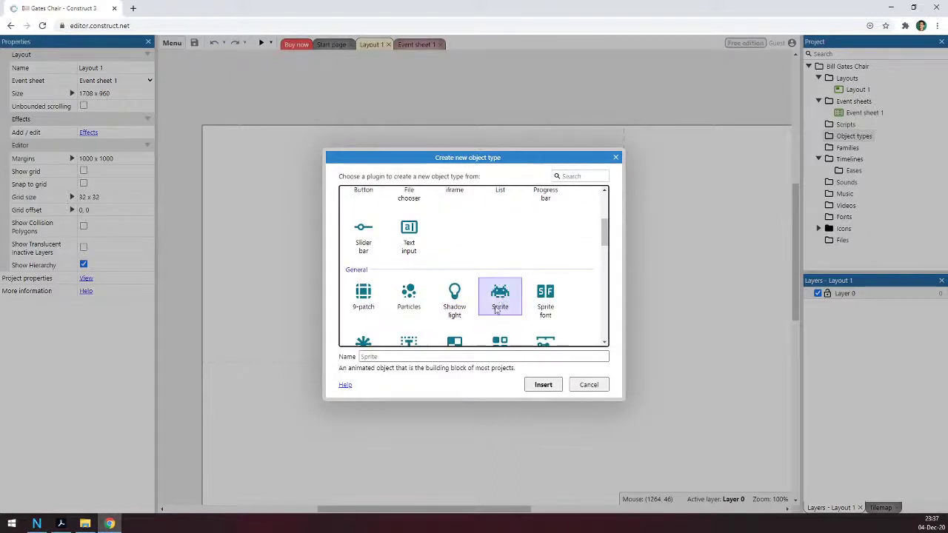
{"action": "left_click", "coordinate": [390, 357]}
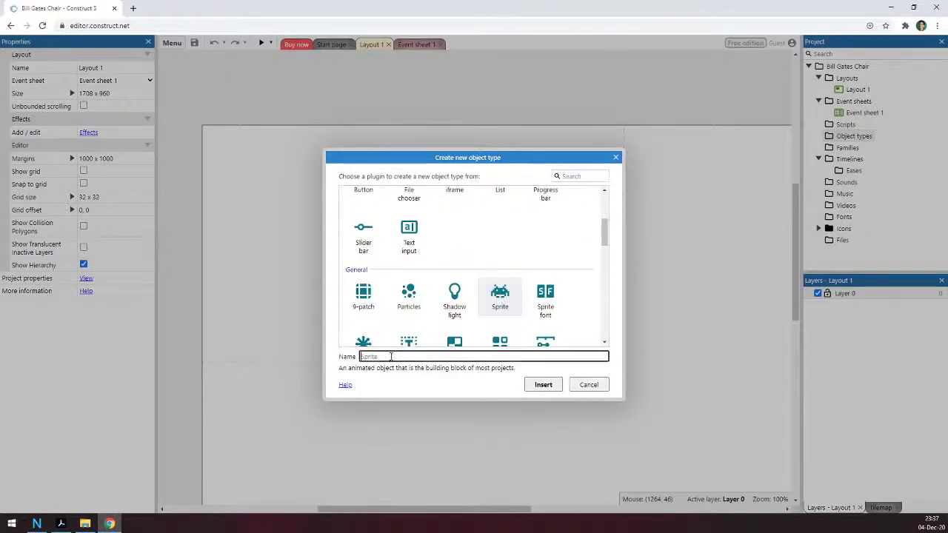
{"action": "left_click", "coordinate": [490, 298]}
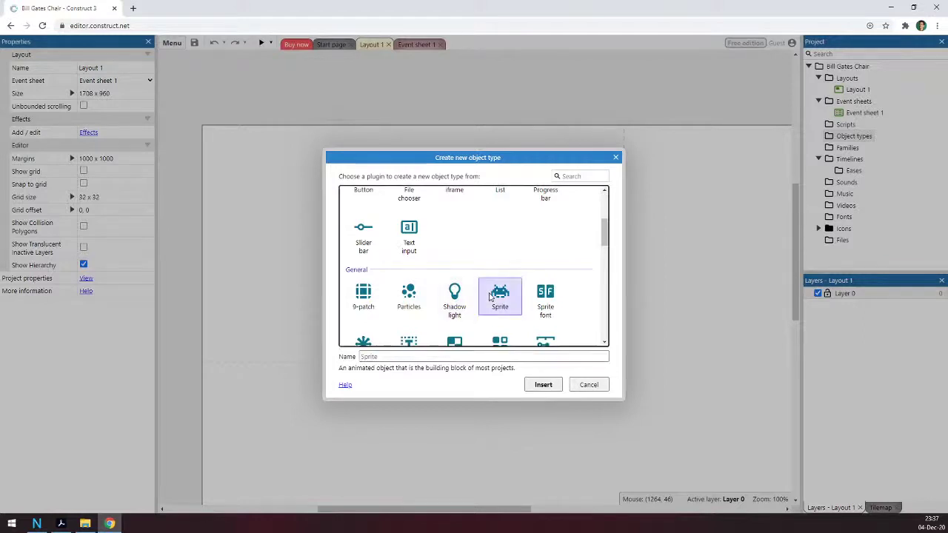
{"action": "left_click", "coordinate": [413, 356]}
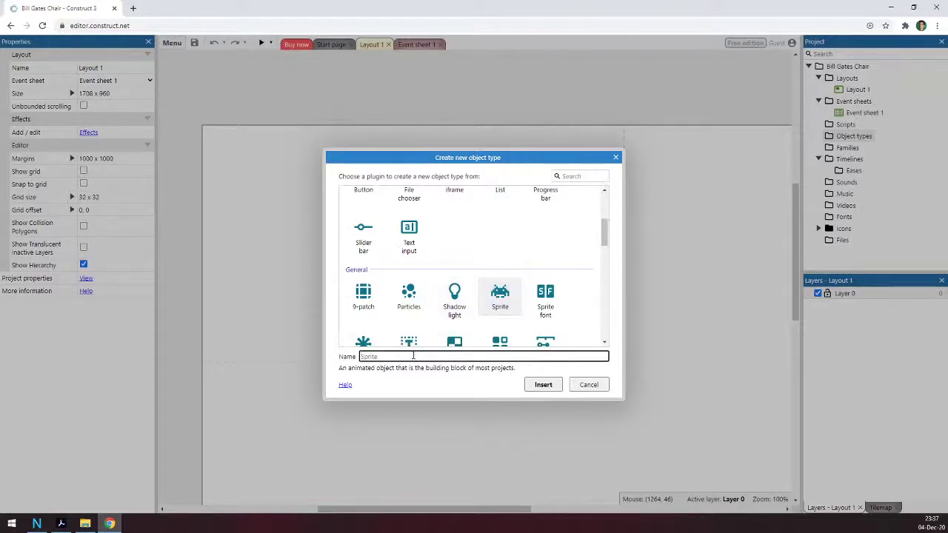
{"action": "type", "text": "BillGates"}
{"action": "scroll", "coordinate": [519, 261], "scroll_direction": "up", "scroll_amount": 3}
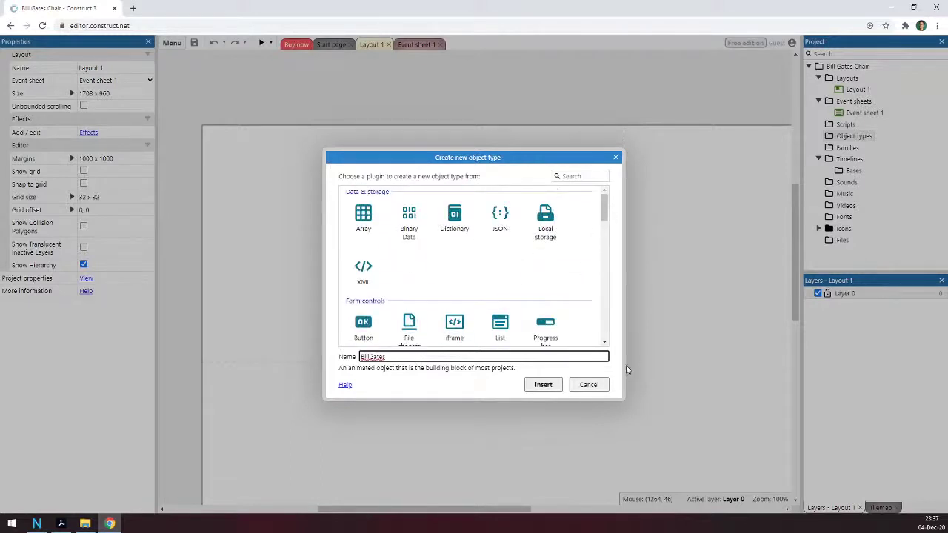
{"action": "left_click", "coordinate": [595, 387]}
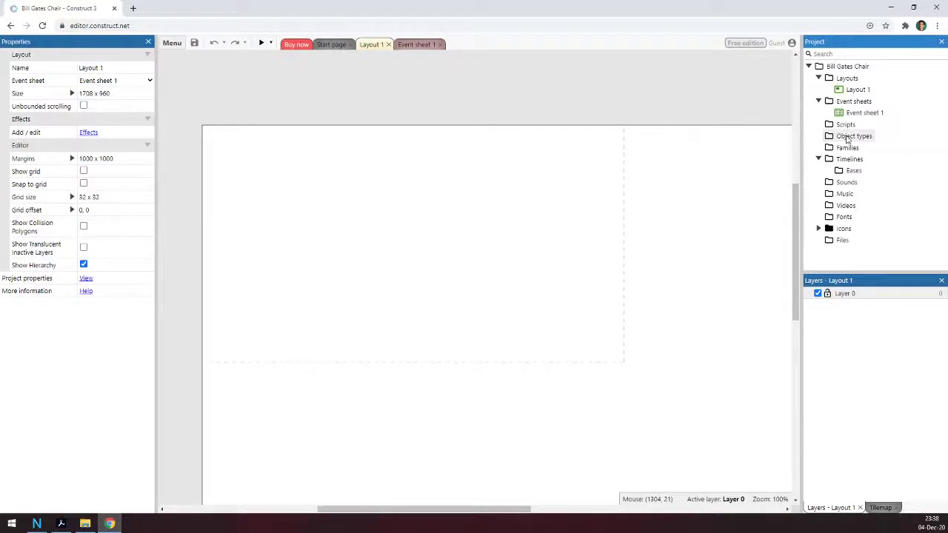
Step: Add a new Sprite object type named "BillGates" and place it near the upper-left corner of Layout 1
{"action": "right_click", "coordinate": [850, 138]}
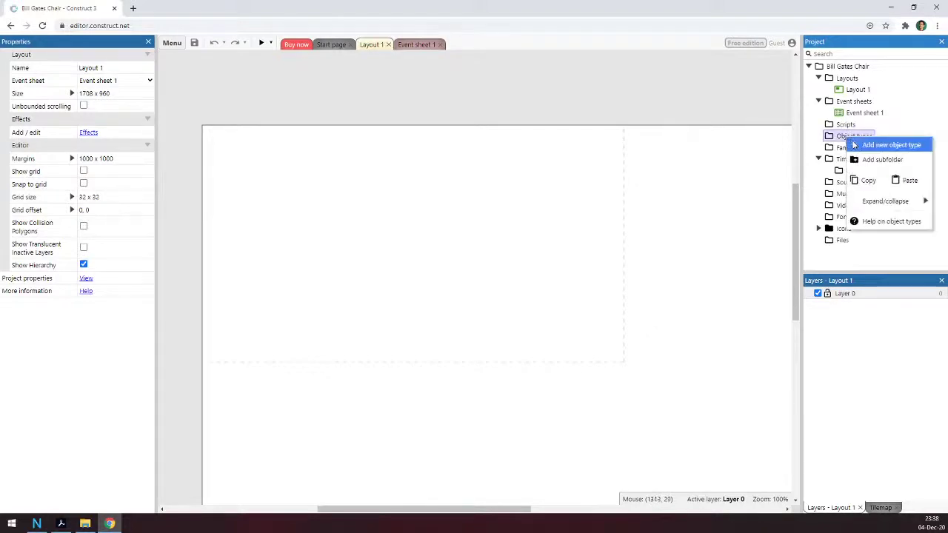
{"action": "left_click", "coordinate": [854, 145]}
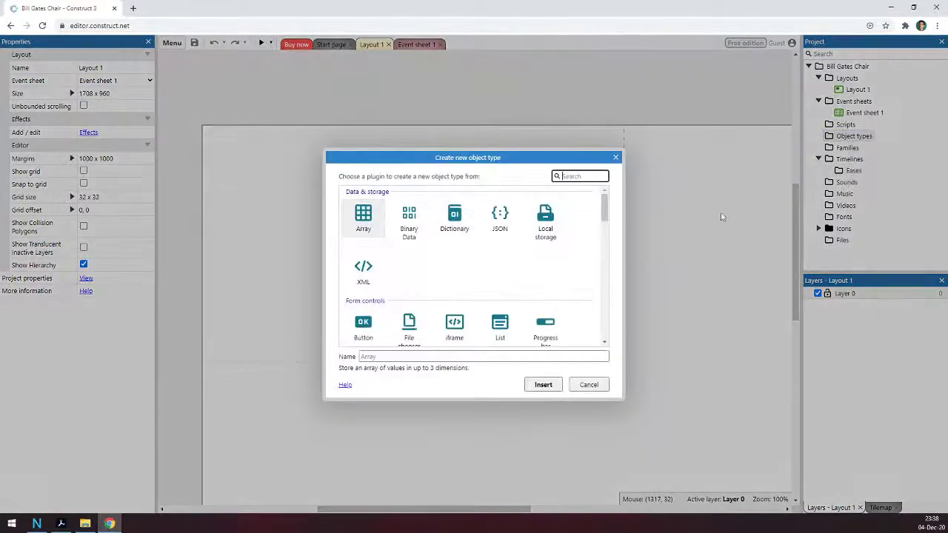
{"action": "scroll", "coordinate": [528, 317], "scroll_direction": "down", "scroll_amount": 5}
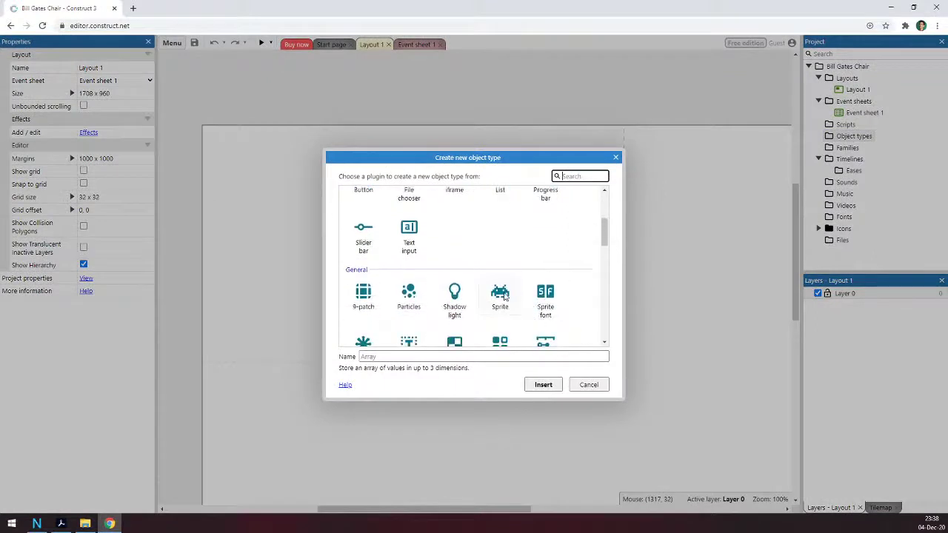
{"action": "left_click", "coordinate": [502, 296]}
{"action": "left_click", "coordinate": [413, 356]}
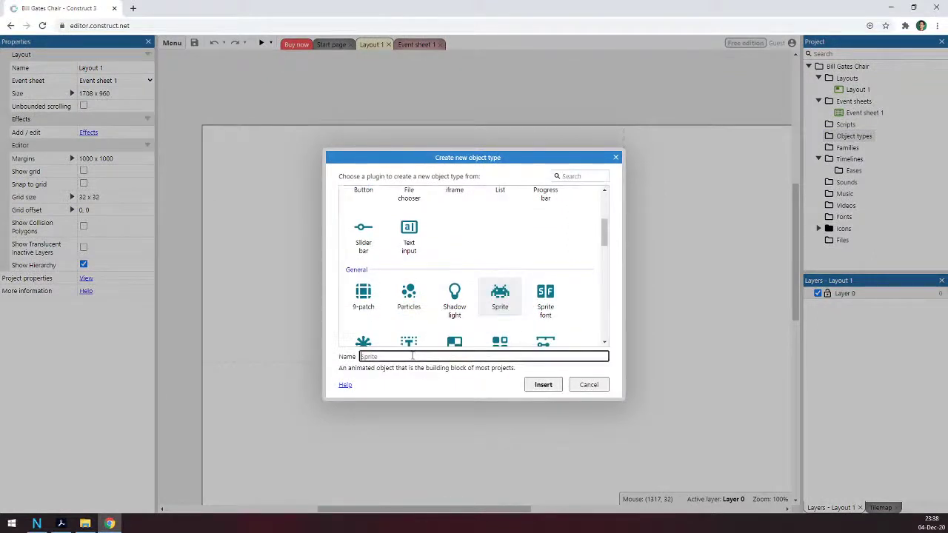
{"action": "type", "text": "BillGates"}
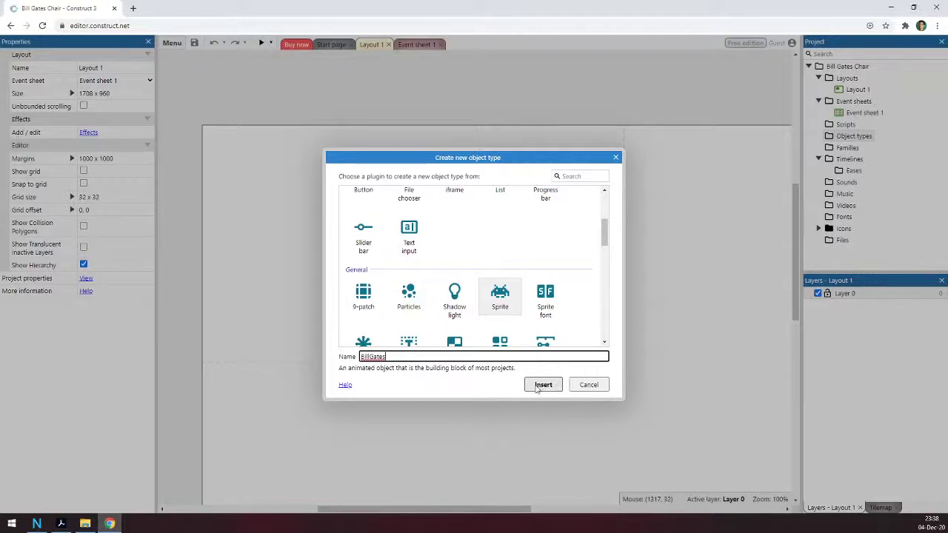
{"action": "left_click", "coordinate": [537, 390]}
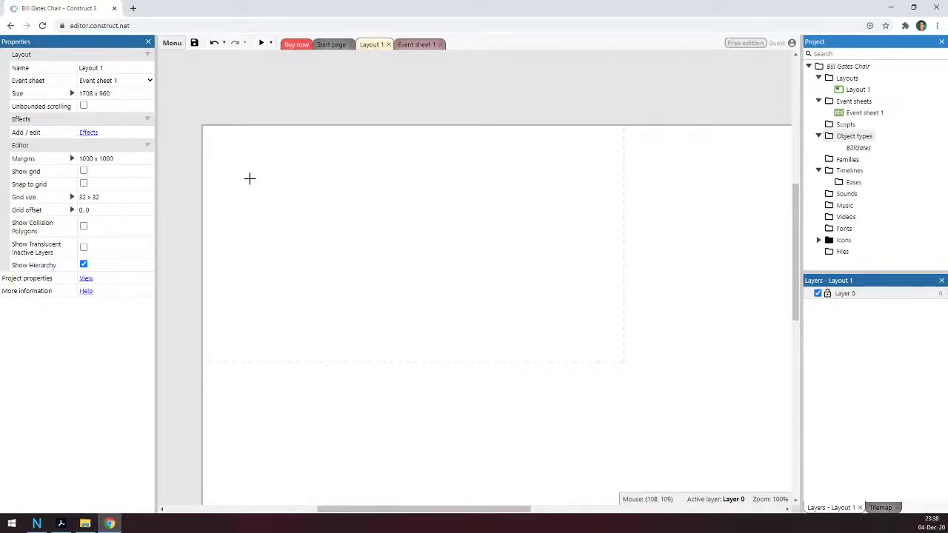
{"action": "left_click", "coordinate": [251, 176]}
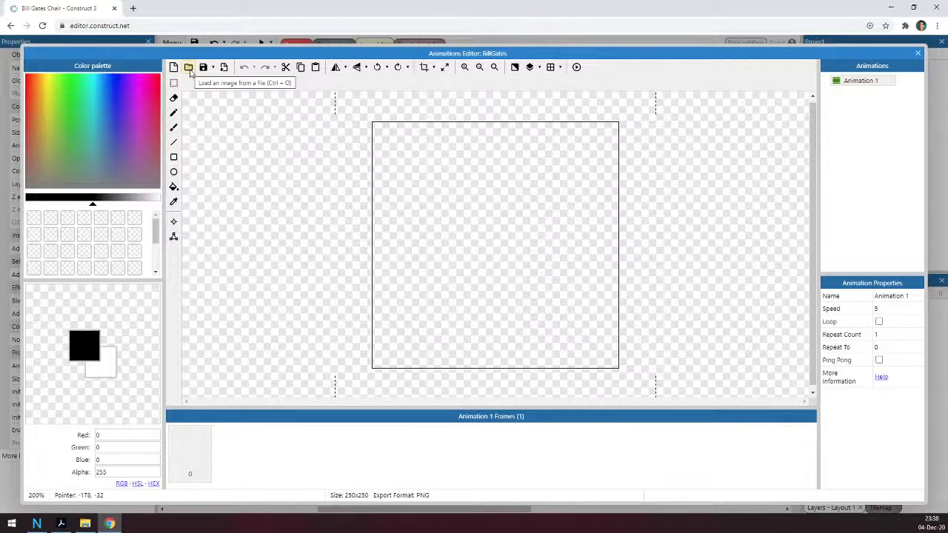
Step: Paint a black face outline with a size 12 brush, adding two dot eyes and the first glasses lens with its arm
{"action": "left_click", "coordinate": [174, 129]}
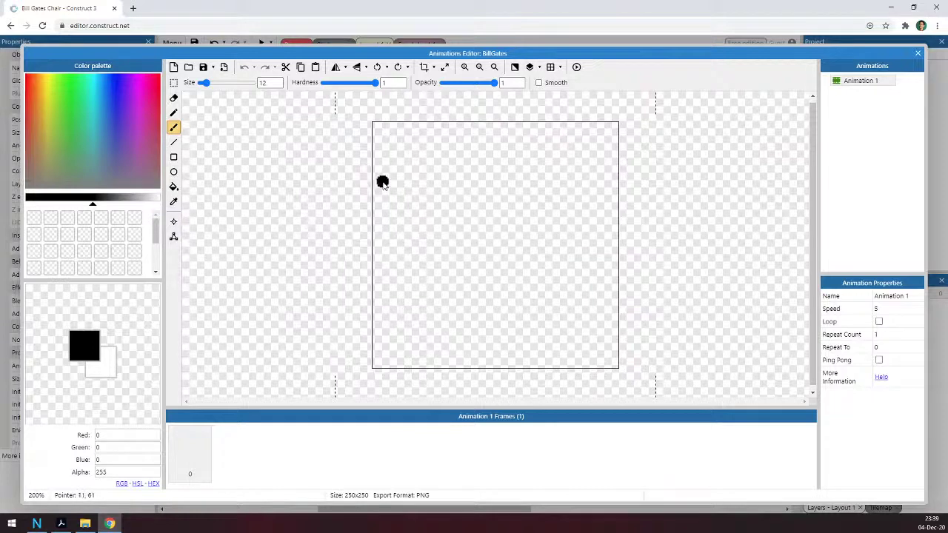
{"action": "mouse_move", "coordinate": [383, 186]}
{"action": "left_mouse_down"}
{"action": "mouse_move", "coordinate": [389, 149]}
{"action": "mouse_move", "coordinate": [417, 139]}
{"action": "mouse_move", "coordinate": [593, 137]}
{"action": "mouse_move", "coordinate": [609, 162]}
{"action": "mouse_move", "coordinate": [603, 325]}
{"action": "mouse_move", "coordinate": [571, 345]}
{"action": "mouse_move", "coordinate": [476, 348]}
{"action": "mouse_move", "coordinate": [422, 320]}
{"action": "mouse_move", "coordinate": [386, 189]}
{"action": "left_mouse_up"}
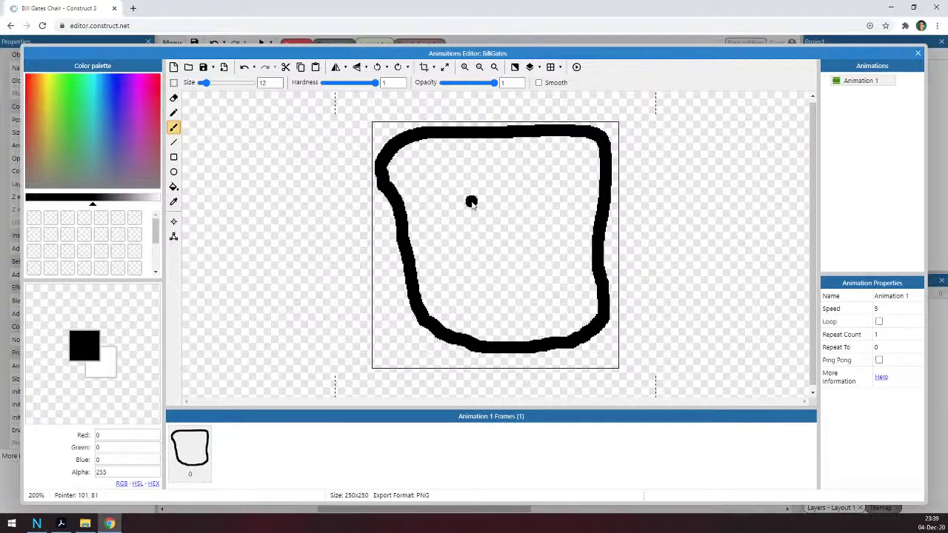
{"action": "left_click", "coordinate": [471, 202]}
{"action": "mouse_move", "coordinate": [429, 185]}
{"action": "left_mouse_down"}
{"action": "mouse_move", "coordinate": [442, 222]}
{"action": "mouse_move", "coordinate": [505, 235]}
{"action": "mouse_move", "coordinate": [504, 194]}
{"action": "mouse_move", "coordinate": [485, 176]}
{"action": "mouse_move", "coordinate": [437, 182]}
{"action": "mouse_move", "coordinate": [443, 194]}
{"action": "mouse_move", "coordinate": [432, 208]}
{"action": "left_mouse_up"}
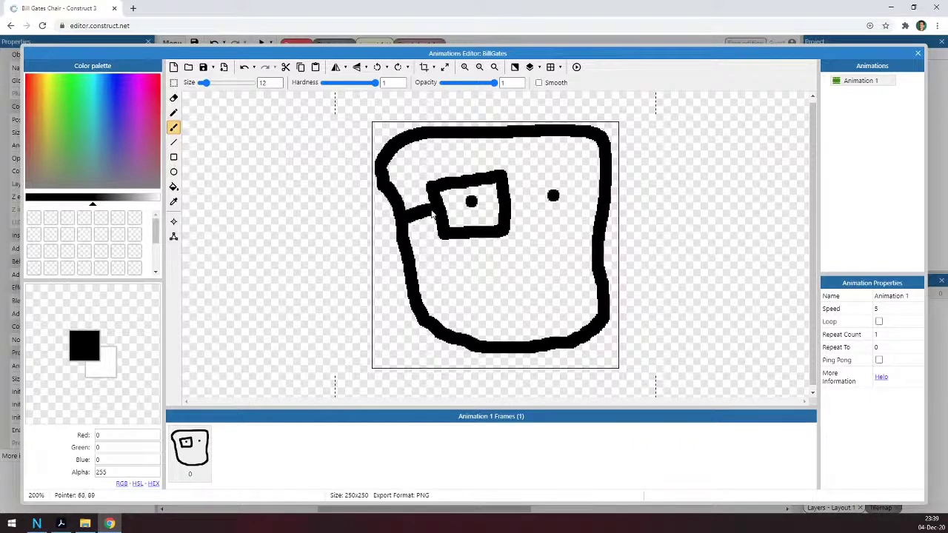
Step: Paint a square lens around the second eye, its arm to the face edge, and the bridge joining both lenses
{"action": "left_click", "coordinate": [527, 176]}
{"action": "mouse_move", "coordinate": [527, 178]}
{"action": "left_mouse_down"}
{"action": "mouse_move", "coordinate": [530, 231]}
{"action": "mouse_move", "coordinate": [557, 230]}
{"action": "mouse_move", "coordinate": [578, 226]}
{"action": "mouse_move", "coordinate": [560, 170]}
{"action": "mouse_move", "coordinate": [574, 174]}
{"action": "mouse_move", "coordinate": [578, 229]}
{"action": "left_mouse_up"}
{"action": "left_click_drag", "start_coordinate": [579, 195], "coordinate": [595, 211]}
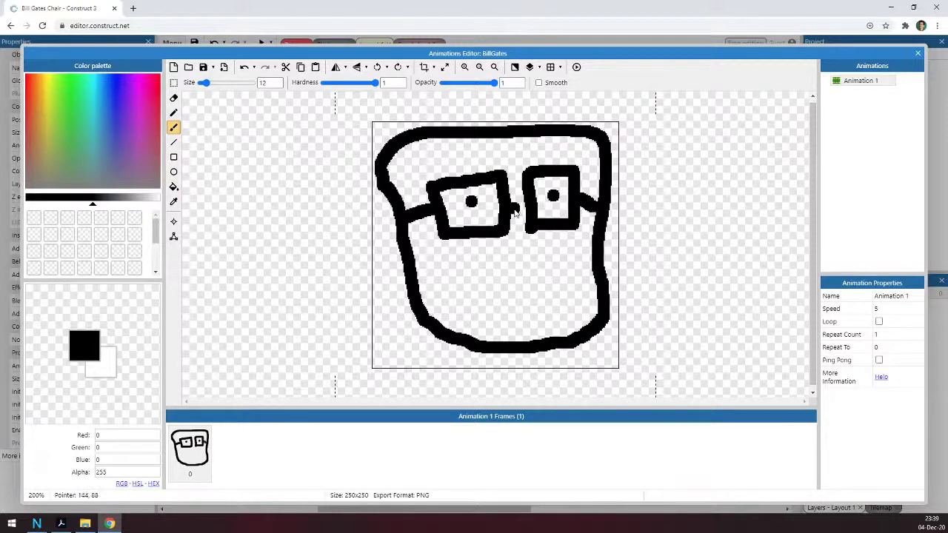
{"action": "left_click_drag", "start_coordinate": [512, 209], "coordinate": [525, 206]}
Step: Paint a filled black mouth in the lower part of the face, undoing the trial dabs
{"action": "left_click", "coordinate": [443, 318]}
{"action": "key", "text": "ctrl+z"}
{"action": "left_click", "coordinate": [490, 306]}
{"action": "key", "text": "ctrl+z"}
{"action": "mouse_move", "coordinate": [483, 286]}
{"action": "left_mouse_down"}
{"action": "mouse_move", "coordinate": [548, 295]}
{"action": "mouse_move", "coordinate": [549, 287]}
{"action": "mouse_move", "coordinate": [489, 285]}
{"action": "mouse_move", "coordinate": [494, 314]}
{"action": "mouse_move", "coordinate": [500, 303]}
{"action": "mouse_move", "coordinate": [545, 300]}
{"action": "mouse_move", "coordinate": [547, 310]}
{"action": "mouse_move", "coordinate": [494, 316]}
{"action": "left_mouse_up"}
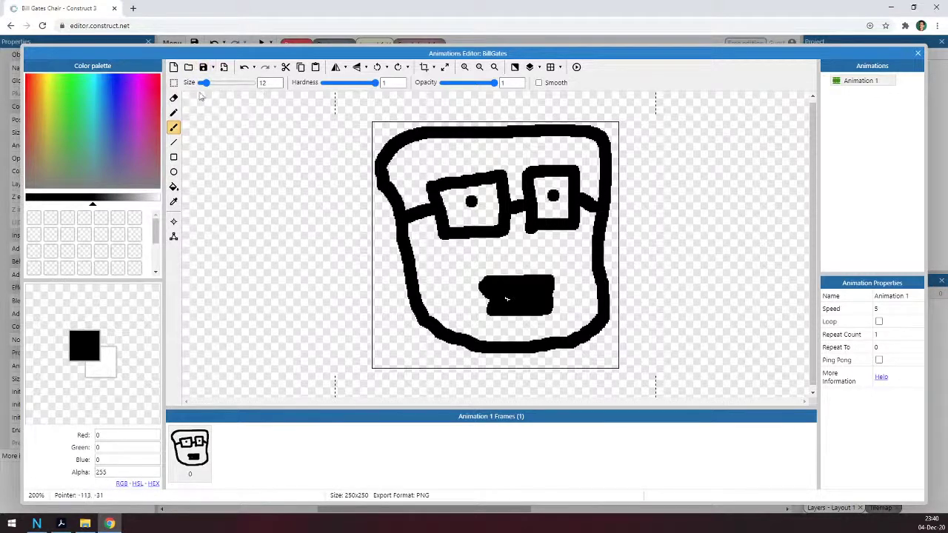
Step: Crop the BillGates image to the drawing's edges and close the Animations Editor
{"action": "left_click", "coordinate": [424, 67]}
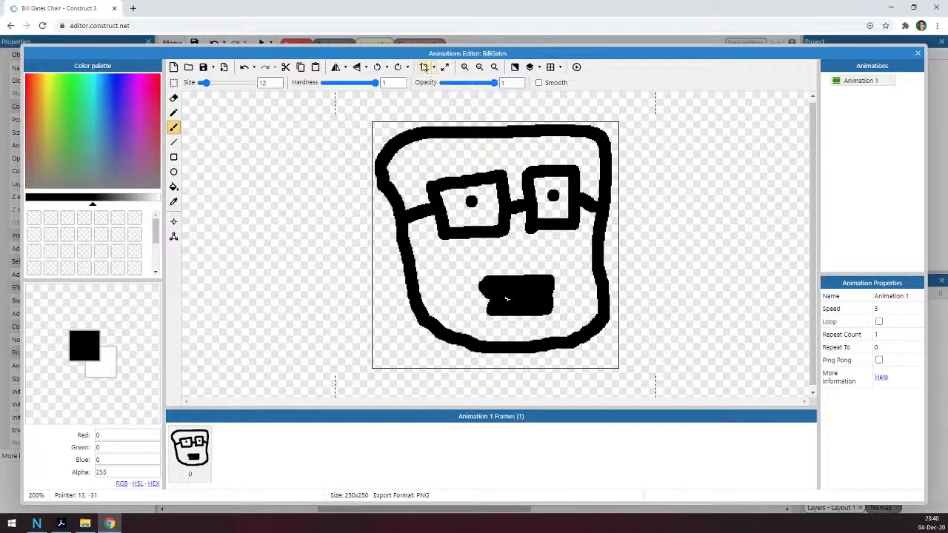
{"action": "left_click", "coordinate": [426, 66]}
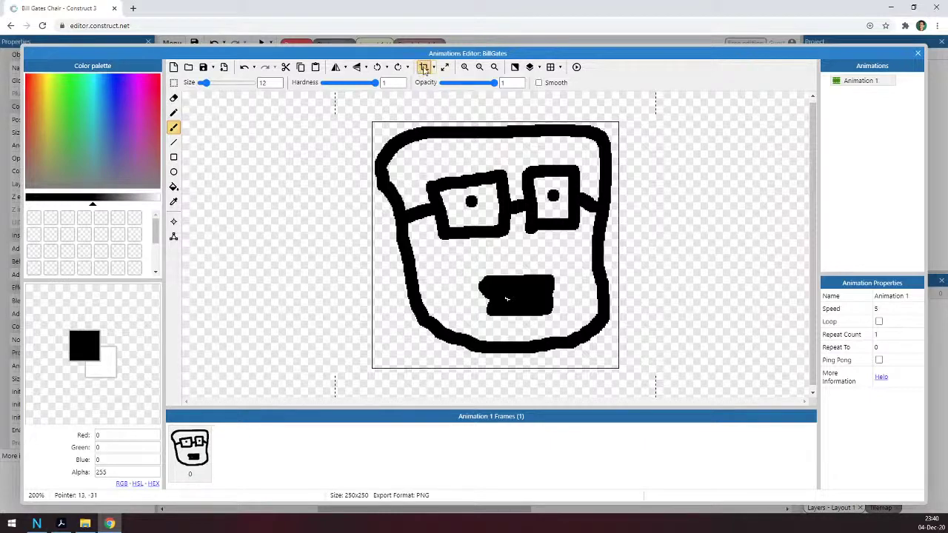
{"action": "left_click", "coordinate": [424, 68]}
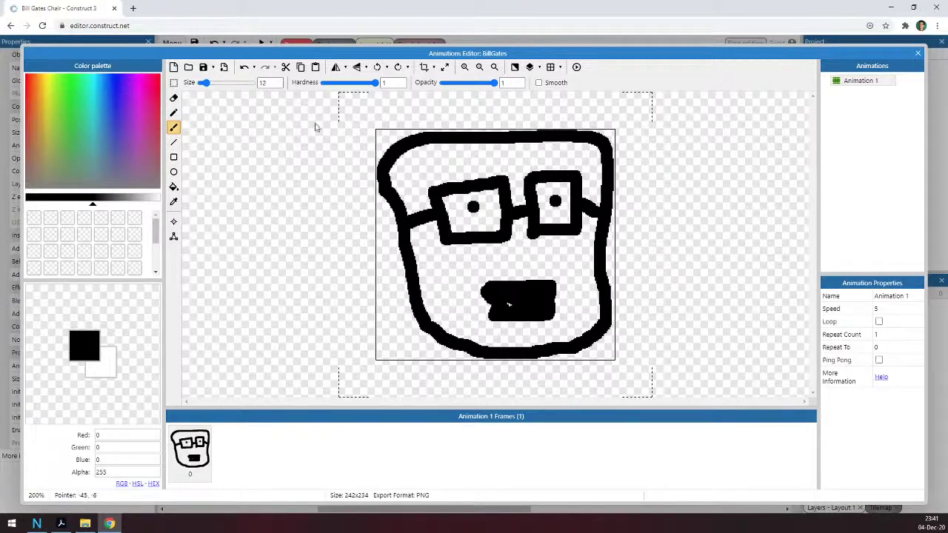
{"action": "left_click", "coordinate": [918, 53]}
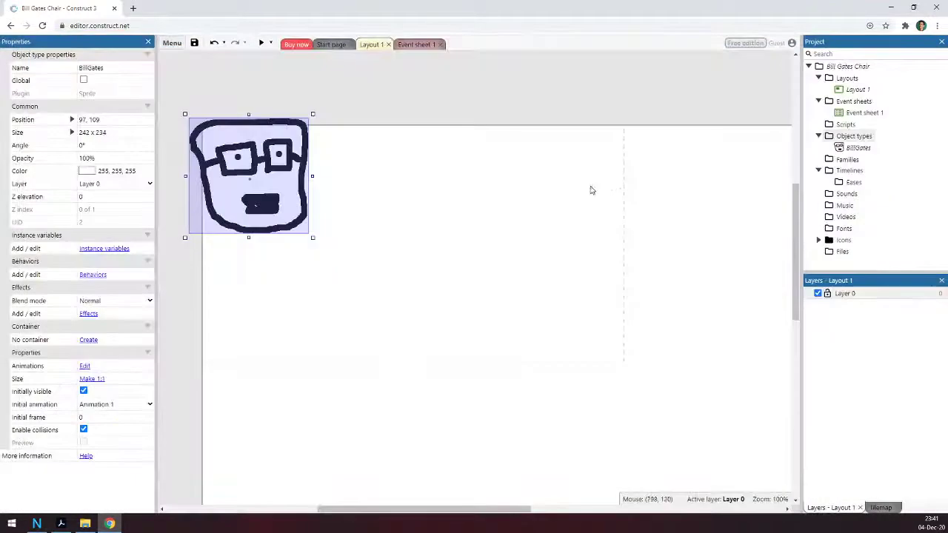
Step: Shrink the BillGates sprite to about 115 x 114 and place it at about 172, 136, fully inside the layout
{"action": "left_click_drag", "start_coordinate": [277, 180], "coordinate": [348, 223]}
{"action": "left_click_drag", "start_coordinate": [384, 158], "coordinate": [321, 216]}
{"action": "left_click", "coordinate": [325, 221]}
{"action": "left_click_drag", "start_coordinate": [308, 252], "coordinate": [306, 193]}
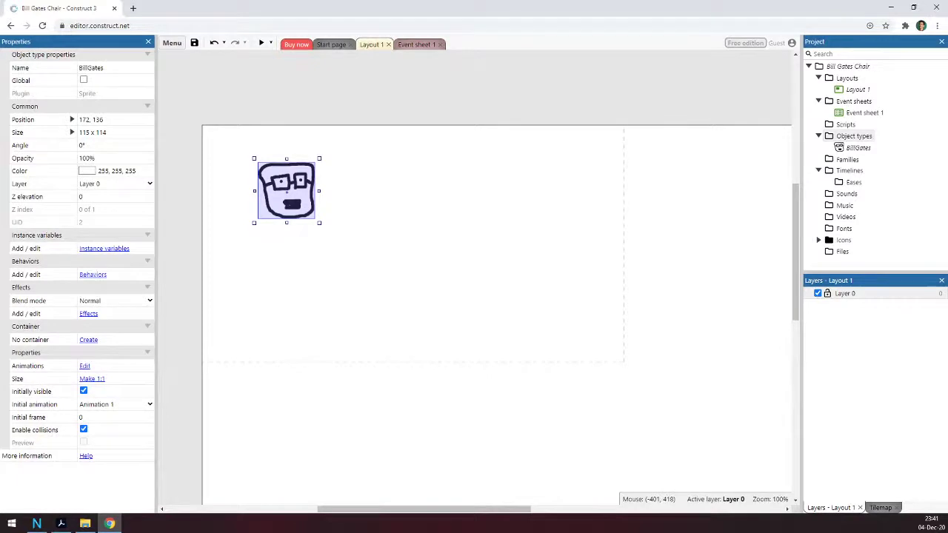
{"action": "left_click", "coordinate": [442, 214]}
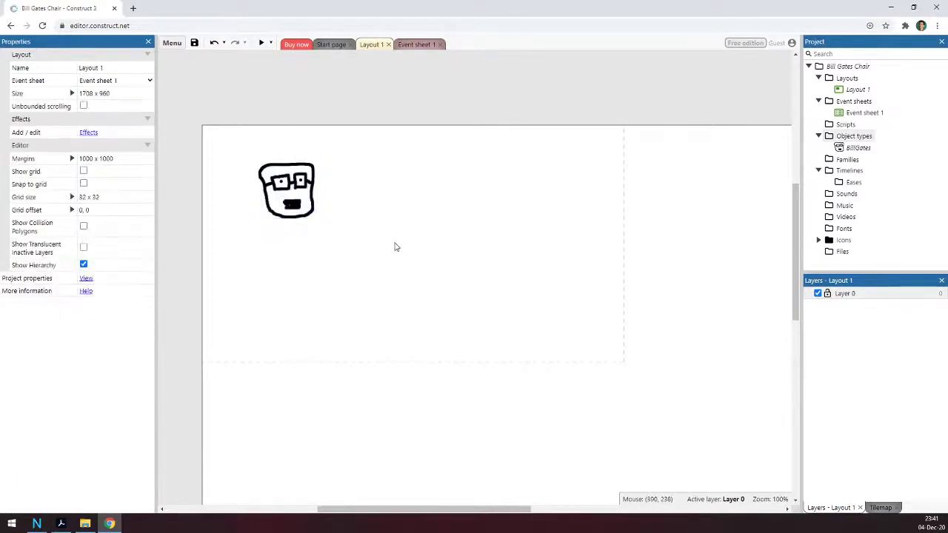
Step: Add a new Sprite object type named "Chair" and place it beside the BillGates sprite
{"action": "right_click", "coordinate": [833, 139]}
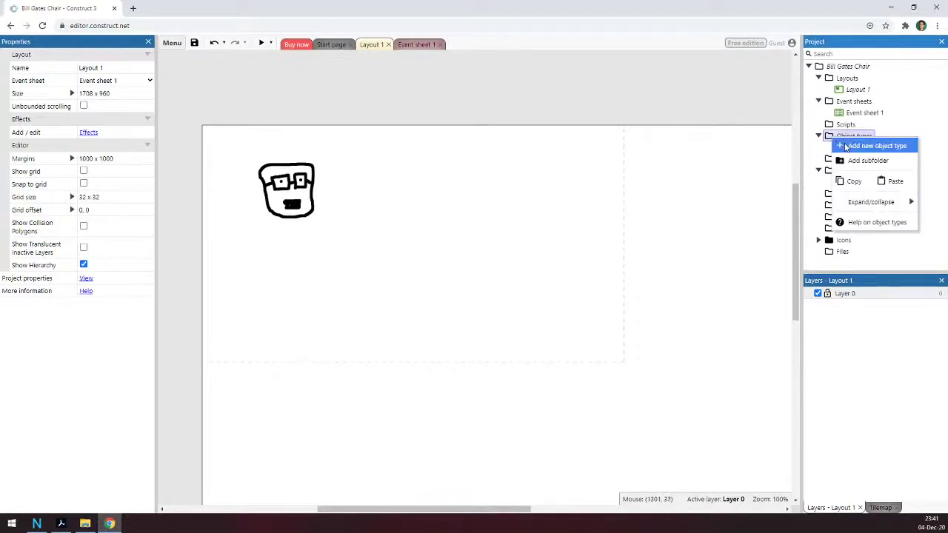
{"action": "left_click", "coordinate": [845, 146]}
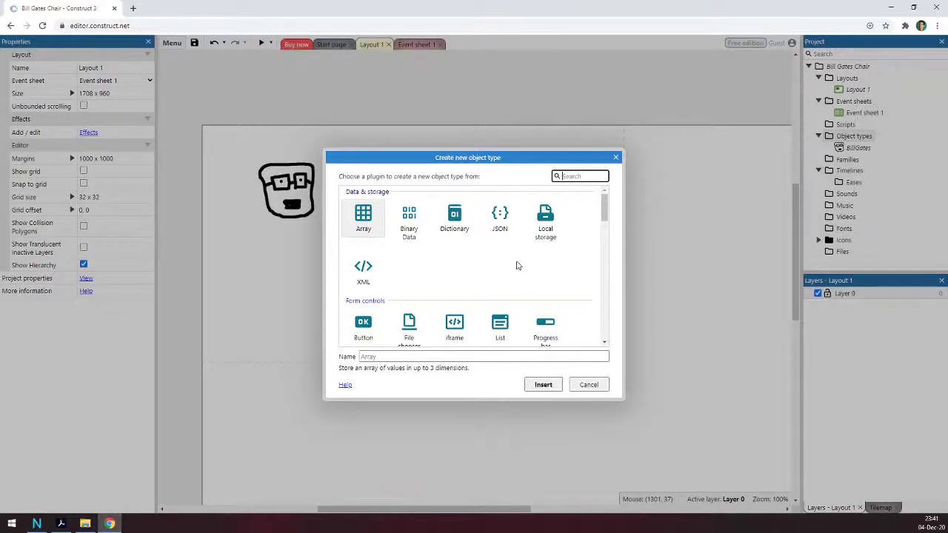
{"action": "scroll", "coordinate": [492, 261], "scroll_direction": "down", "scroll_amount": 3}
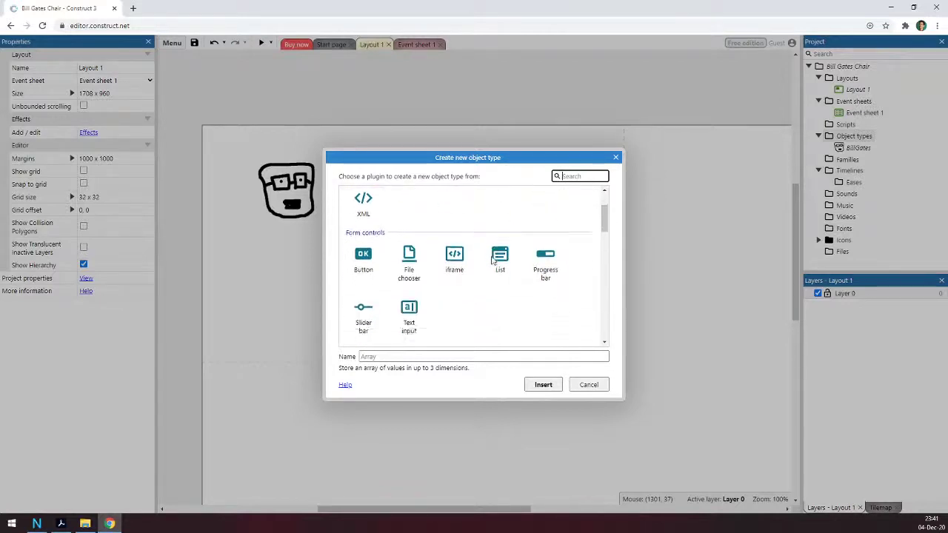
{"action": "left_click", "coordinate": [500, 293]}
{"action": "left_click", "coordinate": [412, 358]}
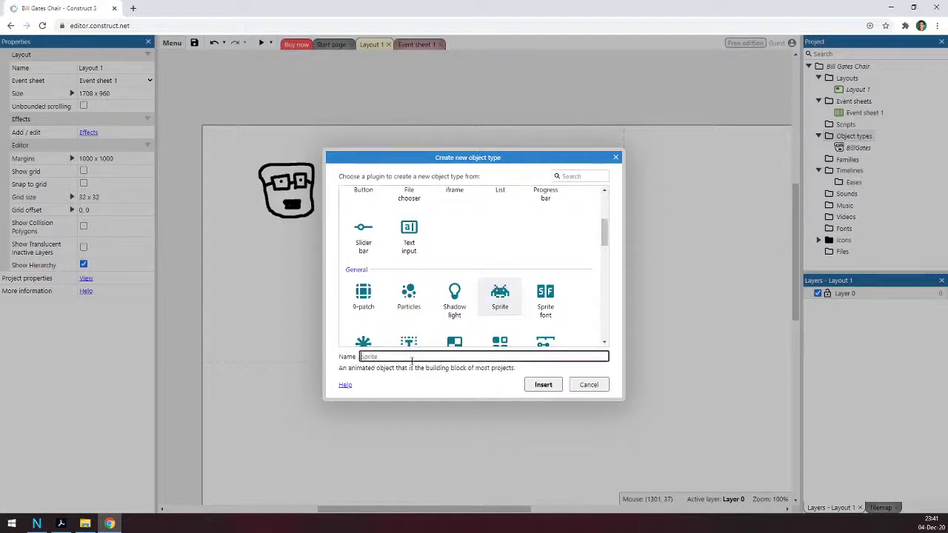
{"action": "type", "text": "Chair"}
{"action": "key", "text": "Return"}
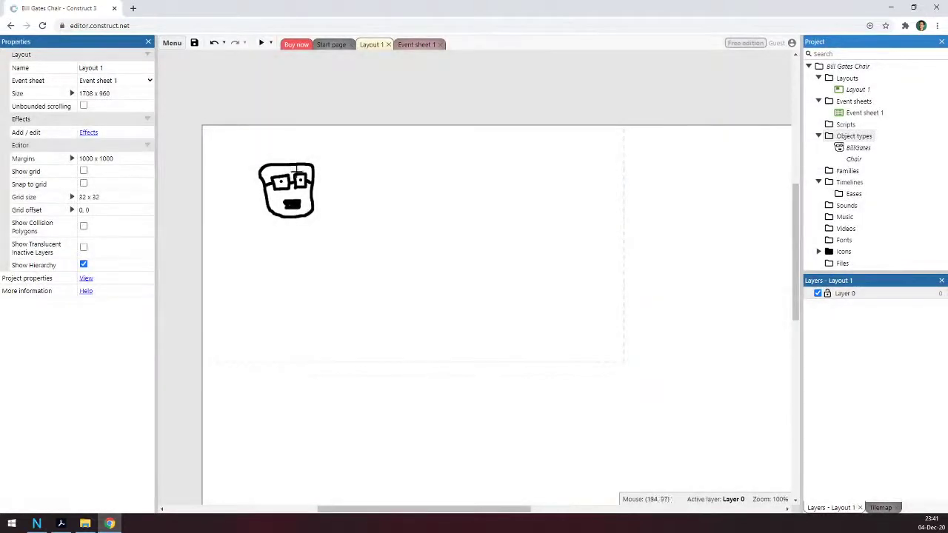
{"action": "left_click", "coordinate": [405, 202]}
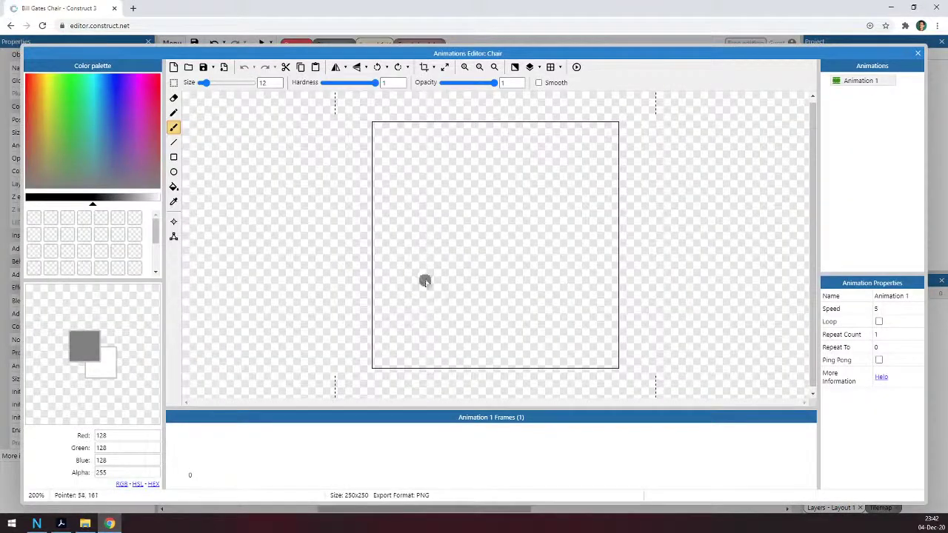
Step: Paint a grey side view of a chair with seat, backrest and legs, crop the image to it, and close the Animations Editor
{"action": "left_click_drag", "start_coordinate": [400, 264], "coordinate": [403, 343]}
{"action": "left_click_drag", "start_coordinate": [401, 264], "coordinate": [530, 254]}
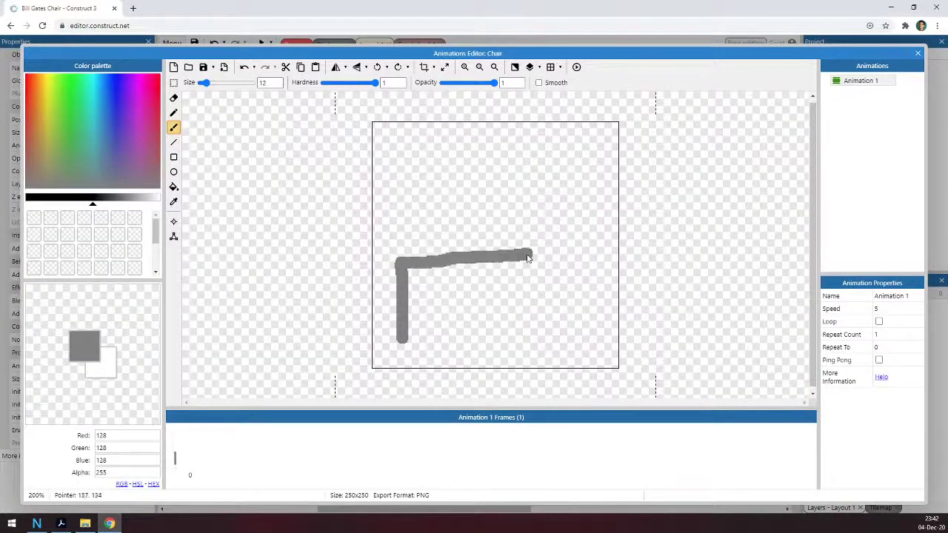
{"action": "left_click_drag", "start_coordinate": [527, 153], "coordinate": [534, 324]}
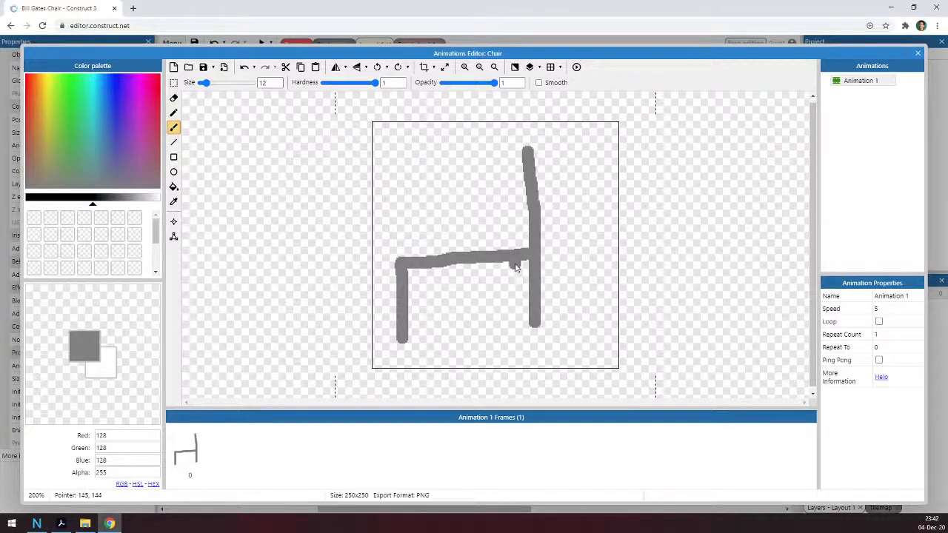
{"action": "mouse_move", "coordinate": [402, 267]}
{"action": "left_mouse_down"}
{"action": "mouse_move", "coordinate": [462, 226]}
{"action": "mouse_move", "coordinate": [532, 234]}
{"action": "left_mouse_up"}
{"action": "mouse_move", "coordinate": [528, 149]}
{"action": "left_mouse_down"}
{"action": "mouse_move", "coordinate": [536, 200]}
{"action": "mouse_move", "coordinate": [526, 242]}
{"action": "left_mouse_up"}
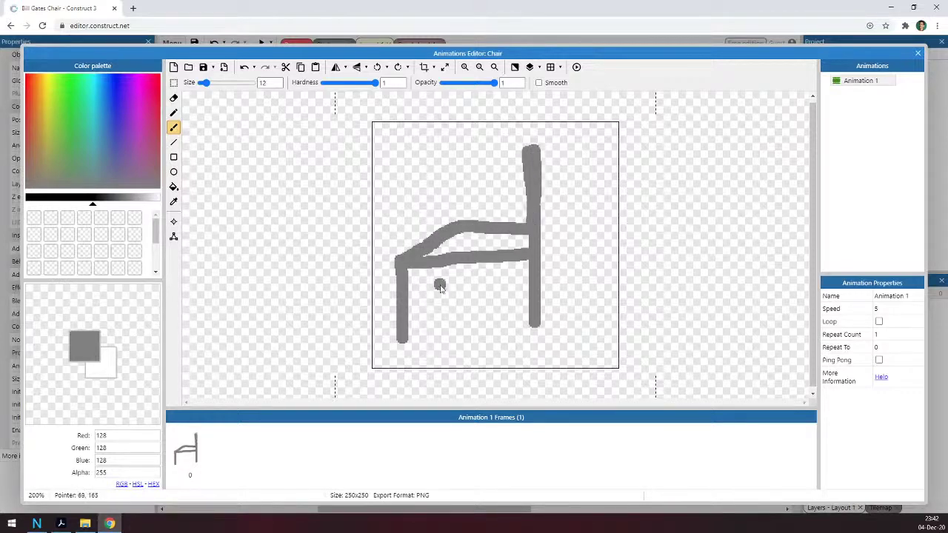
{"action": "left_click_drag", "start_coordinate": [465, 267], "coordinate": [464, 291]}
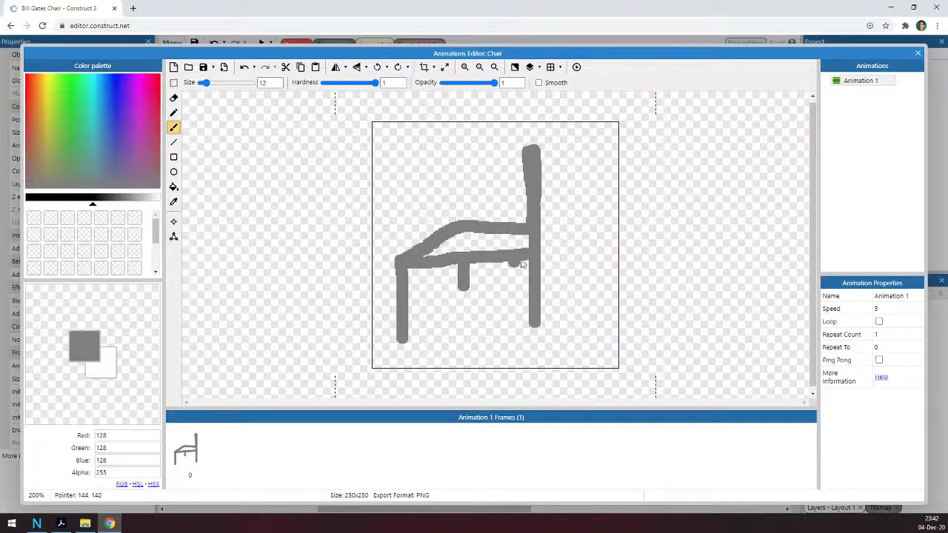
{"action": "left_click_drag", "start_coordinate": [525, 261], "coordinate": [522, 281]}
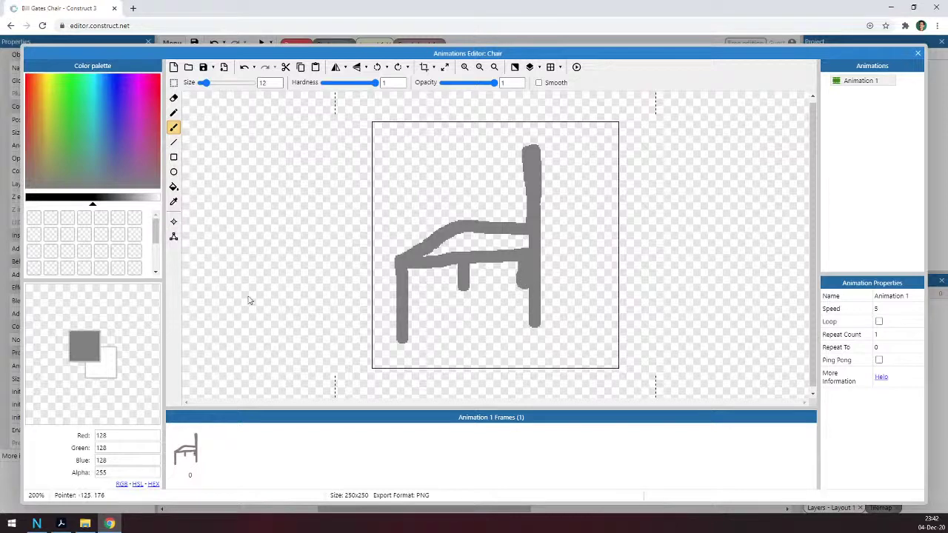
{"action": "left_click", "coordinate": [425, 68]}
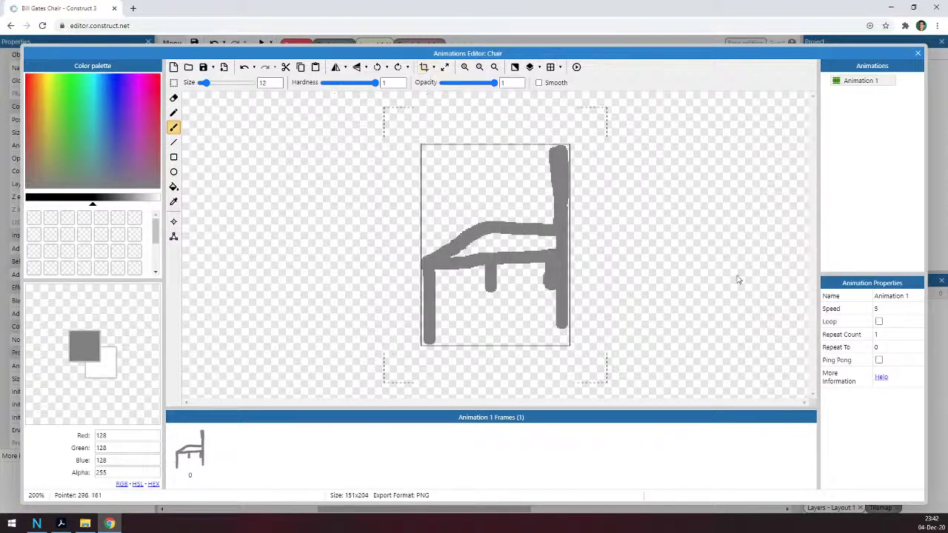
{"action": "left_click", "coordinate": [919, 56]}
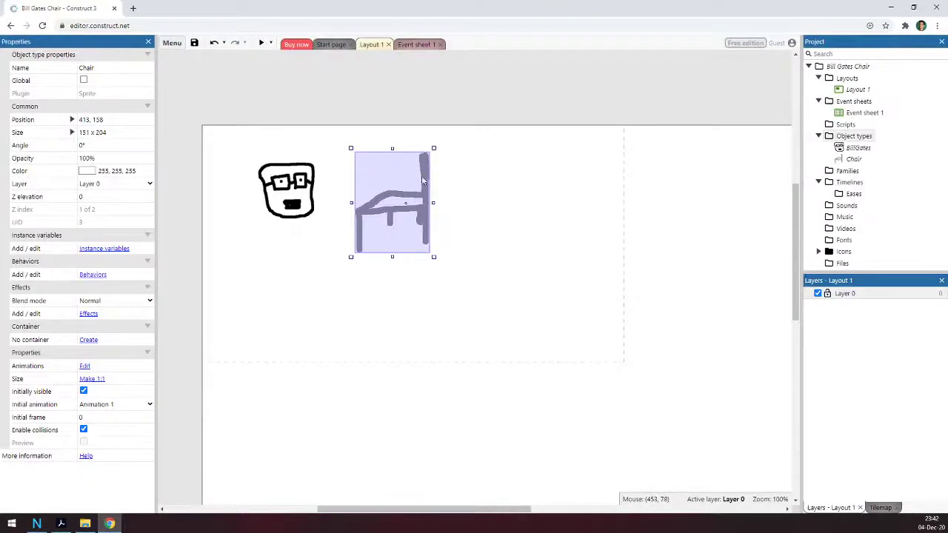
Step: Shrink the Chair sprite to about 81 x 126 and move it farther away from BillGates
{"action": "left_click_drag", "start_coordinate": [423, 180], "coordinate": [497, 181]}
{"action": "left_click_drag", "start_coordinate": [501, 144], "coordinate": [470, 182]}
{"action": "left_click", "coordinate": [470, 182]}
{"action": "left_click_drag", "start_coordinate": [456, 217], "coordinate": [488, 186]}
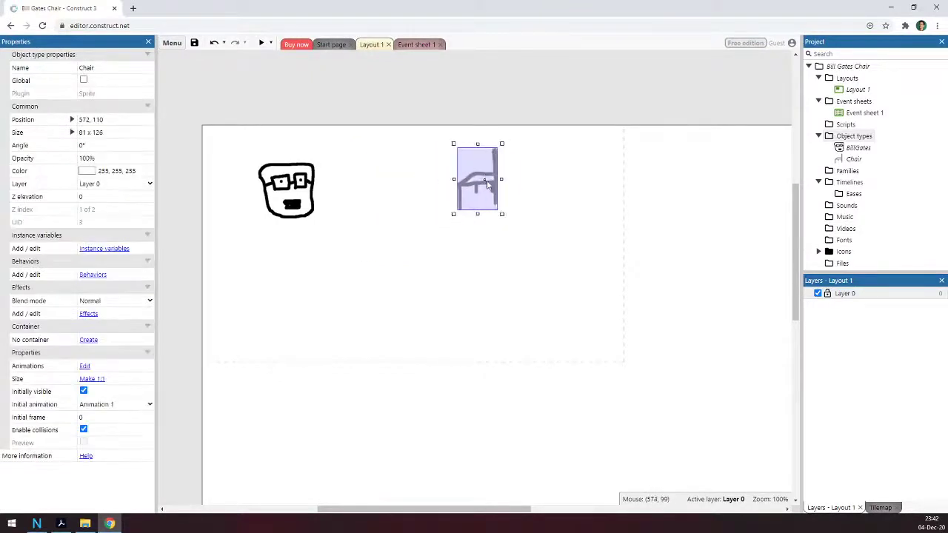
Step: Reposition BillGates at about 260, 167 and Chair at about 597, 178 so they stand roughly level
{"action": "left_click", "coordinate": [362, 241]}
{"action": "left_click_drag", "start_coordinate": [296, 196], "coordinate": [340, 211]}
{"action": "left_click_drag", "start_coordinate": [475, 194], "coordinate": [486, 226]}
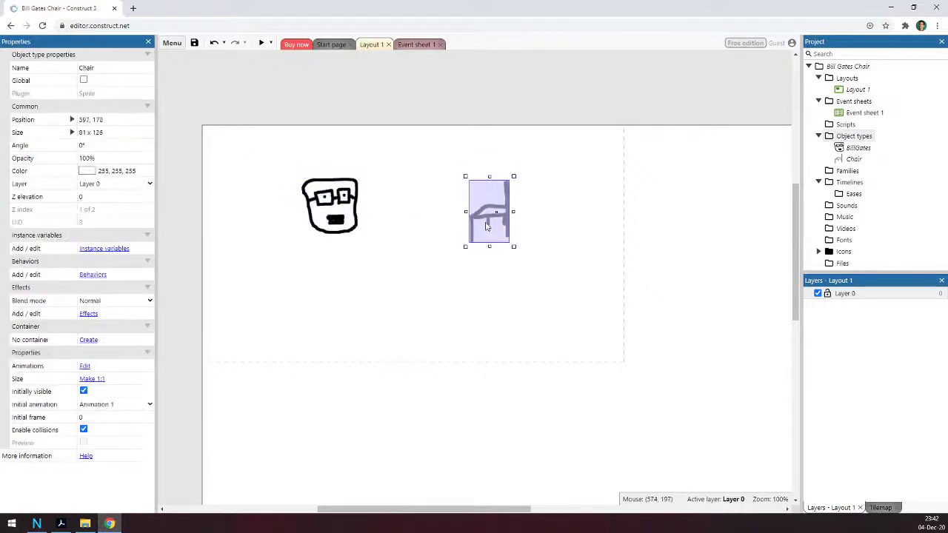
{"action": "left_click", "coordinate": [425, 271]}
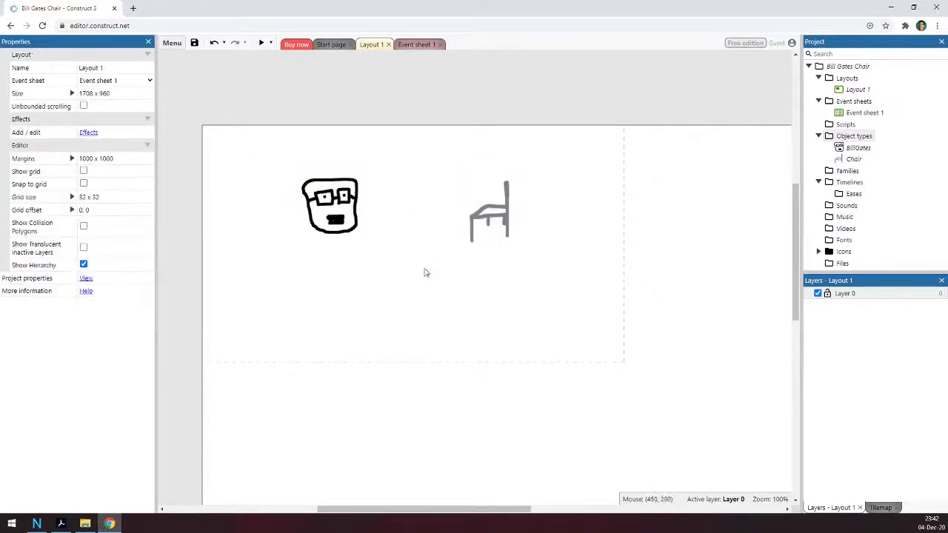
Step: Preview the layout to check both sprites, and close the preview window
{"action": "left_click", "coordinate": [261, 44]}
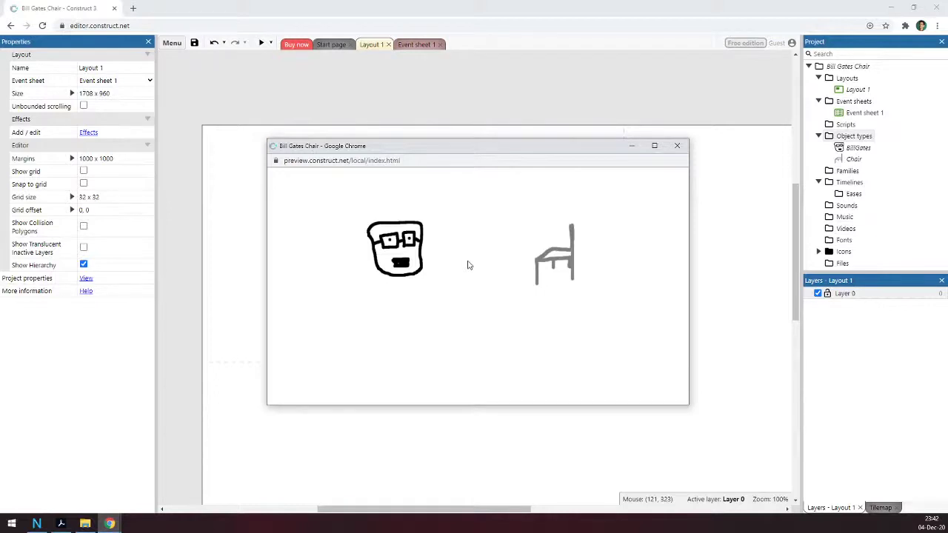
{"action": "left_click", "coordinate": [678, 148]}
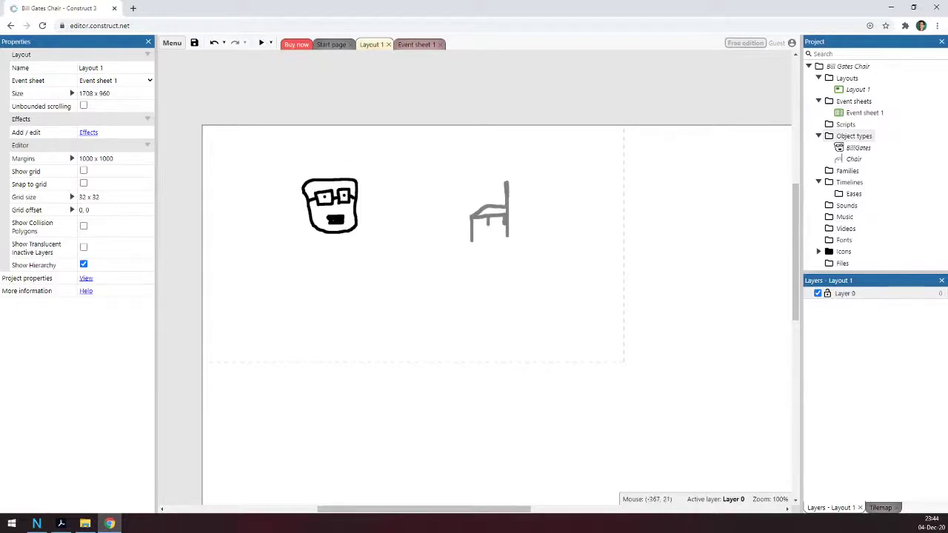
{"action": "left_click", "coordinate": [97, 523]}
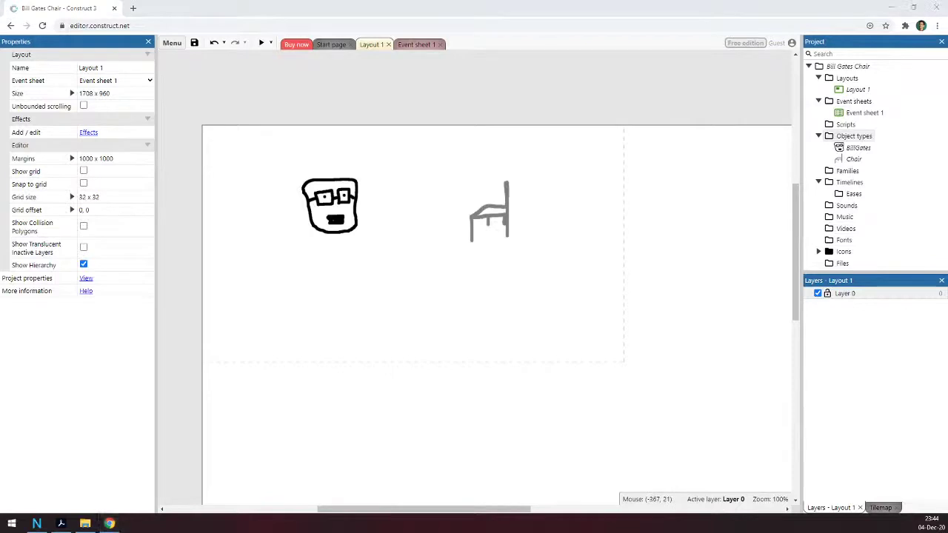
{"action": "left_click", "coordinate": [342, 223]}
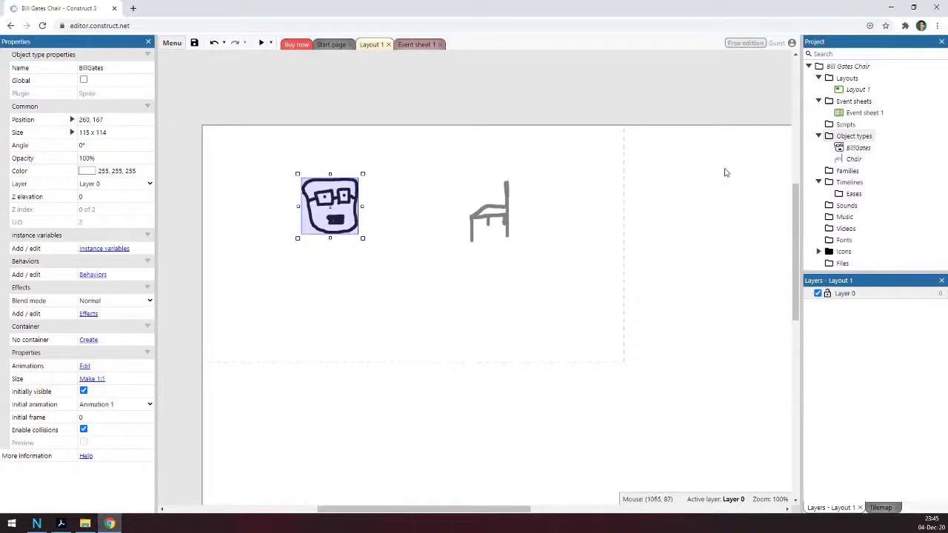
{"action": "left_click", "coordinate": [697, 200]}
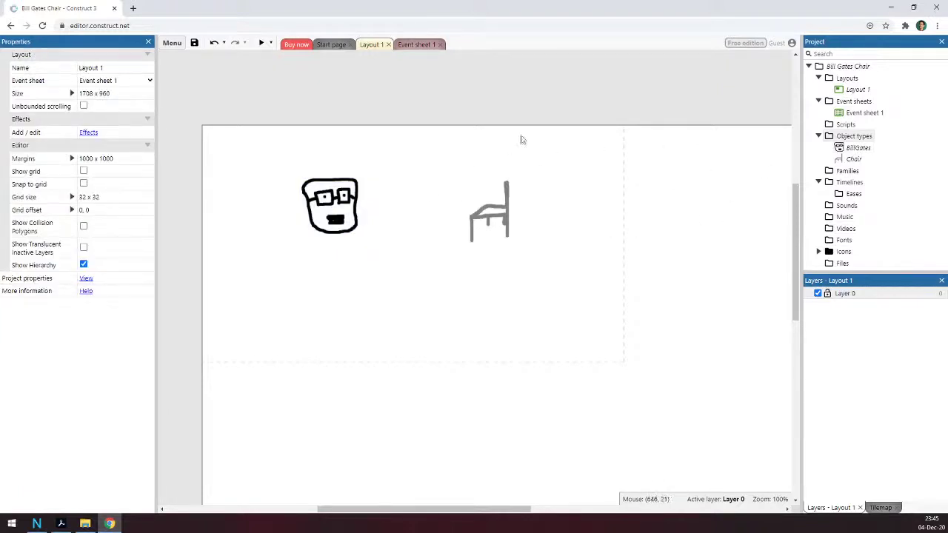
{"action": "right_click", "coordinate": [859, 148]}
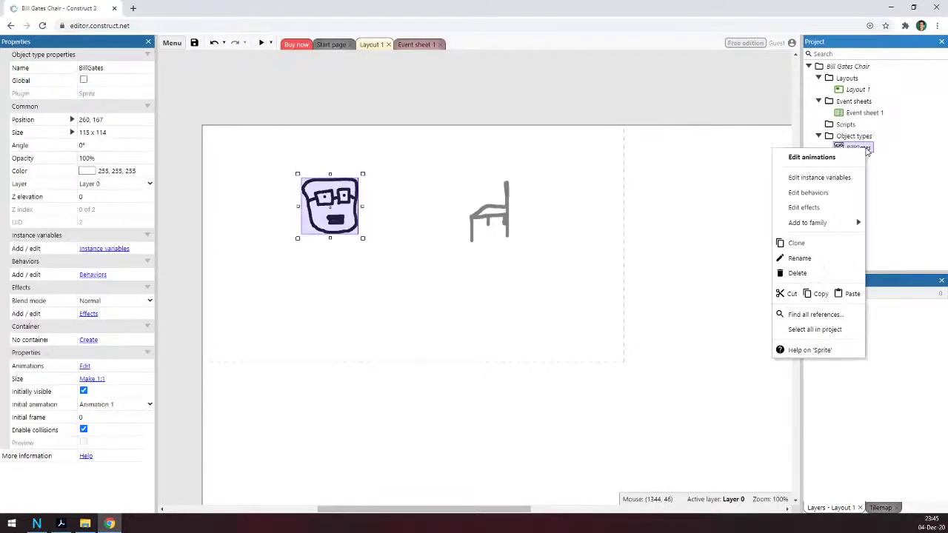
{"action": "left_click", "coordinate": [833, 197]}
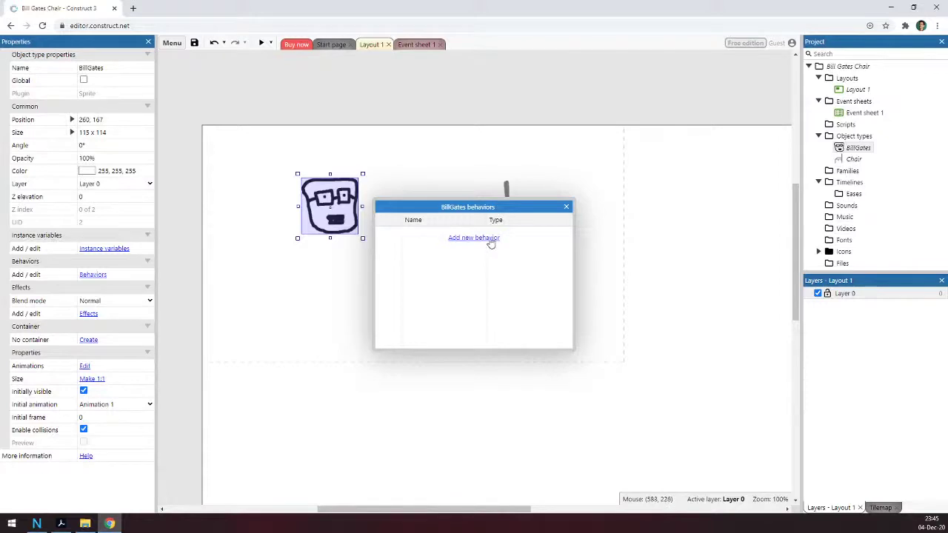
{"action": "left_click", "coordinate": [474, 238]}
{"action": "left_click_drag", "start_coordinate": [537, 167], "coordinate": [662, 166]}
{"action": "key", "text": "Escape"}
{"action": "left_click", "coordinate": [566, 206]}
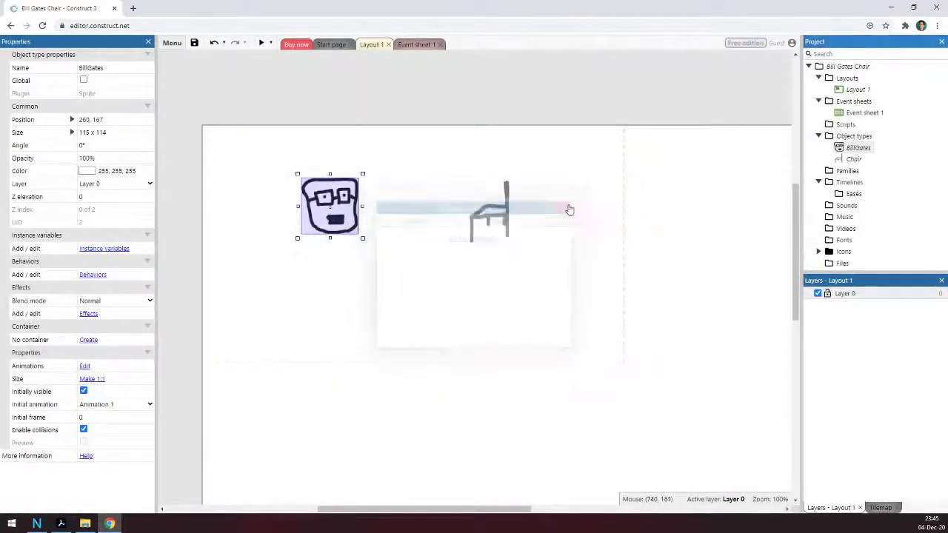
Step: Add the Platform behavior to the BillGates sprite and close its behaviors dialog
{"action": "right_click", "coordinate": [853, 148]}
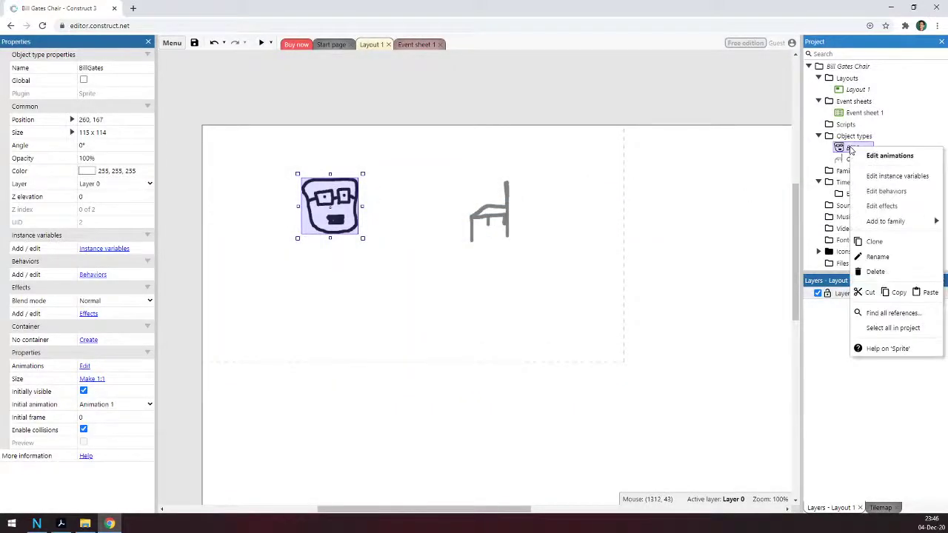
{"action": "left_click", "coordinate": [875, 191]}
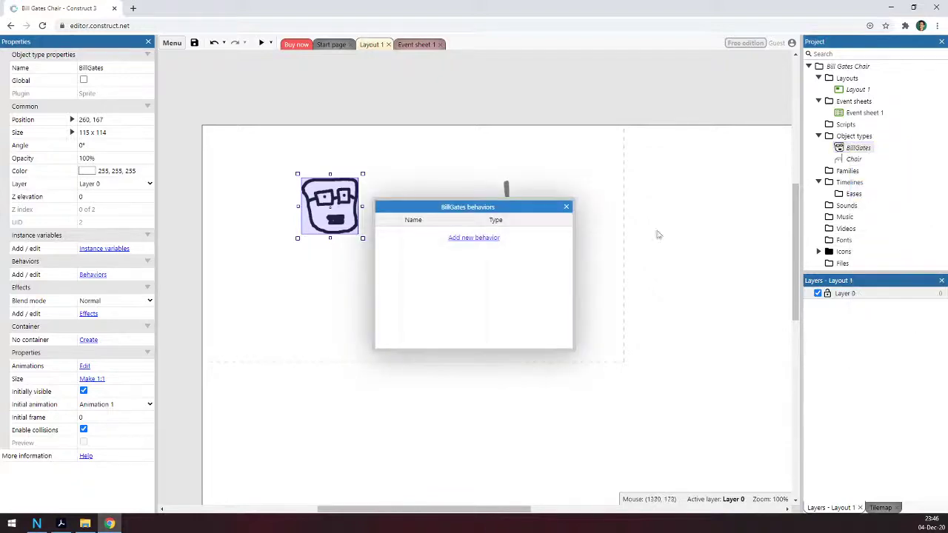
{"action": "left_click", "coordinate": [485, 238]}
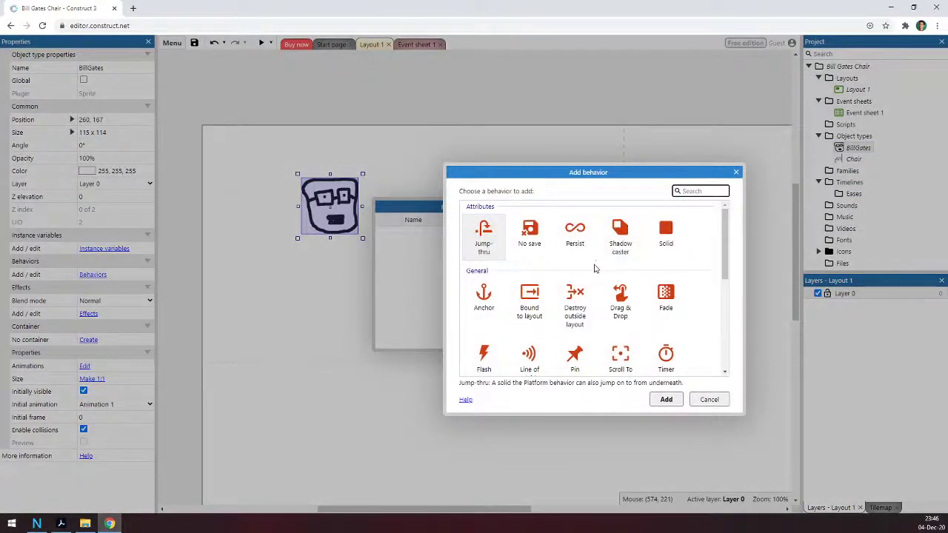
{"action": "scroll", "coordinate": [600, 274], "scroll_direction": "down", "scroll_amount": 3}
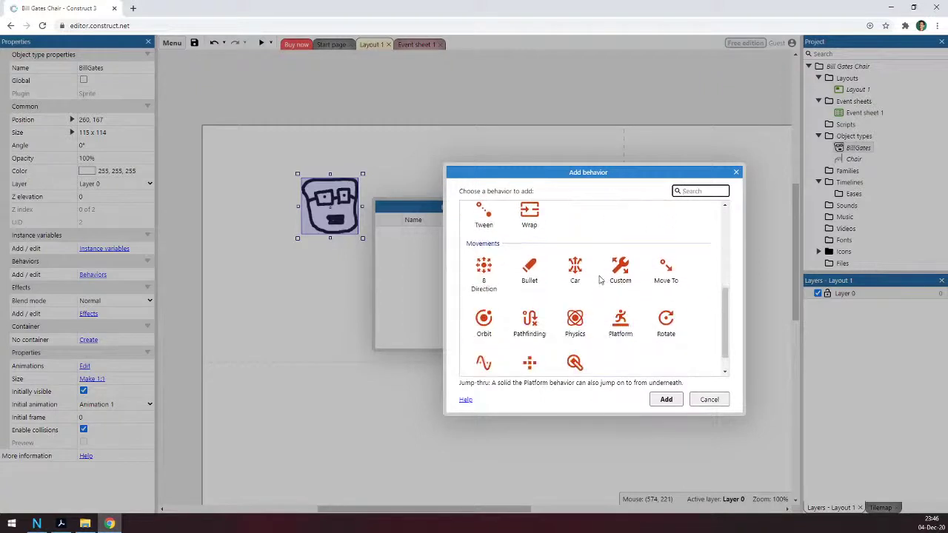
{"action": "scroll", "coordinate": [599, 277], "scroll_direction": "down", "scroll_amount": 1}
{"action": "scroll", "coordinate": [605, 249], "scroll_direction": "up", "scroll_amount": 1}
{"action": "scroll", "coordinate": [604, 250], "scroll_direction": "up", "scroll_amount": 3}
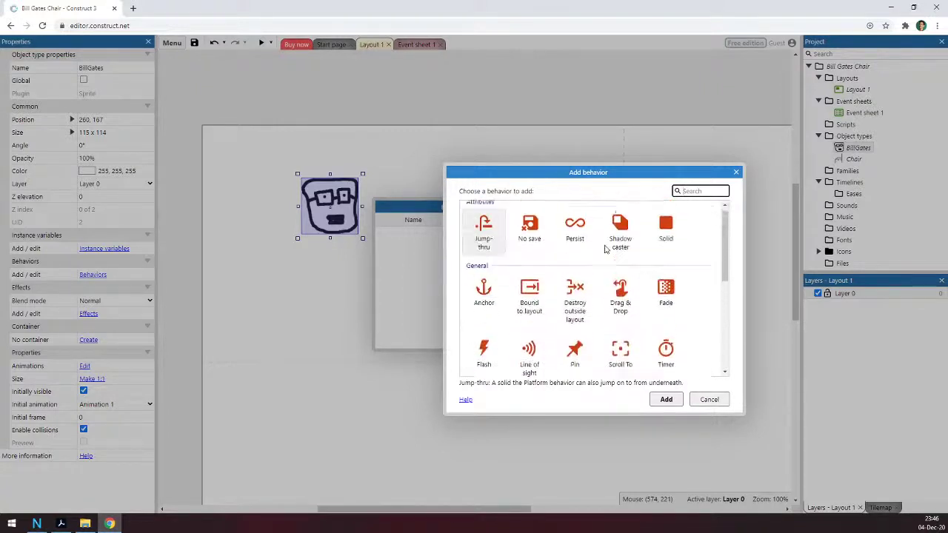
{"action": "scroll", "coordinate": [526, 259], "scroll_direction": "down", "scroll_amount": 2}
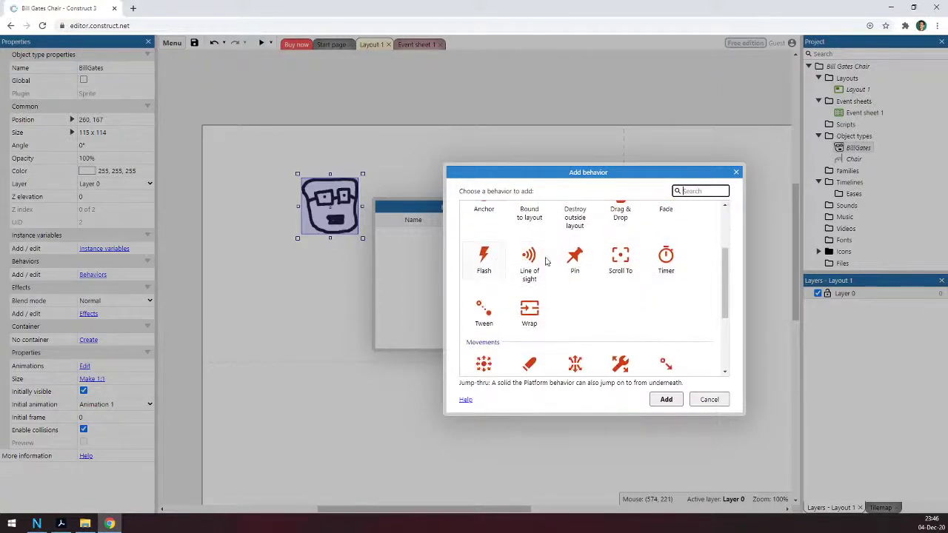
{"action": "scroll", "coordinate": [651, 313], "scroll_direction": "down", "scroll_amount": 1}
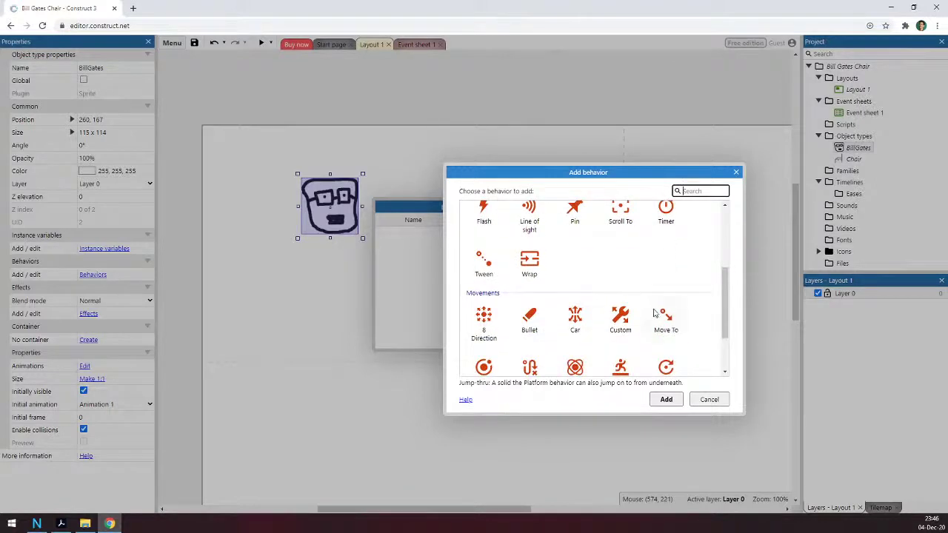
{"action": "scroll", "coordinate": [689, 318], "scroll_direction": "down", "scroll_amount": 1}
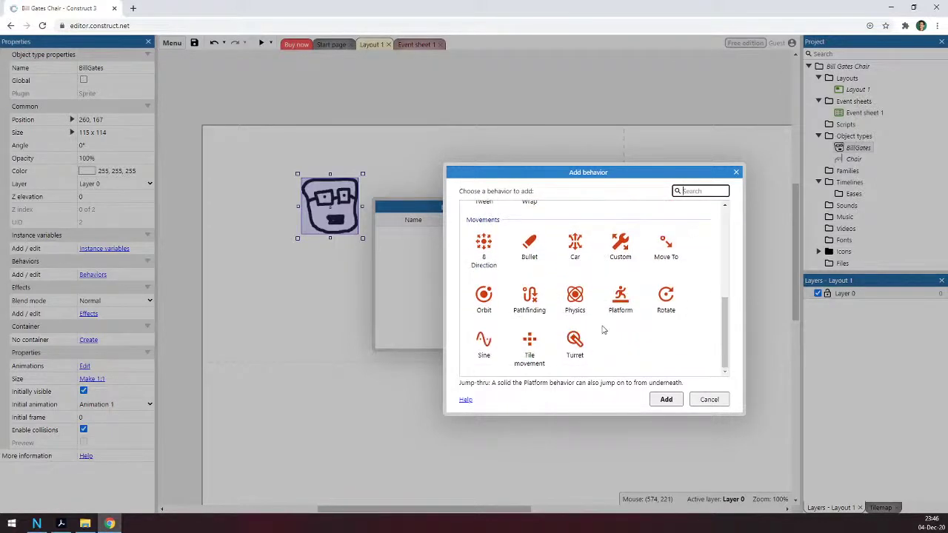
{"action": "left_click", "coordinate": [623, 304]}
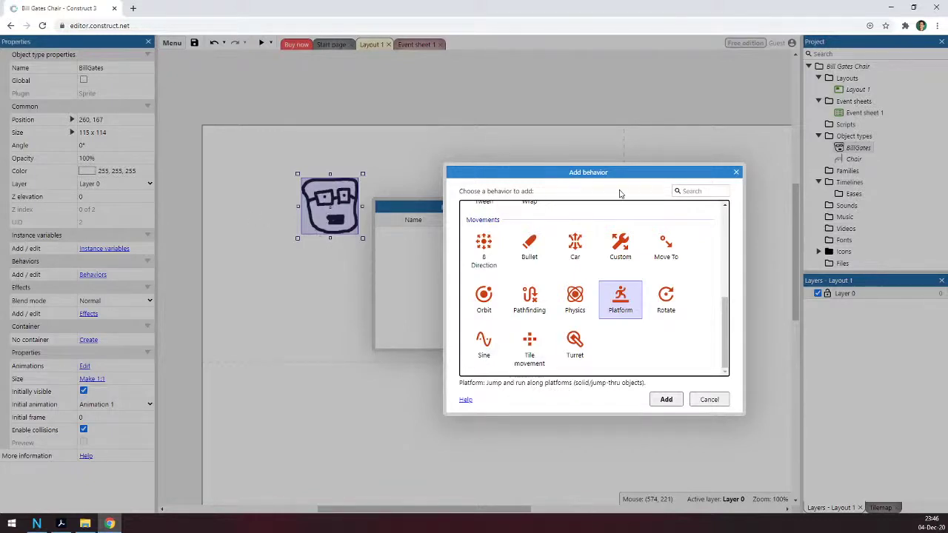
{"action": "left_click", "coordinate": [663, 400]}
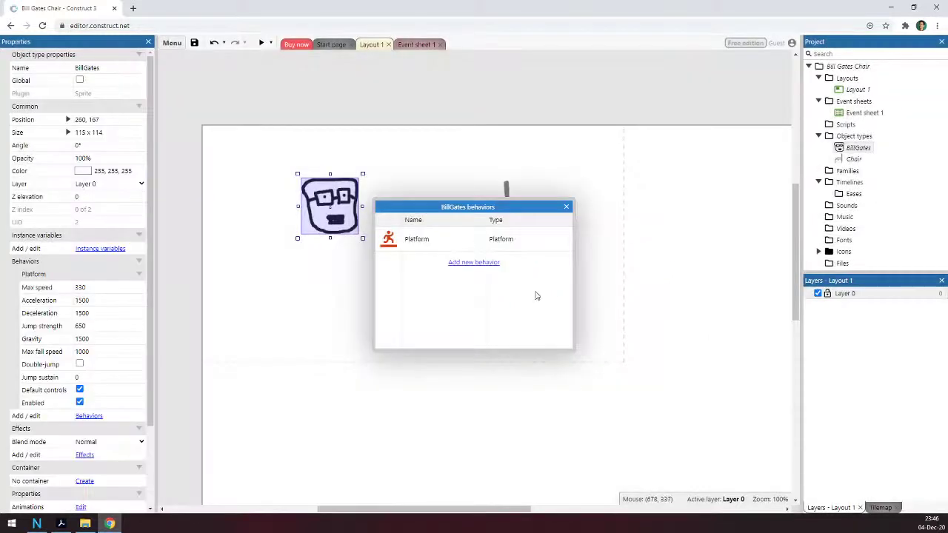
{"action": "left_click", "coordinate": [566, 207]}
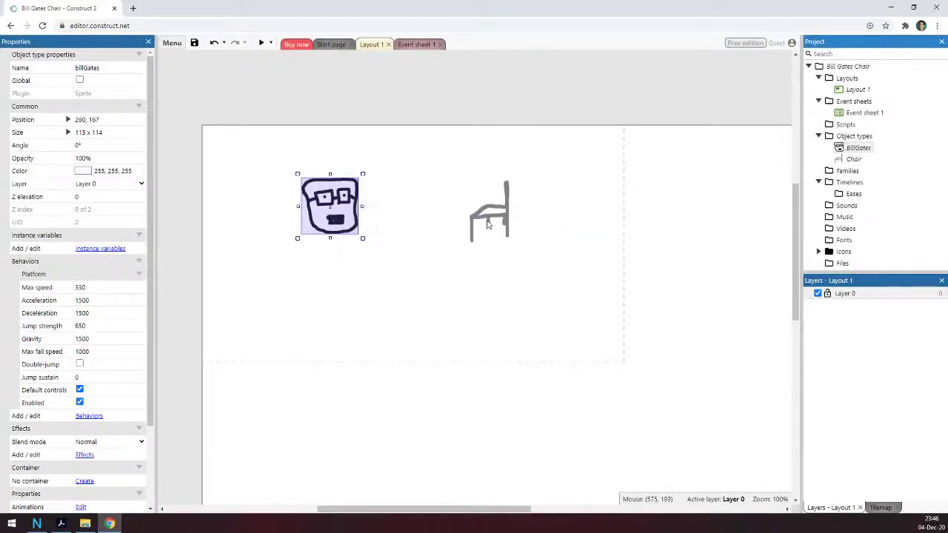
Step: Move the Chair sprite slightly lower and closer to BillGates, and preview the layout before closing the preview window
{"action": "left_click_drag", "start_coordinate": [487, 225], "coordinate": [466, 235]}
{"action": "left_click", "coordinate": [529, 227]}
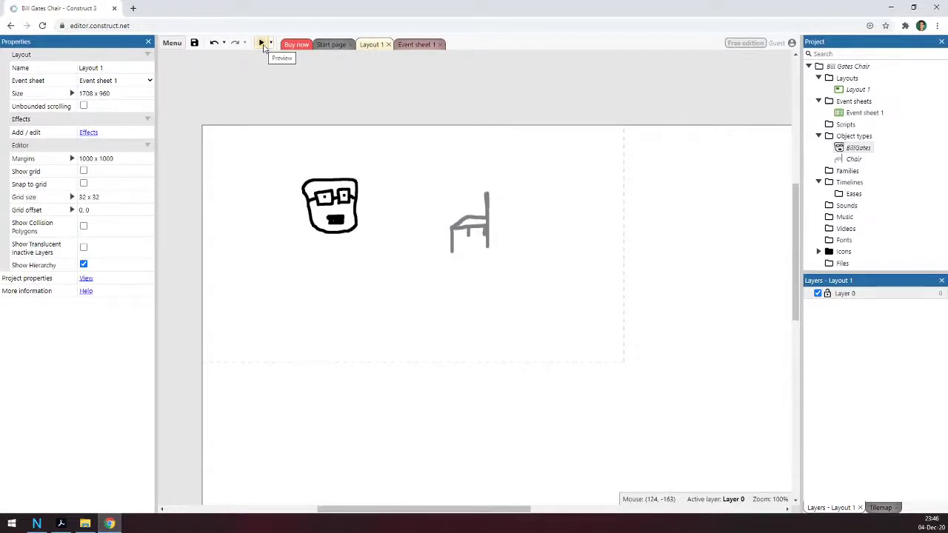
{"action": "left_click", "coordinate": [262, 44]}
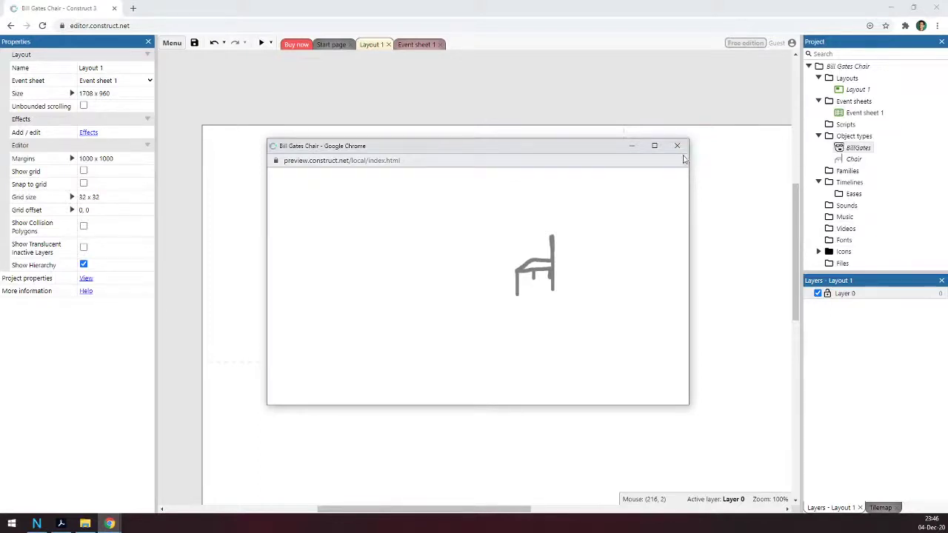
{"action": "left_click", "coordinate": [682, 148]}
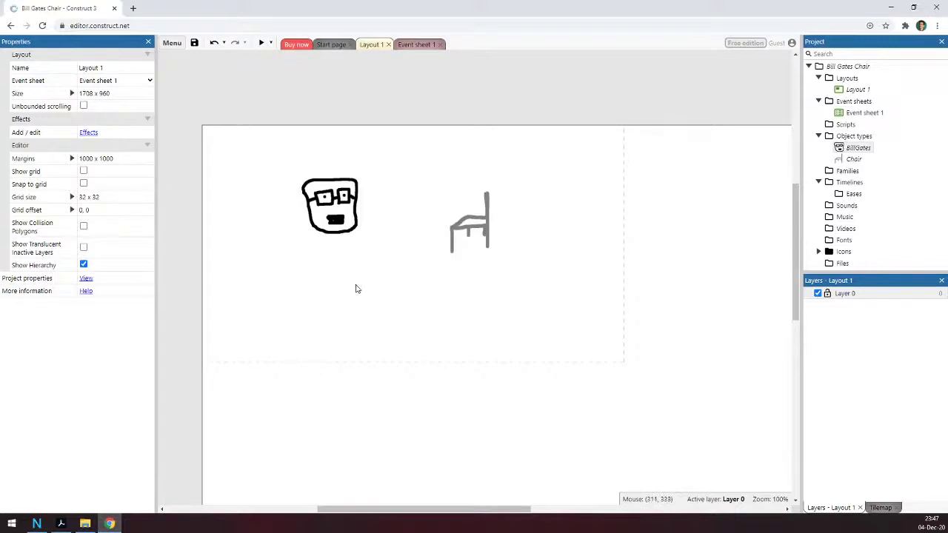
{"action": "right_click", "coordinate": [275, 289]}
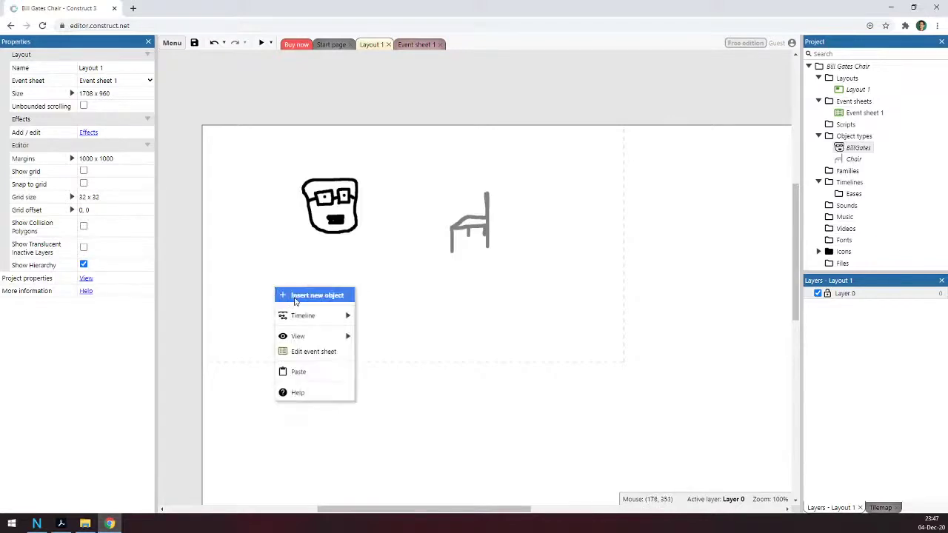
{"action": "left_click", "coordinate": [352, 300]}
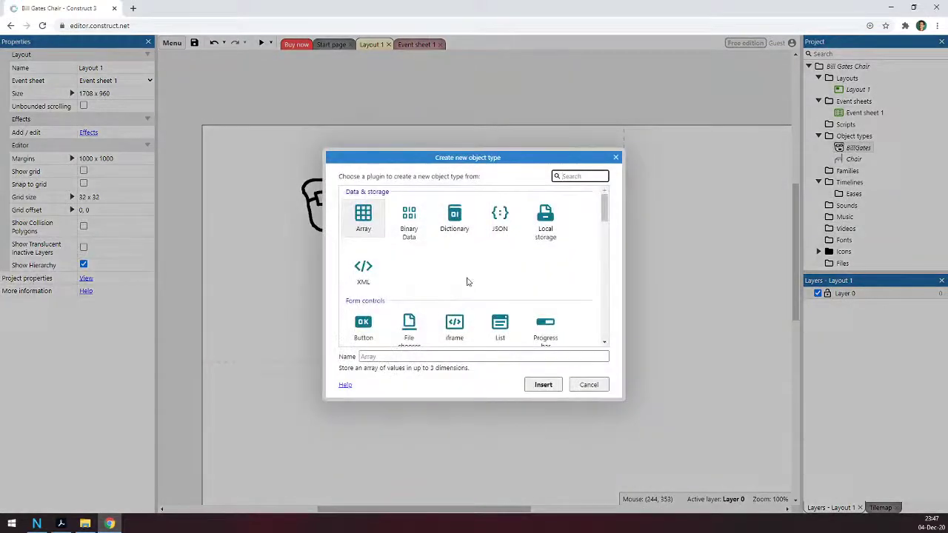
{"action": "left_click", "coordinate": [589, 384]}
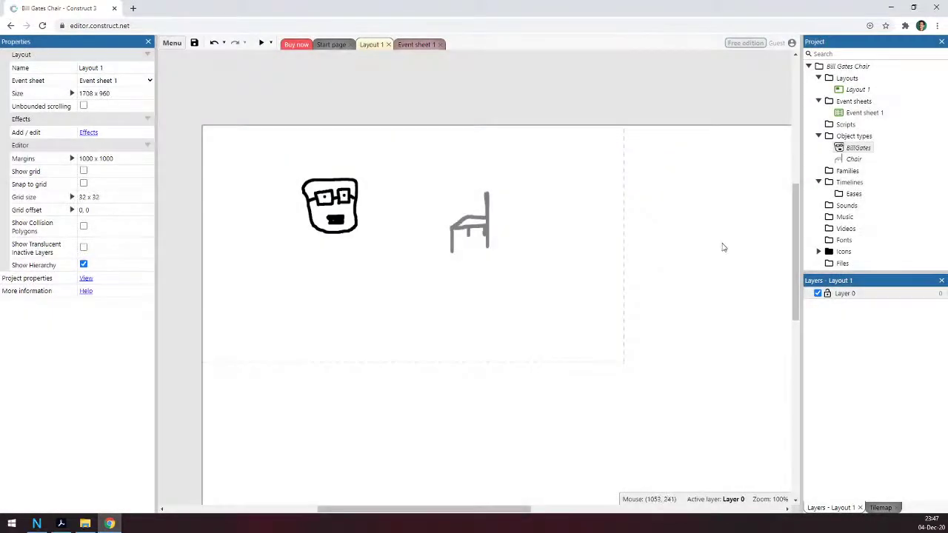
Step: Create a new Sprite object type named Ground and place it on the layout below and beside BillGates
{"action": "right_click", "coordinate": [852, 138]}
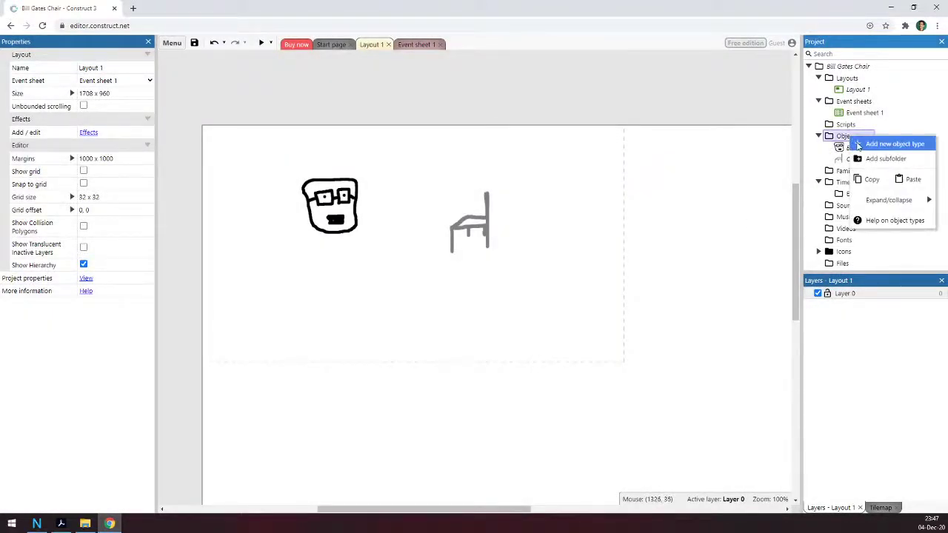
{"action": "left_click", "coordinate": [859, 145]}
{"action": "scroll", "coordinate": [493, 294], "scroll_direction": "down", "scroll_amount": 3}
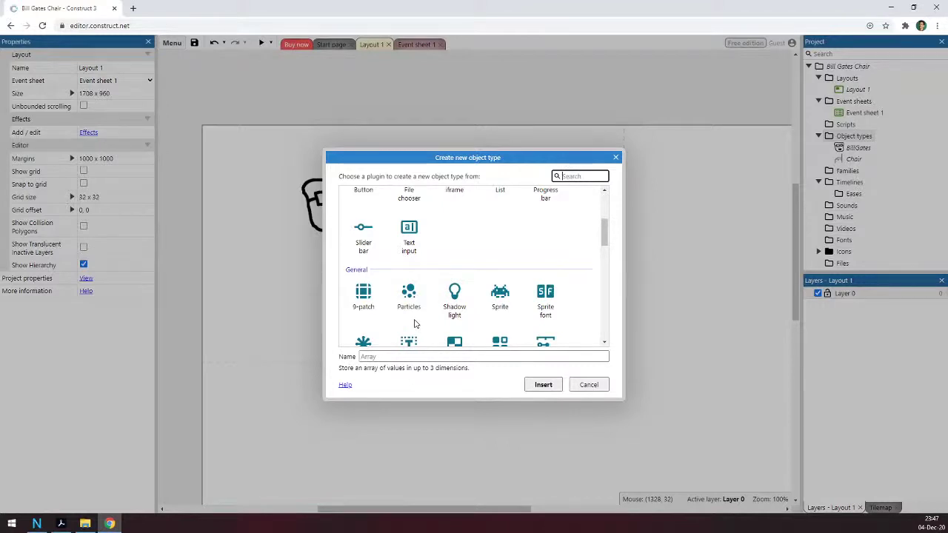
{"action": "left_click", "coordinate": [500, 300]}
{"action": "left_click", "coordinate": [488, 358]}
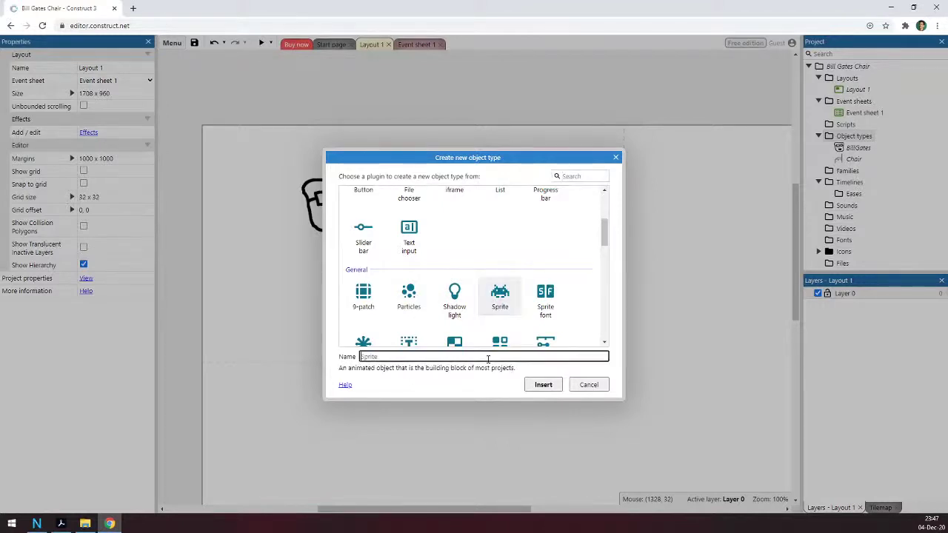
{"action": "type", "text": "Ground"}
{"action": "left_click", "coordinate": [543, 384]}
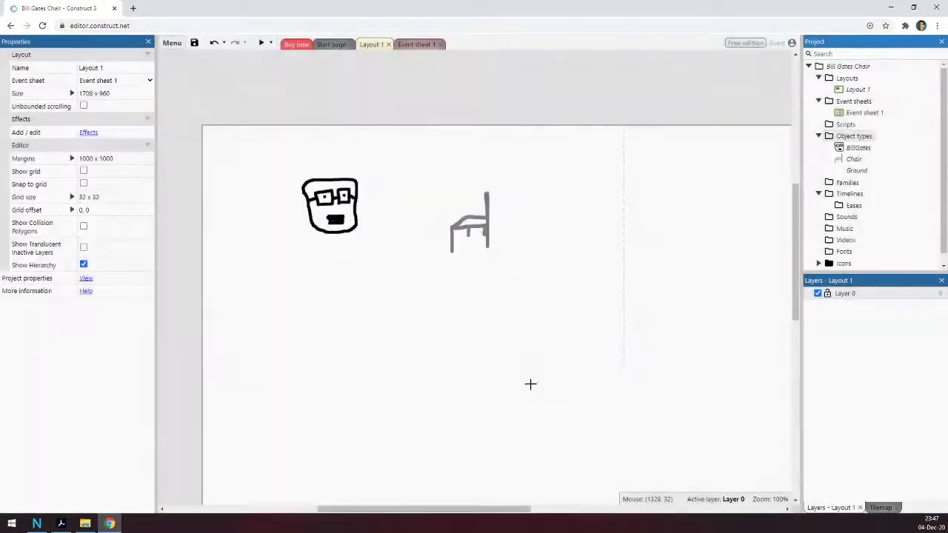
{"action": "left_click", "coordinate": [234, 286]}
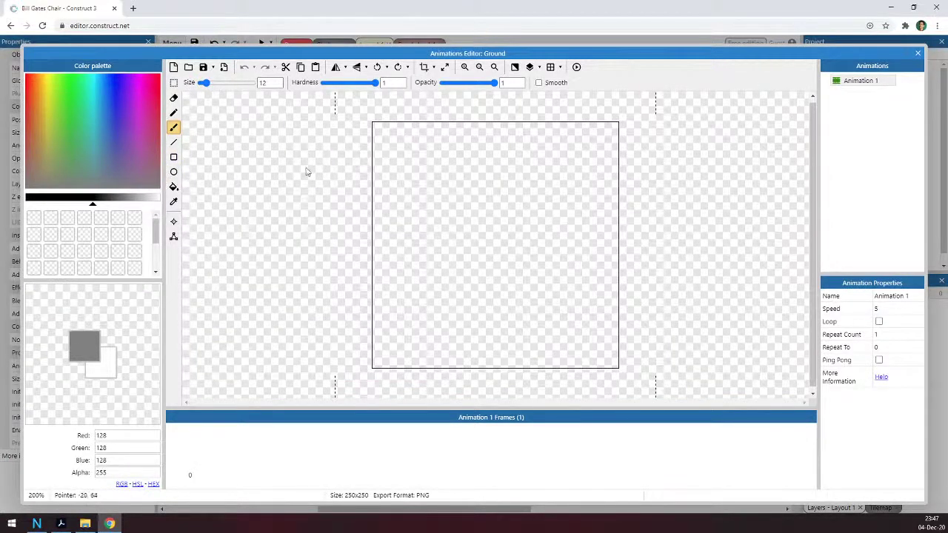
Step: Flood-fill the entire Ground image with purple and close the Animations Editor
{"action": "left_click", "coordinate": [173, 187]}
{"action": "left_click", "coordinate": [129, 126]}
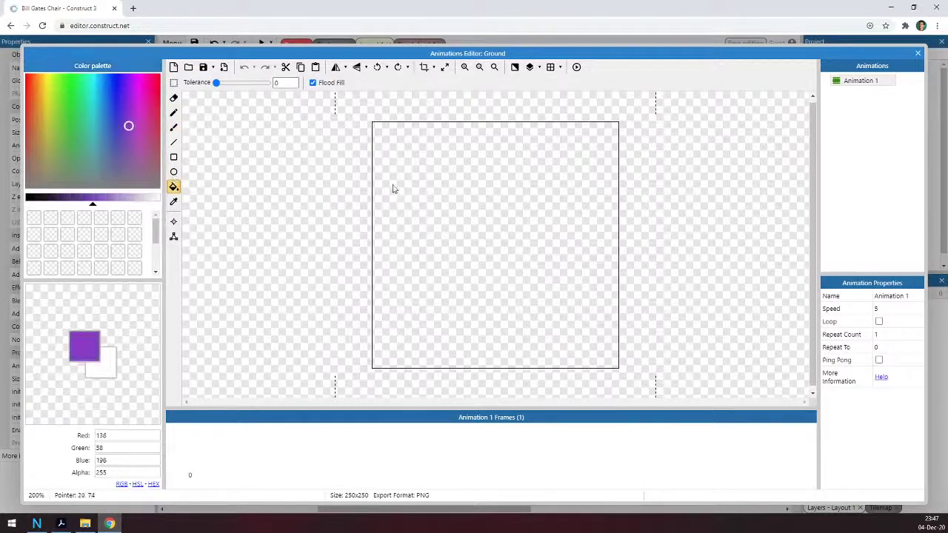
{"action": "left_click", "coordinate": [433, 185]}
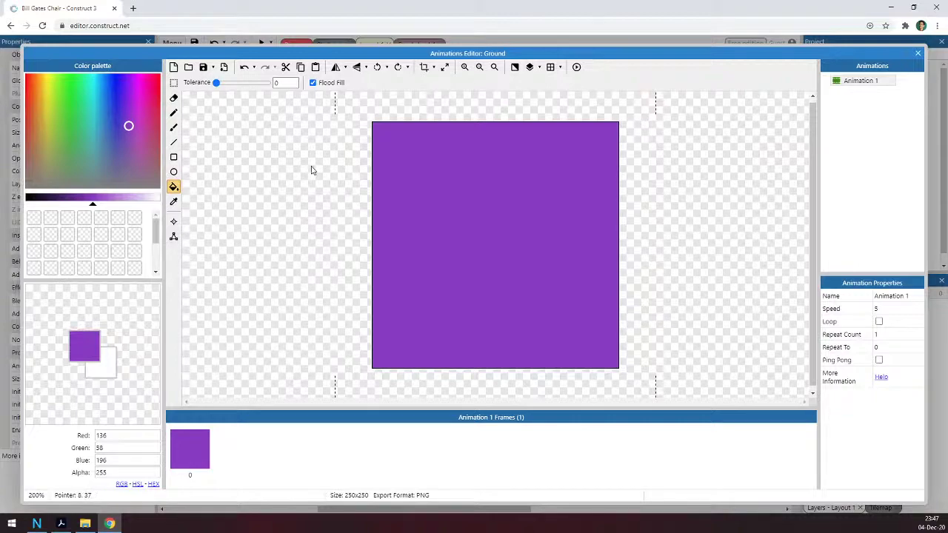
{"action": "left_click", "coordinate": [918, 54]}
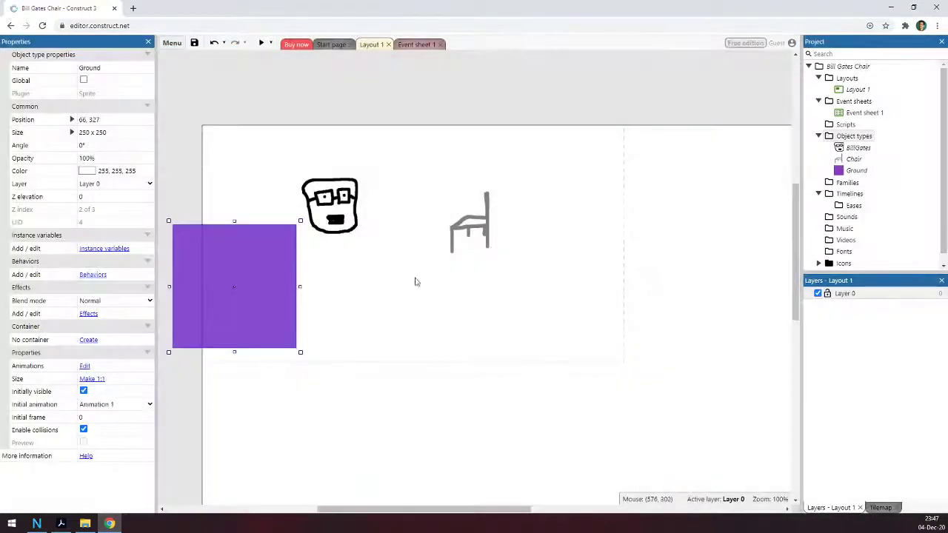
Step: Reshape Ground into a thin bar about 832 x 19 at about 423, 314 beneath both sprites, and preview the layout
{"action": "left_click_drag", "start_coordinate": [305, 227], "coordinate": [585, 282]}
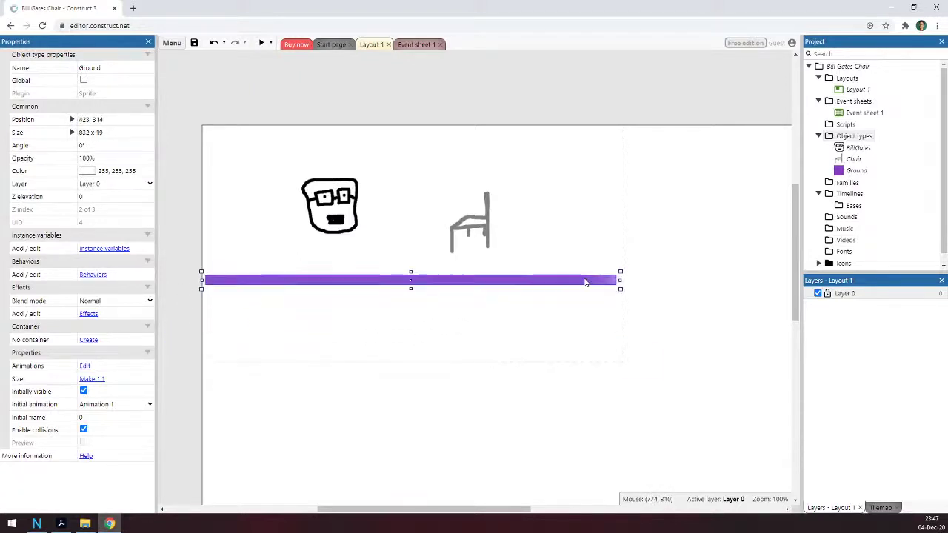
{"action": "left_click", "coordinate": [563, 322]}
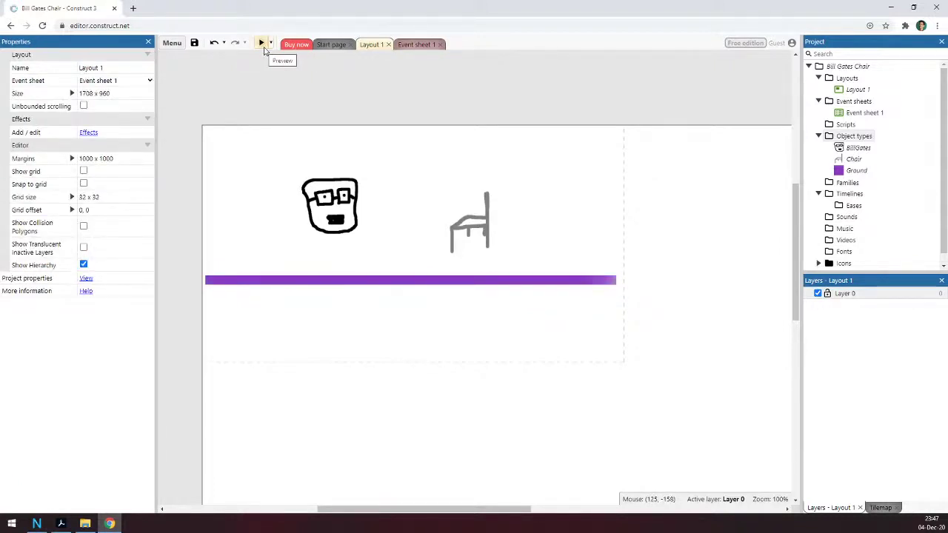
{"action": "left_click", "coordinate": [262, 44]}
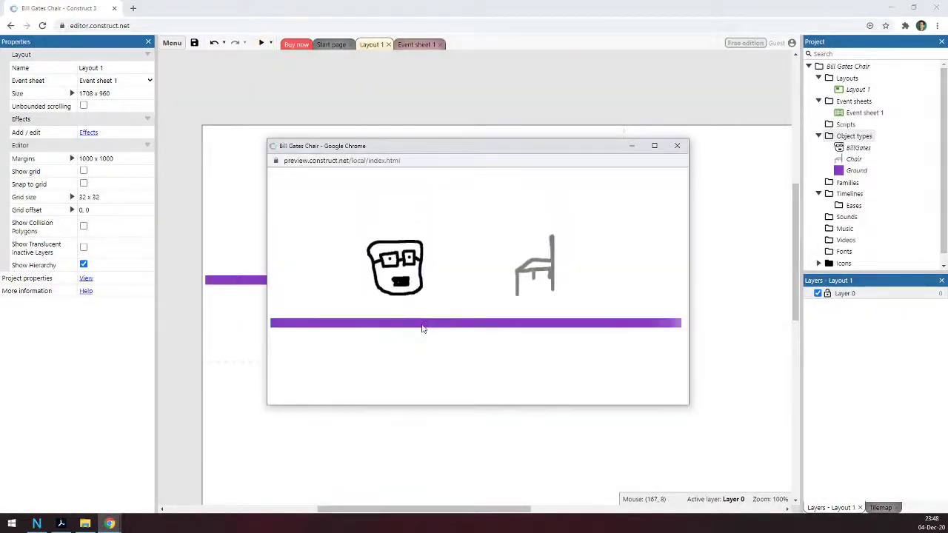
{"action": "left_click", "coordinate": [677, 147]}
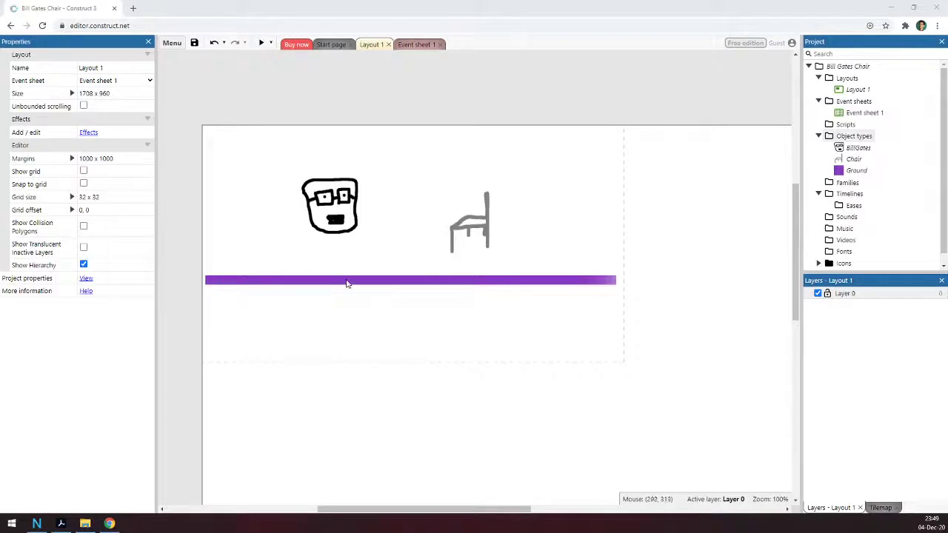
{"action": "left_click", "coordinate": [349, 281]}
{"action": "left_click", "coordinate": [679, 217]}
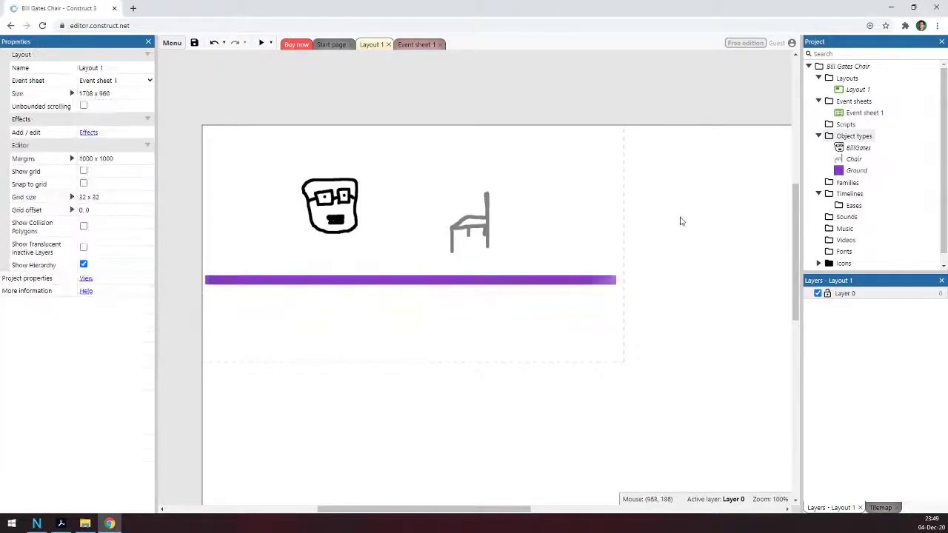
{"action": "right_click", "coordinate": [840, 173]}
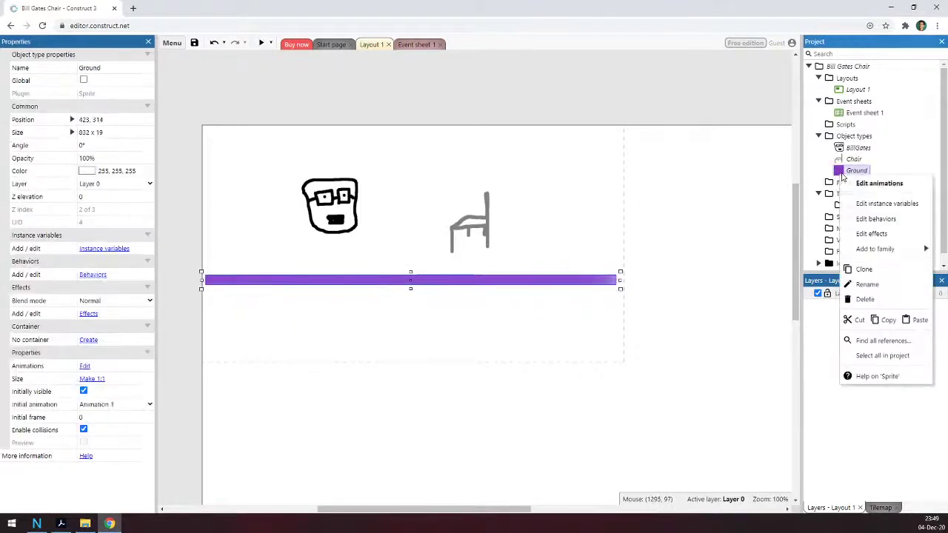
{"action": "left_click", "coordinate": [867, 219]}
{"action": "left_click", "coordinate": [570, 205]}
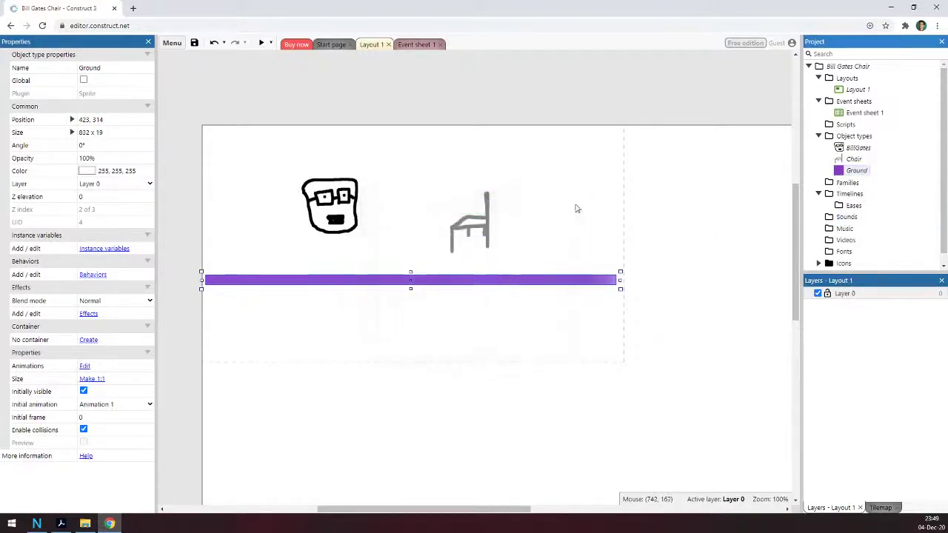
Step: Add the Solid behavior to the Ground object type and close its behaviors dialog
{"action": "right_click", "coordinate": [851, 171]}
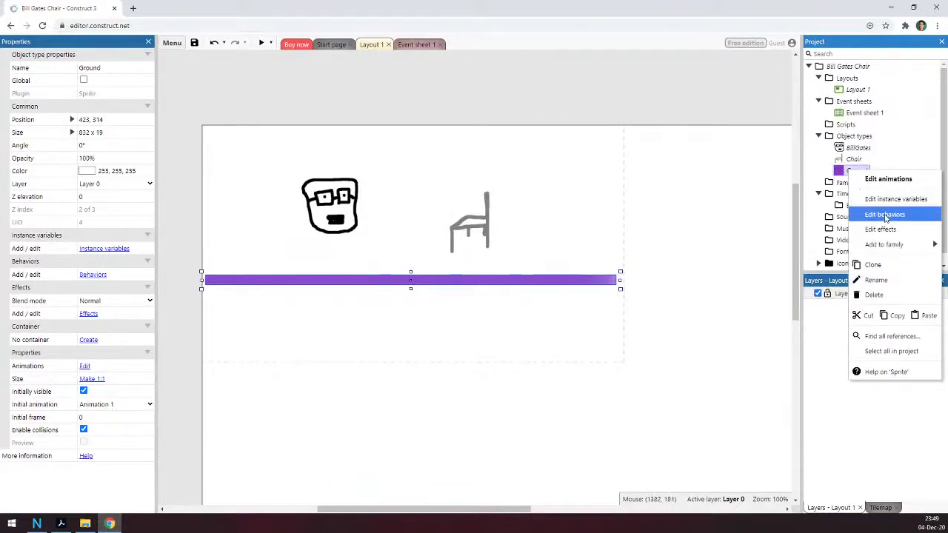
{"action": "left_click", "coordinate": [886, 215]}
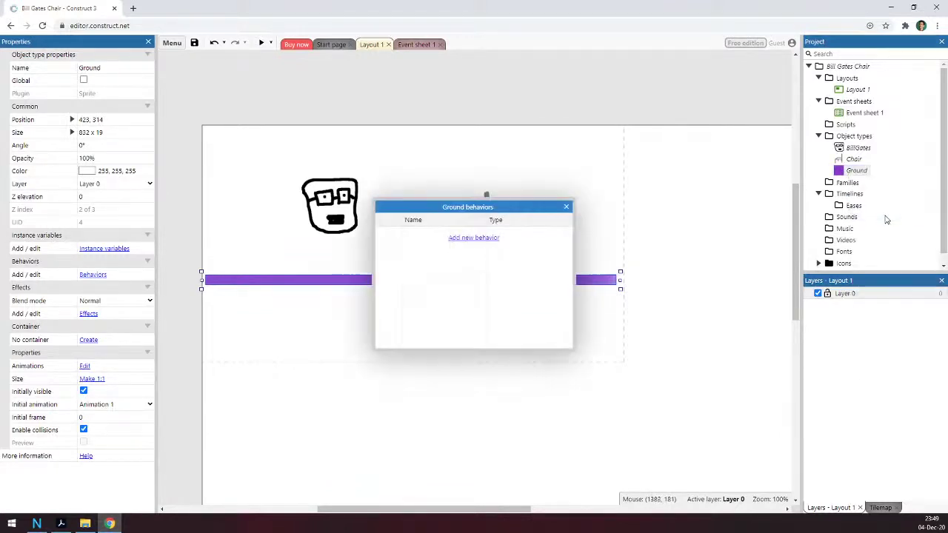
{"action": "left_click", "coordinate": [483, 240]}
{"action": "left_click", "coordinate": [666, 233]}
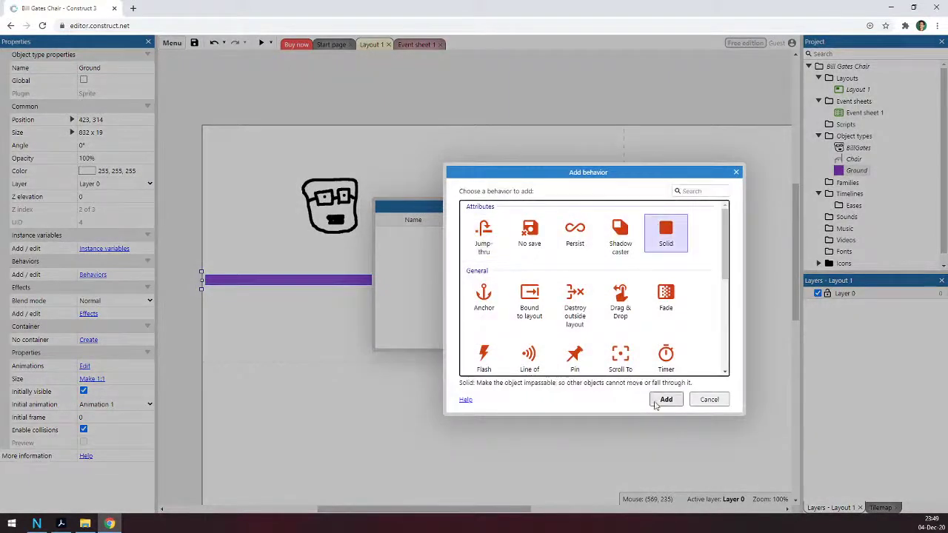
{"action": "left_click", "coordinate": [657, 401]}
{"action": "left_click", "coordinate": [565, 206]}
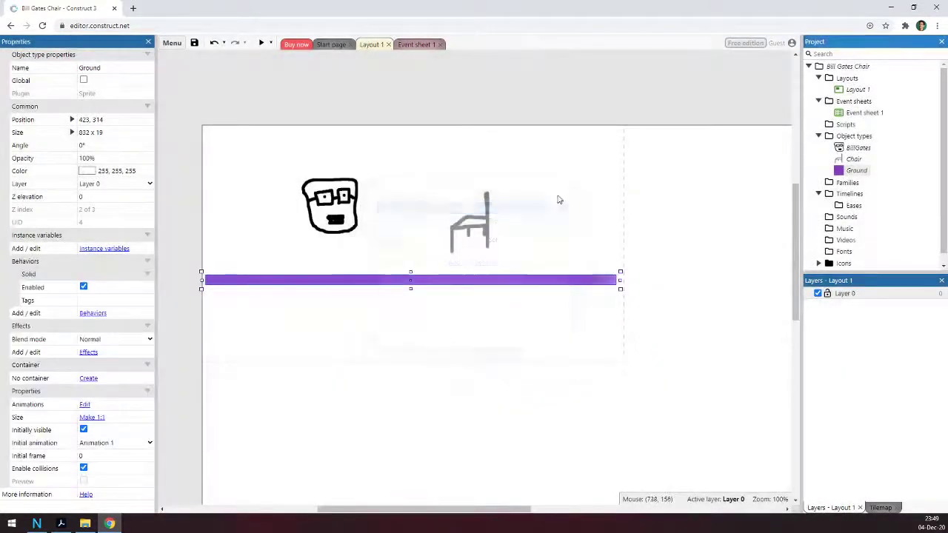
Step: Preview the layout and test moving and jumping BillGates back and forth across Ground and past the Chair, and close the preview
{"action": "left_click", "coordinate": [260, 43]}
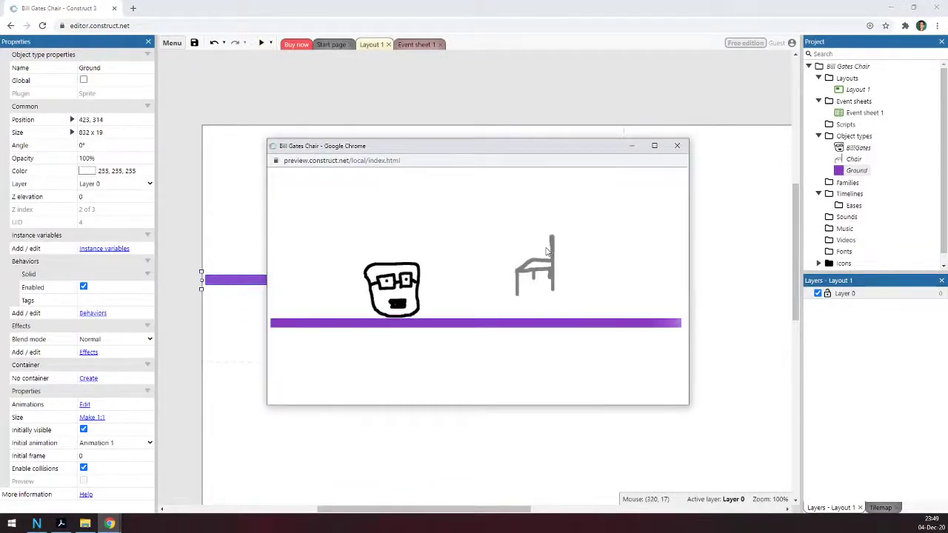
{"action": "key", "text": "Up"}
{"action": "key", "text": "Right"}
{"action": "key", "text": "Up"}
{"action": "key", "text": "Left"}
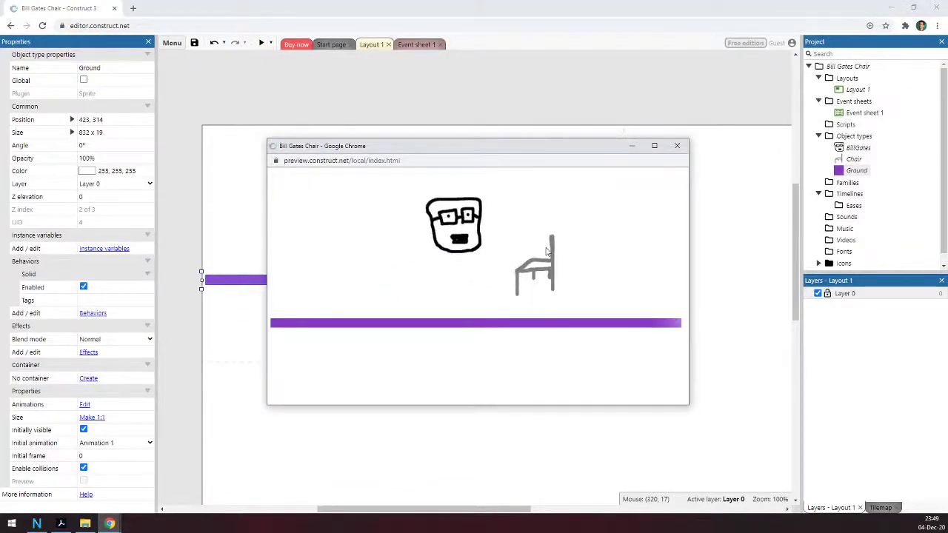
{"action": "key", "text": "Up"}
{"action": "key", "text": "Left"}
{"action": "key", "text": "Up"}
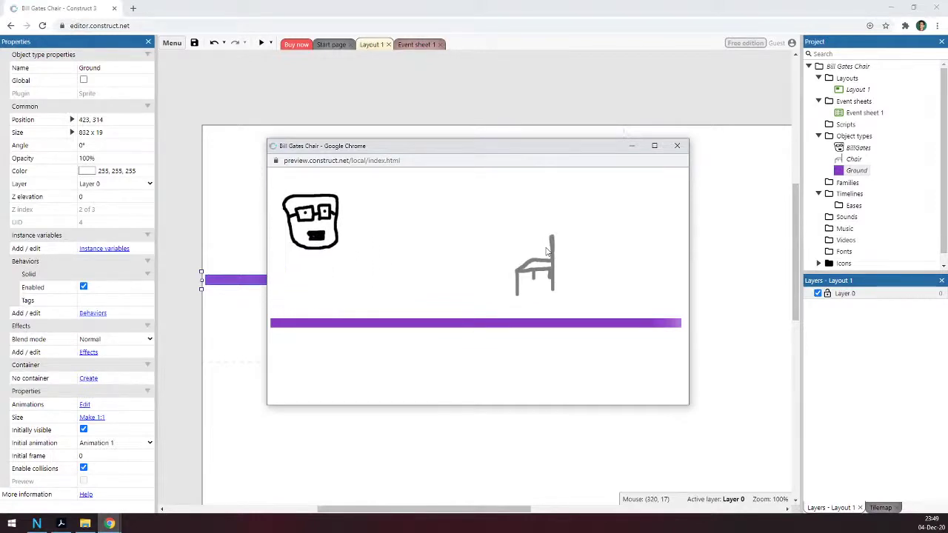
{"action": "key", "text": "Right"}
{"action": "key", "text": "Up"}
{"action": "key", "text": "Right"}
{"action": "key", "text": "Up"}
{"action": "key", "text": "Left"}
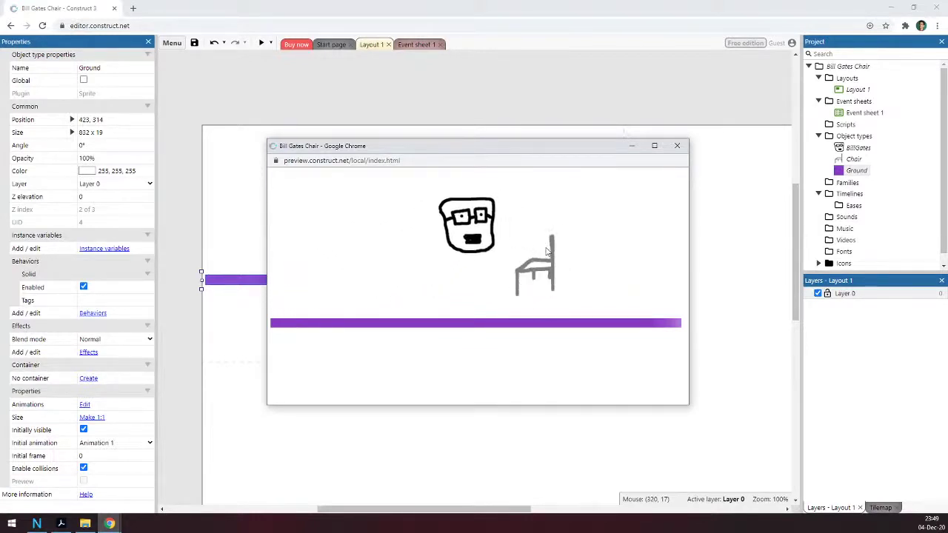
{"action": "key", "text": "Right"}
{"action": "key", "text": "Up"}
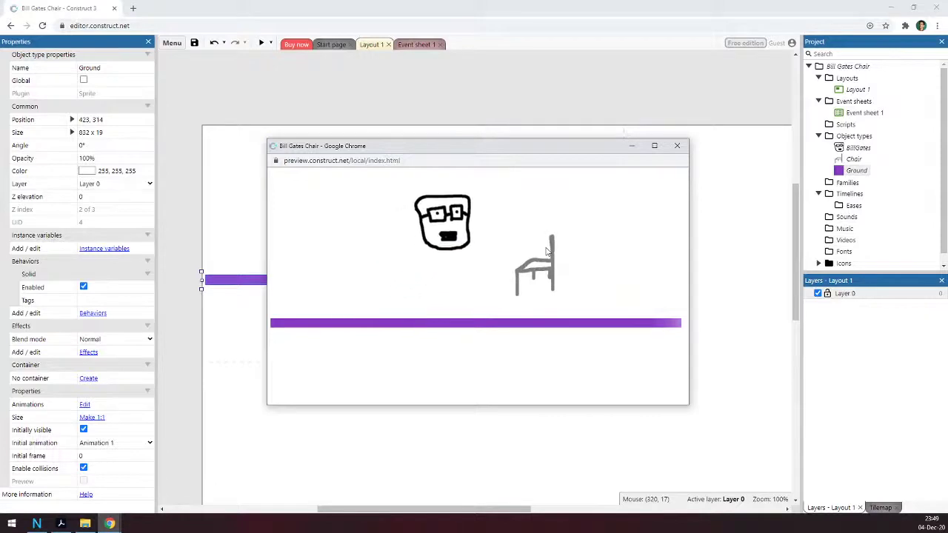
{"action": "key", "text": "Up"}
{"action": "key", "text": "Left"}
{"action": "key", "text": "Up"}
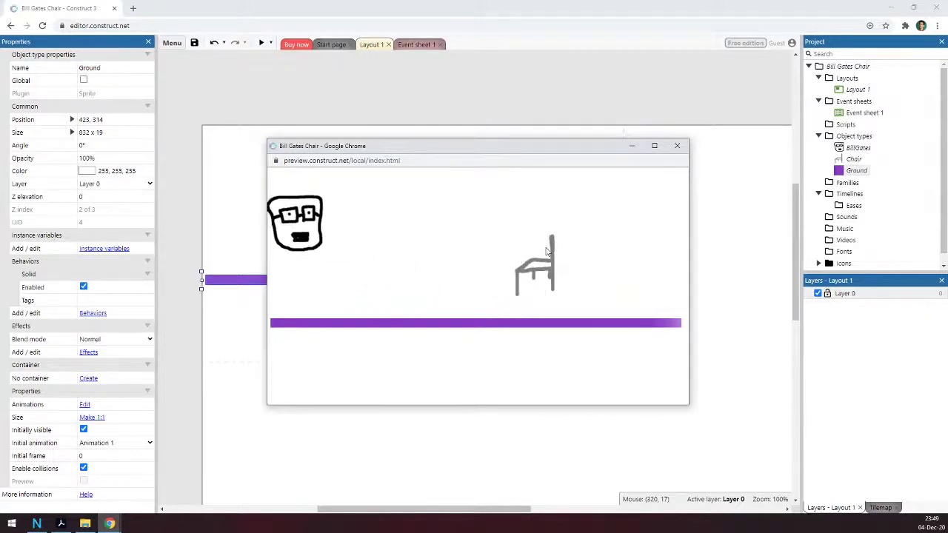
{"action": "key", "text": "Right"}
{"action": "key", "text": "Up"}
{"action": "key", "text": "Right"}
{"action": "key", "text": "Up"}
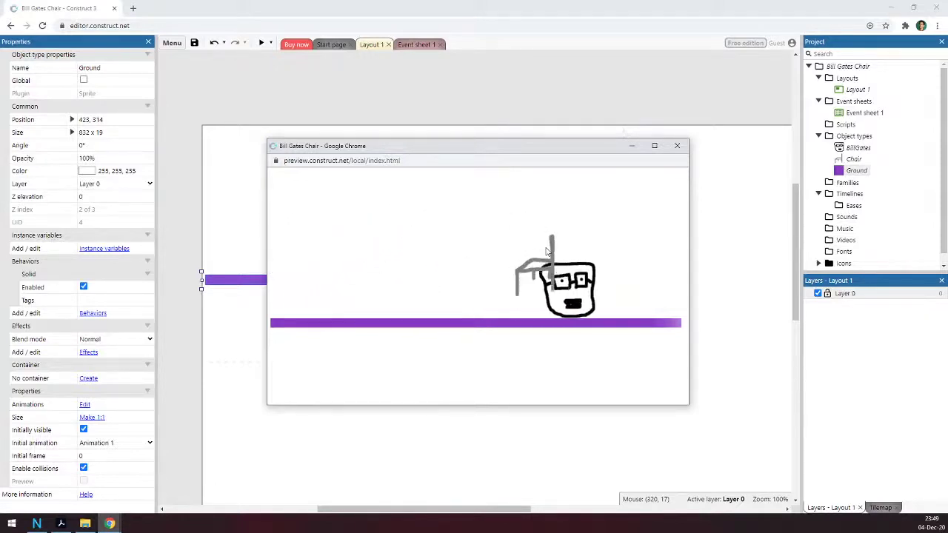
{"action": "key", "text": "Left"}
{"action": "key", "text": "Up"}
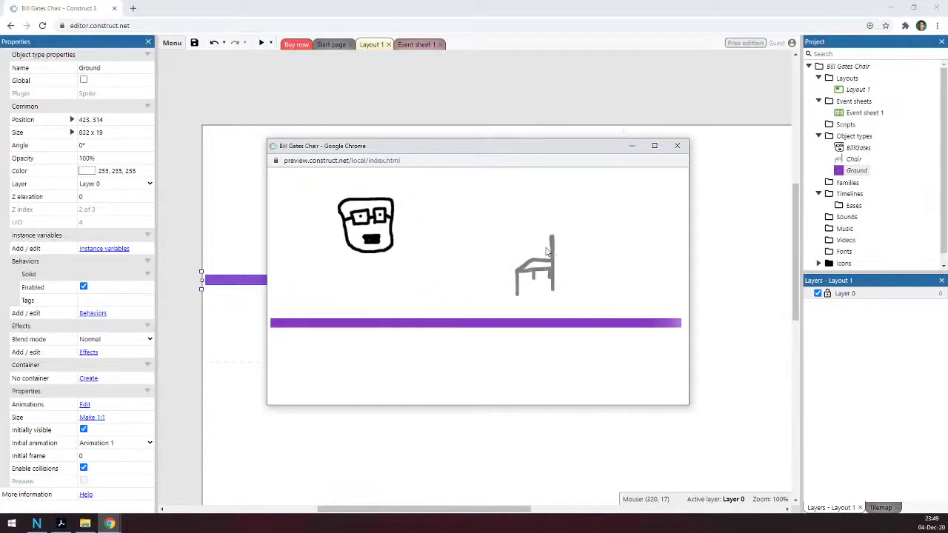
{"action": "key", "text": "Right"}
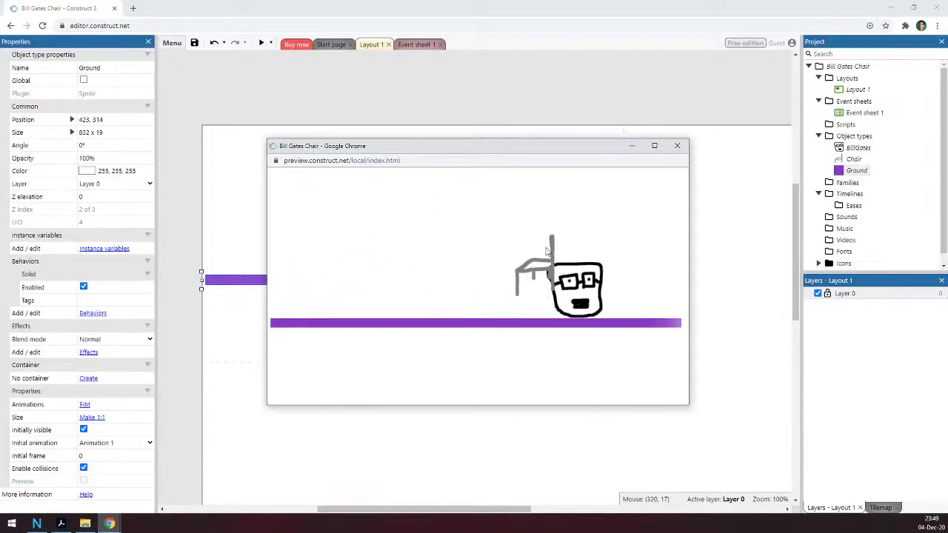
{"action": "key", "text": "Up"}
{"action": "key", "text": "Left"}
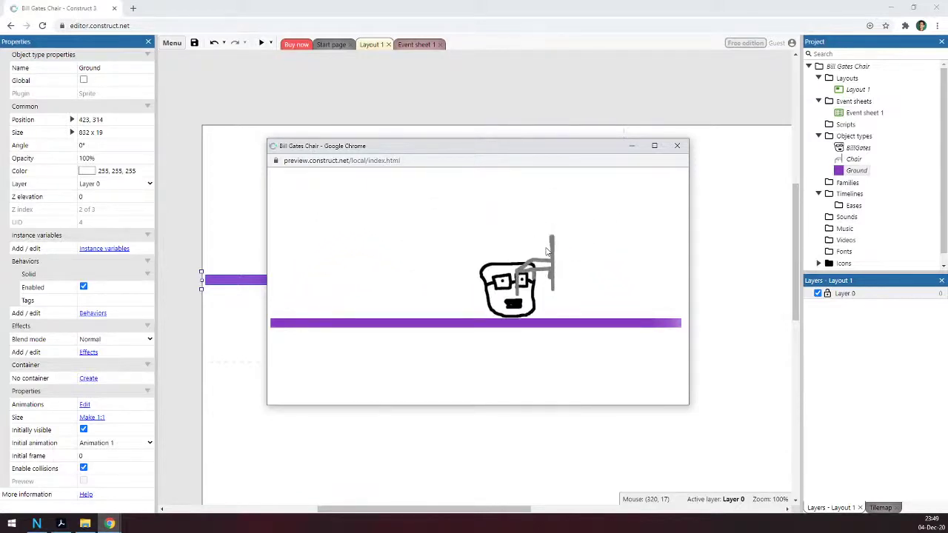
{"action": "left_click", "coordinate": [677, 145]}
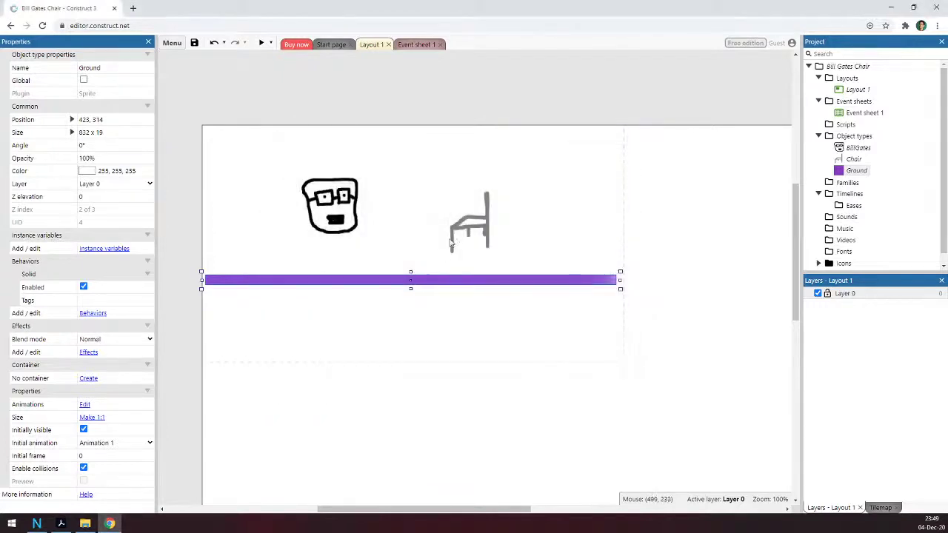
Step: Lower the Chair so its legs rest on Ground, and shift BillGates left and slightly down to about 205, 179
{"action": "left_click_drag", "start_coordinate": [449, 243], "coordinate": [456, 266]}
{"action": "left_click", "coordinate": [398, 243]}
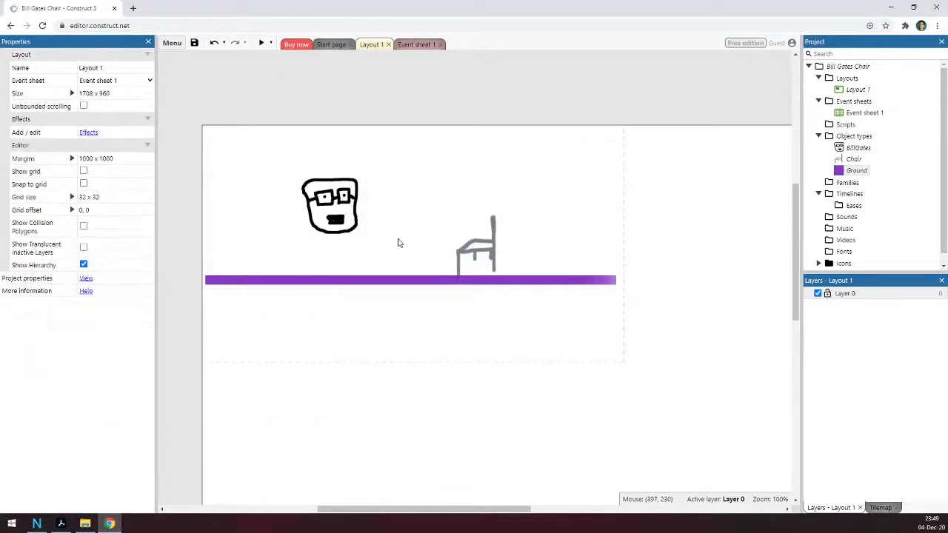
{"action": "left_click_drag", "start_coordinate": [348, 216], "coordinate": [321, 223]}
{"action": "left_click", "coordinate": [420, 223]}
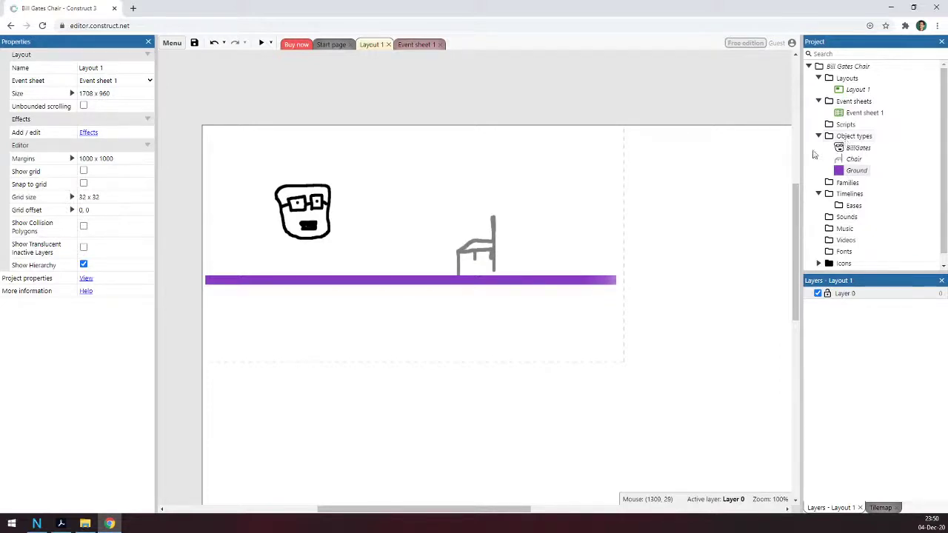
Step: Add the Scroll To behavior to the BillGates object type and close its behaviors dialog
{"action": "right_click", "coordinate": [873, 151]}
{"action": "left_click", "coordinate": [854, 209]}
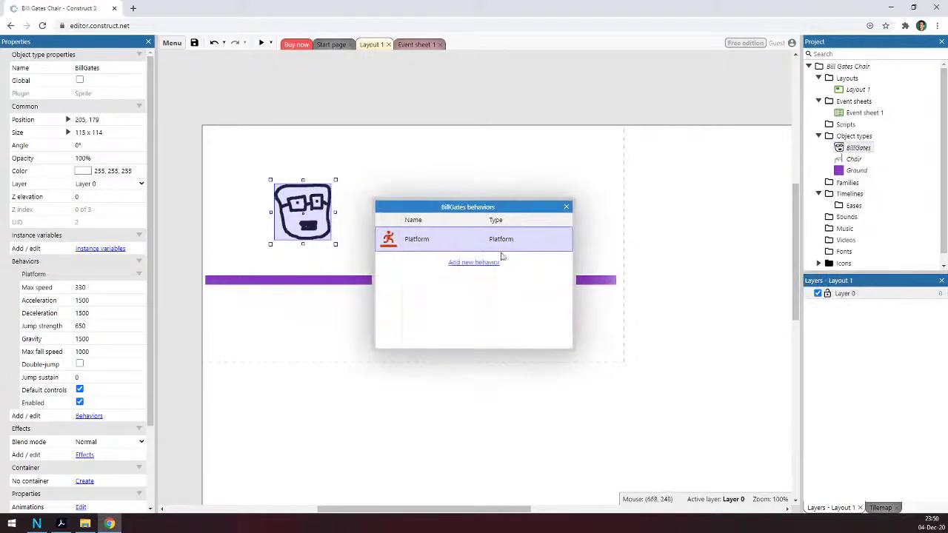
{"action": "left_click", "coordinate": [479, 264]}
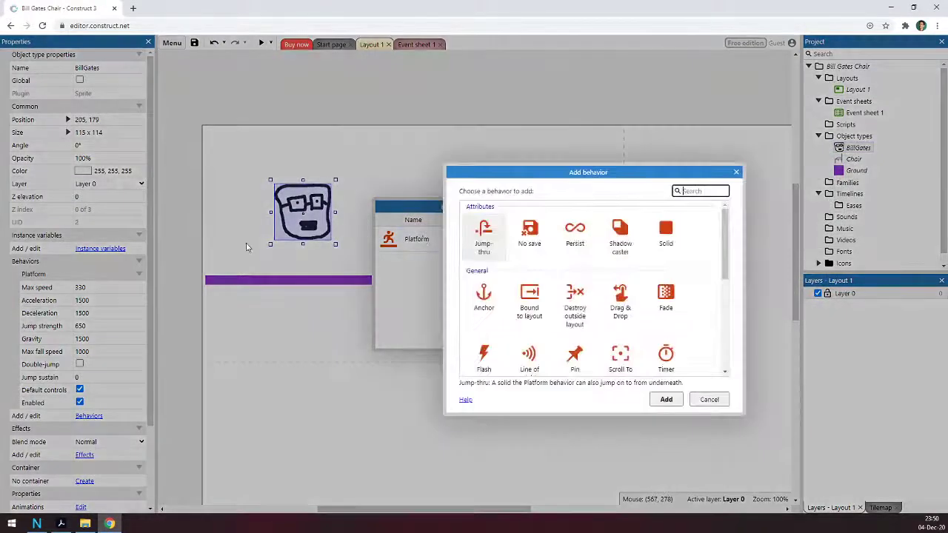
{"action": "scroll", "coordinate": [561, 275], "scroll_direction": "down", "scroll_amount": 3}
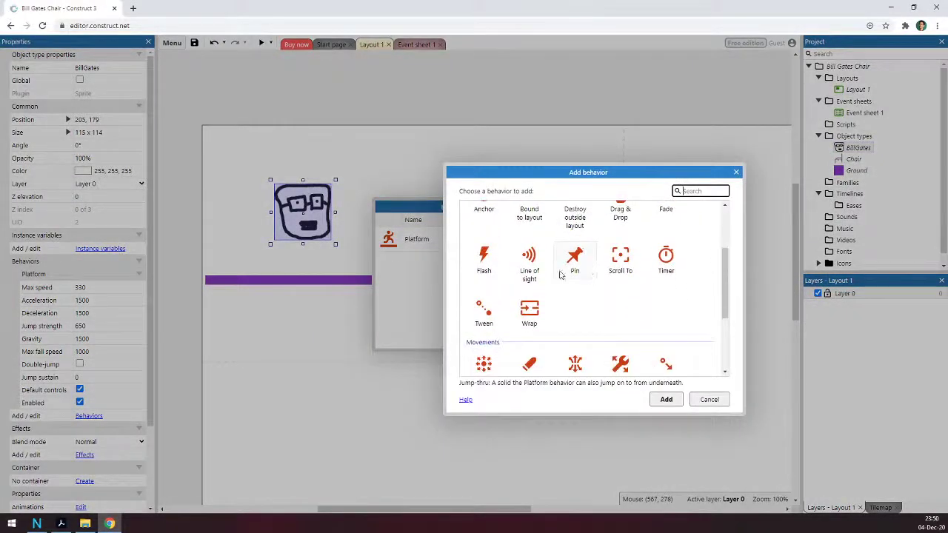
{"action": "scroll", "coordinate": [560, 275], "scroll_direction": "down", "scroll_amount": 2}
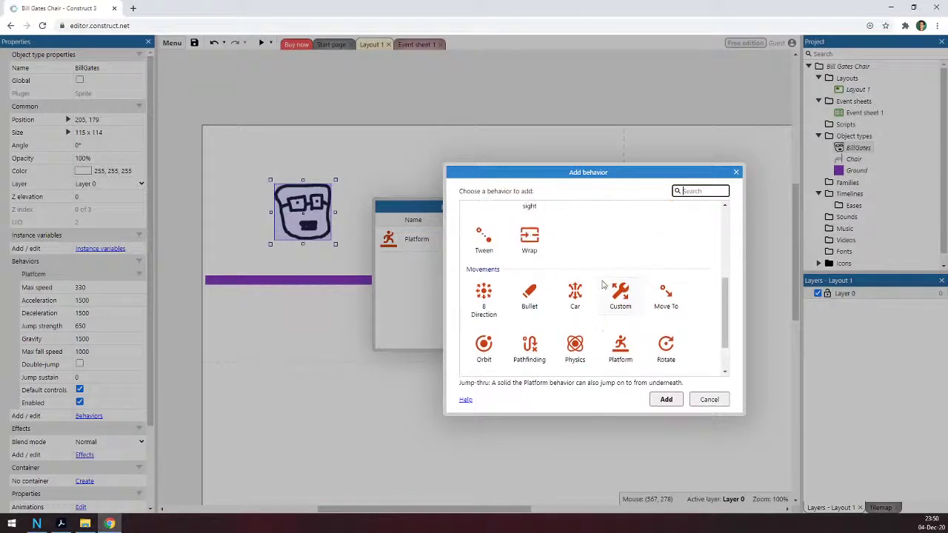
{"action": "scroll", "coordinate": [603, 285], "scroll_direction": "up", "scroll_amount": 3}
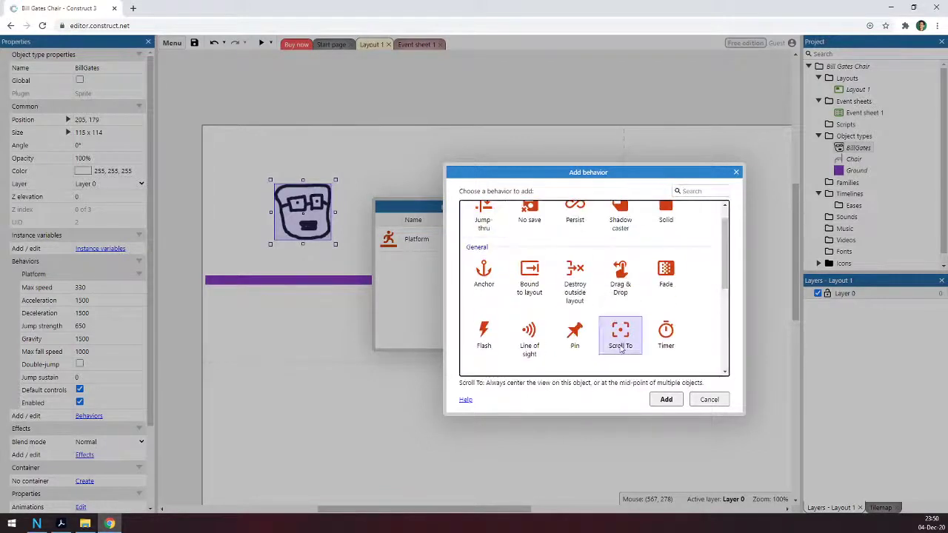
{"action": "left_click", "coordinate": [675, 398]}
{"action": "left_click", "coordinate": [567, 206]}
Step: Preview the layout to test how the view follows BillGates while running and jumping over the Chair, and close the preview
{"action": "left_click", "coordinate": [262, 42]}
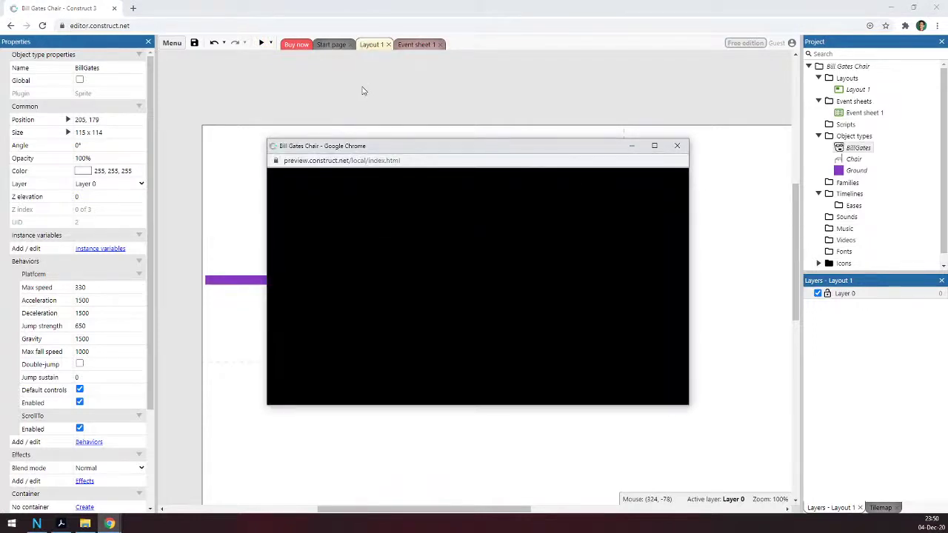
{"action": "key", "text": "Right"}
{"action": "key", "text": "Right"}
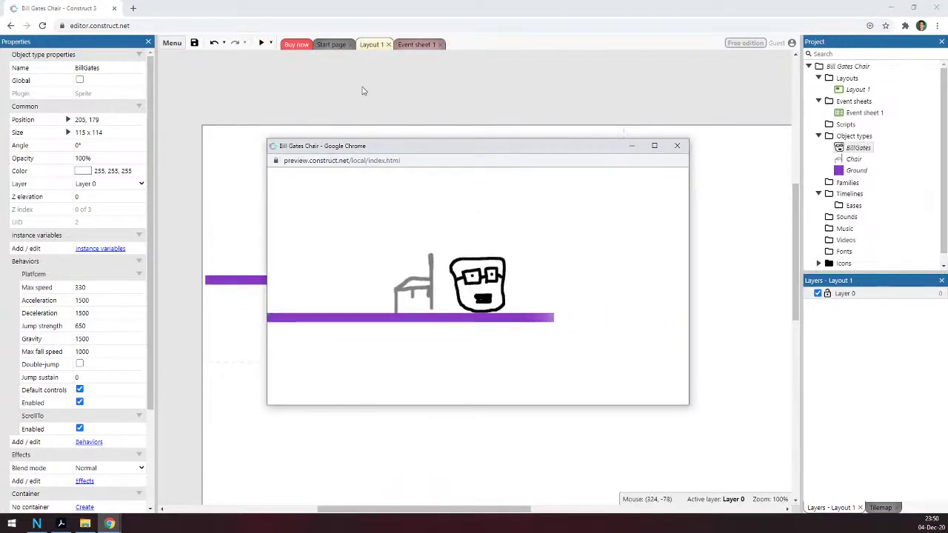
{"action": "key", "text": "Up"}
{"action": "key", "text": "Left"}
{"action": "key", "text": "Up"}
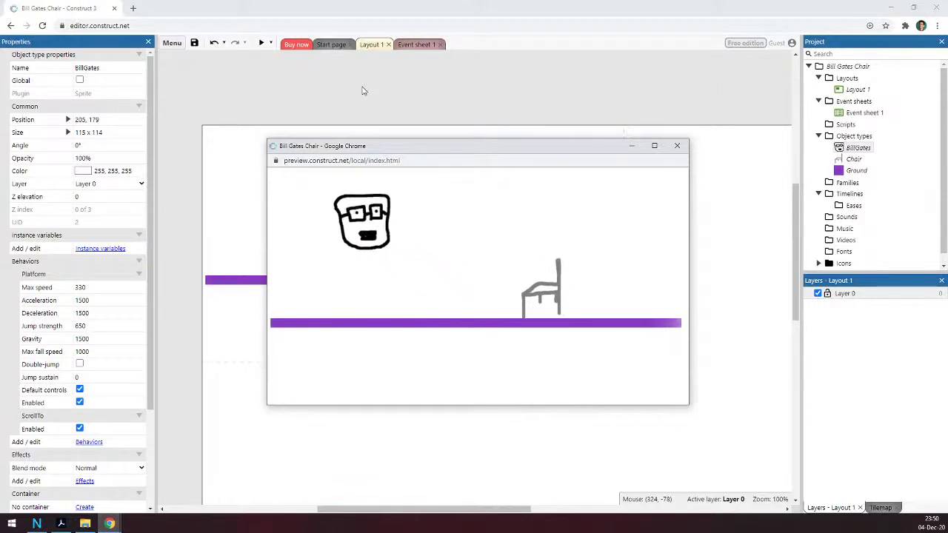
{"action": "key", "text": "Right"}
{"action": "key", "text": "Up"}
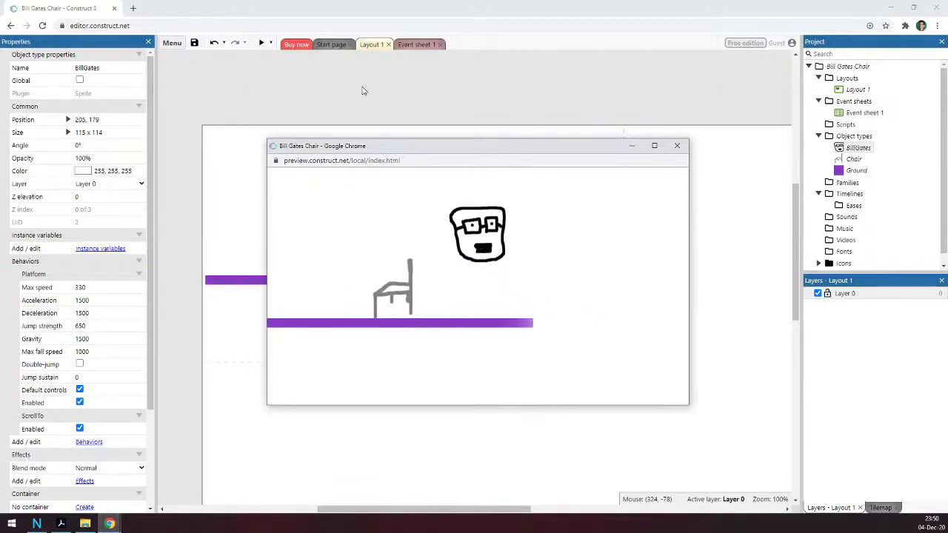
{"action": "key", "text": "Left"}
{"action": "key", "text": "Up"}
{"action": "key", "text": "Right"}
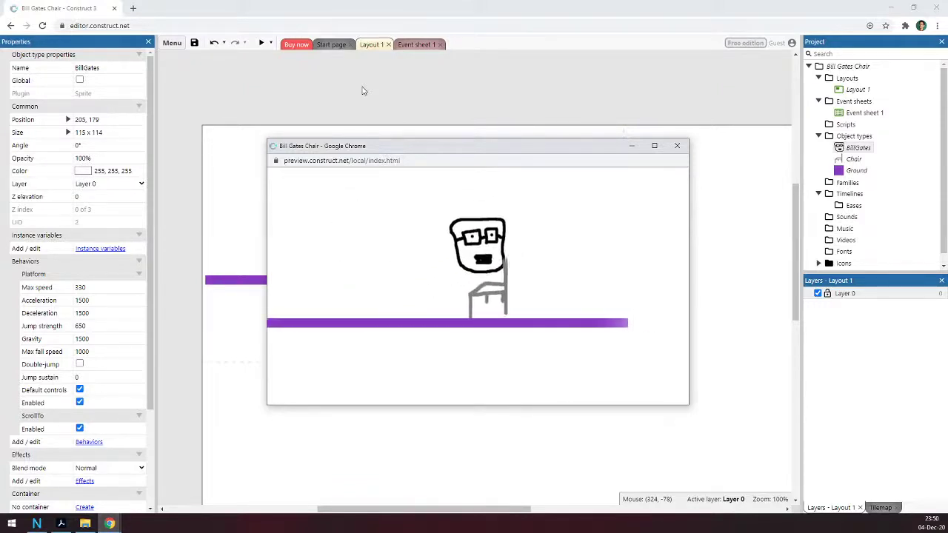
{"action": "left_click", "coordinate": [677, 146]}
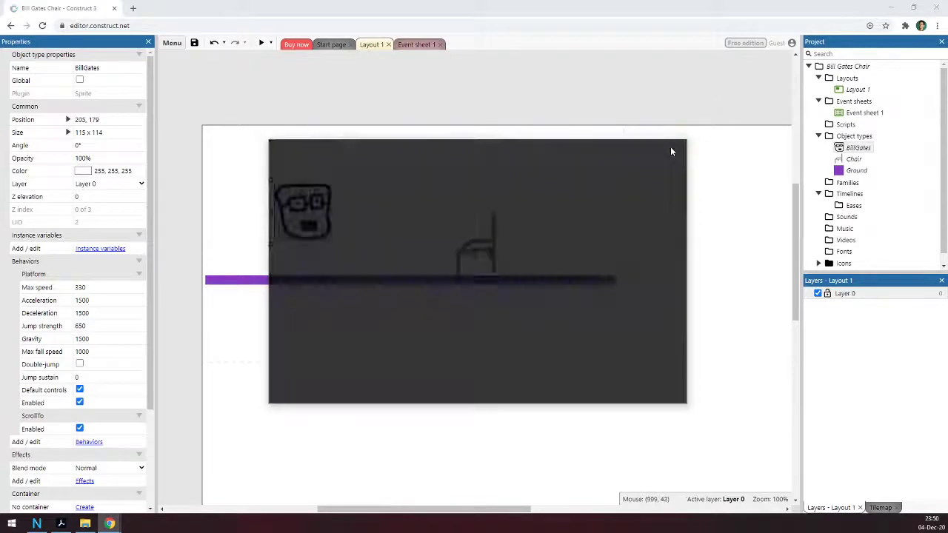
Step: Lower Ground to the bottom of the dashed viewport outline, set the Chair on it, and move BillGates to about 257, 235
{"action": "left_click", "coordinate": [447, 338]}
{"action": "left_click_drag", "start_coordinate": [447, 341], "coordinate": [452, 363]}
{"action": "left_click_drag", "start_coordinate": [459, 263], "coordinate": [485, 342]}
{"action": "left_click", "coordinate": [445, 316]}
{"action": "left_click_drag", "start_coordinate": [287, 214], "coordinate": [313, 242]}
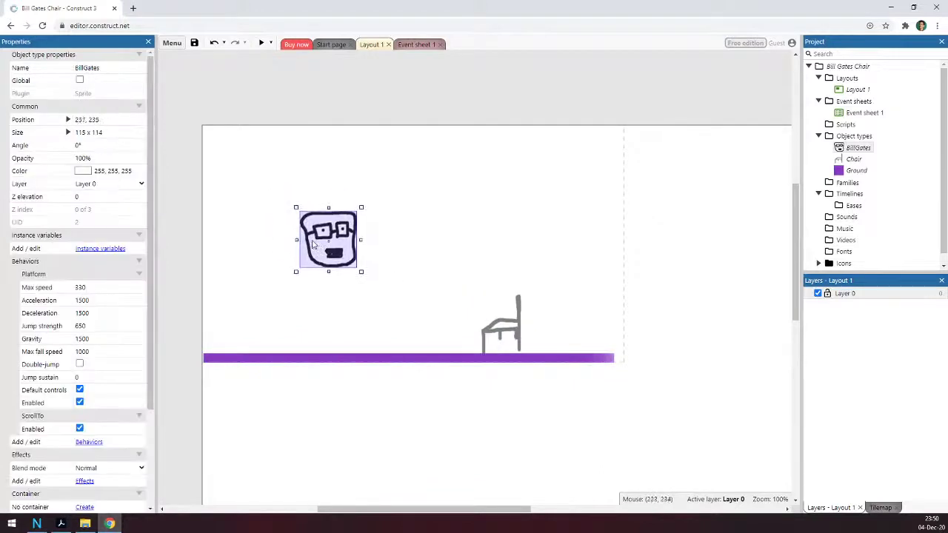
{"action": "left_click", "coordinate": [360, 140]}
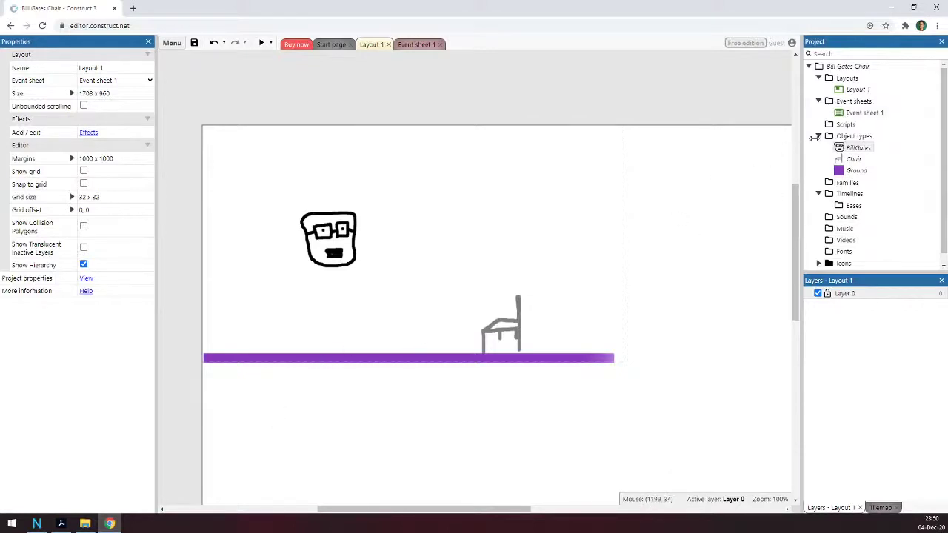
Step: Review the behaviors assigned to the BillGates object type
{"action": "right_click", "coordinate": [840, 148]}
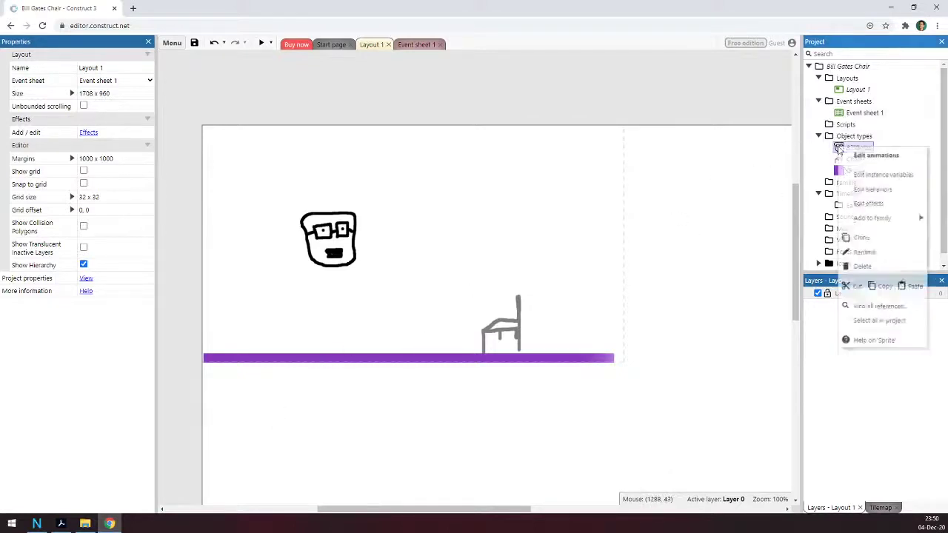
{"action": "left_click", "coordinate": [874, 191]}
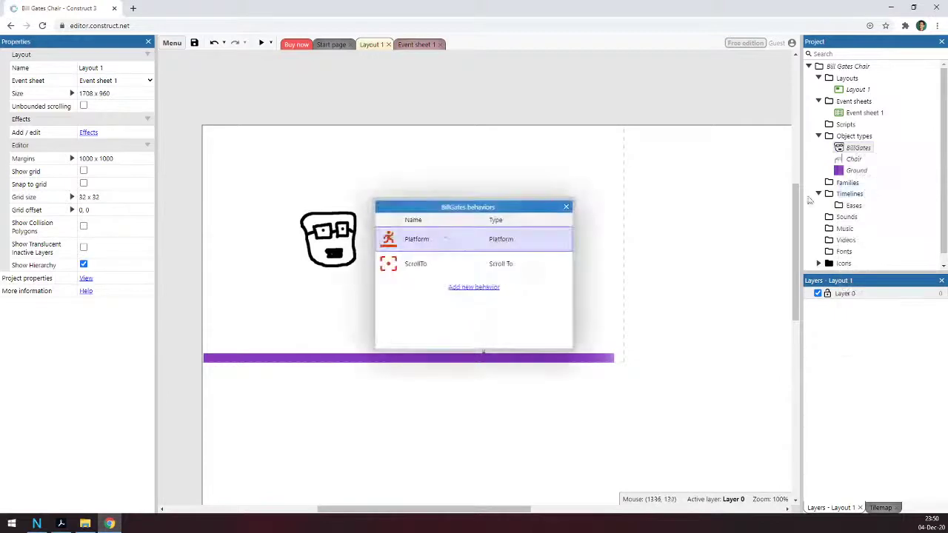
{"action": "left_click", "coordinate": [567, 208]}
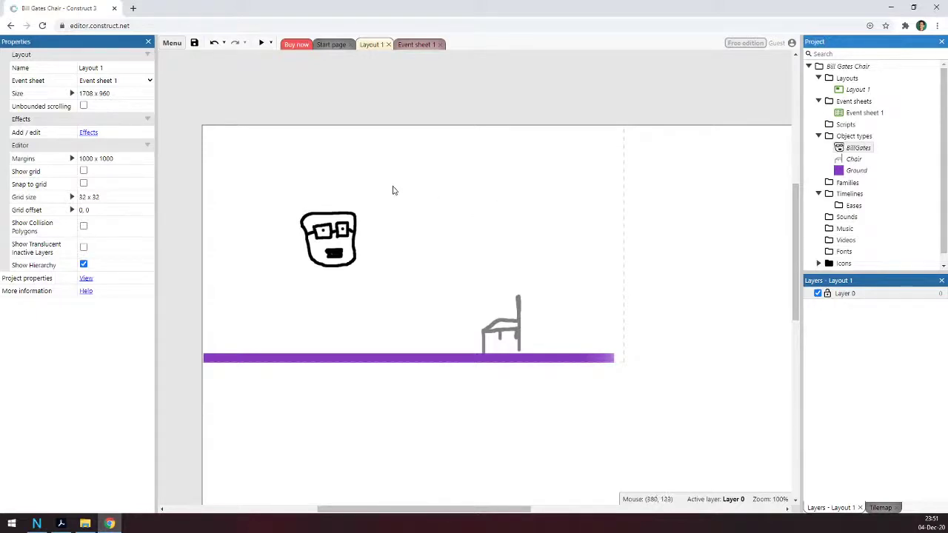
Step: Move the Chair along Ground closer to BillGates, and open Event sheet 1
{"action": "left_click_drag", "start_coordinate": [511, 324], "coordinate": [459, 327]}
{"action": "left_click", "coordinate": [449, 264]}
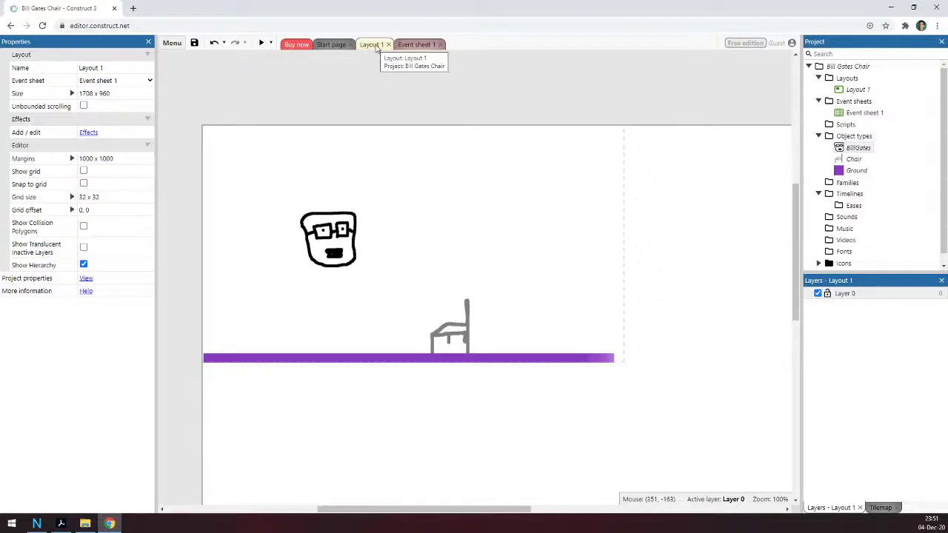
{"action": "left_click", "coordinate": [410, 45]}
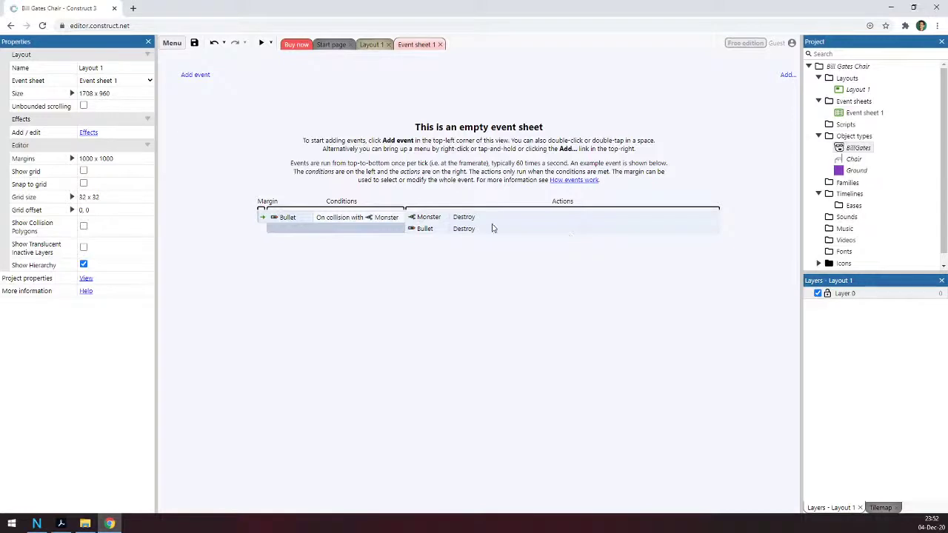
Step: Add an event with the BillGates condition On collision with another object, using Chair as the object
{"action": "left_click", "coordinate": [196, 76]}
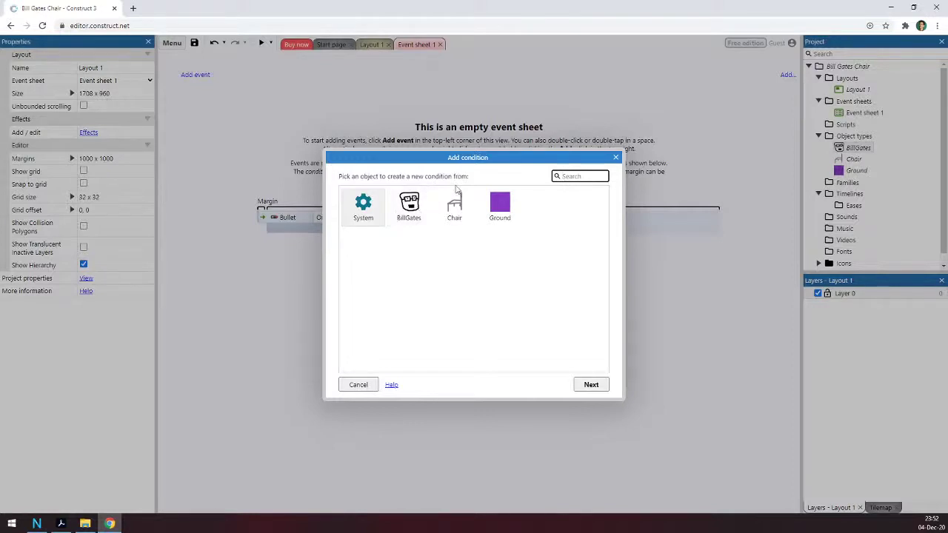
{"action": "key", "text": "Tab"}
{"action": "double_click", "coordinate": [422, 220]}
{"action": "scroll", "coordinate": [426, 271], "scroll_direction": "down", "scroll_amount": 3}
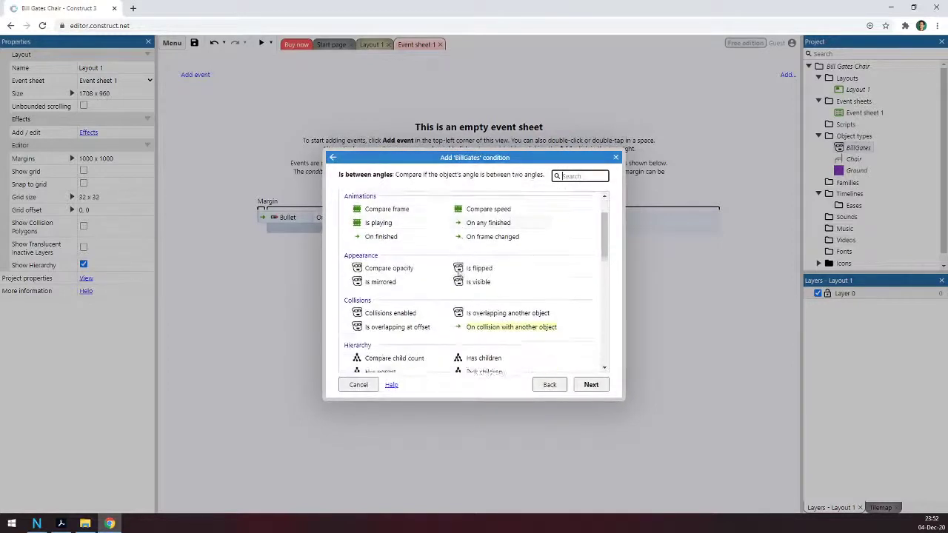
{"action": "scroll", "coordinate": [461, 273], "scroll_direction": "down", "scroll_amount": 1}
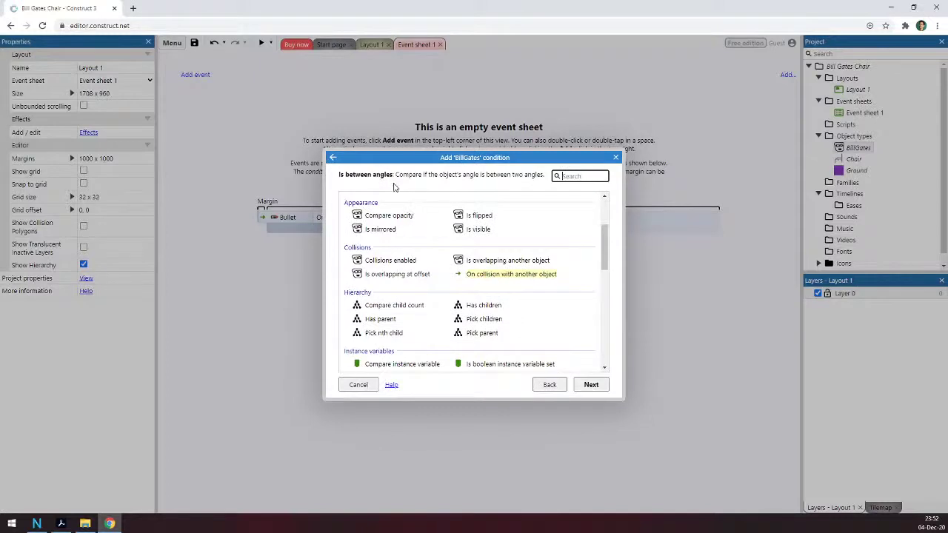
{"action": "scroll", "coordinate": [437, 226], "scroll_direction": "up", "scroll_amount": 3}
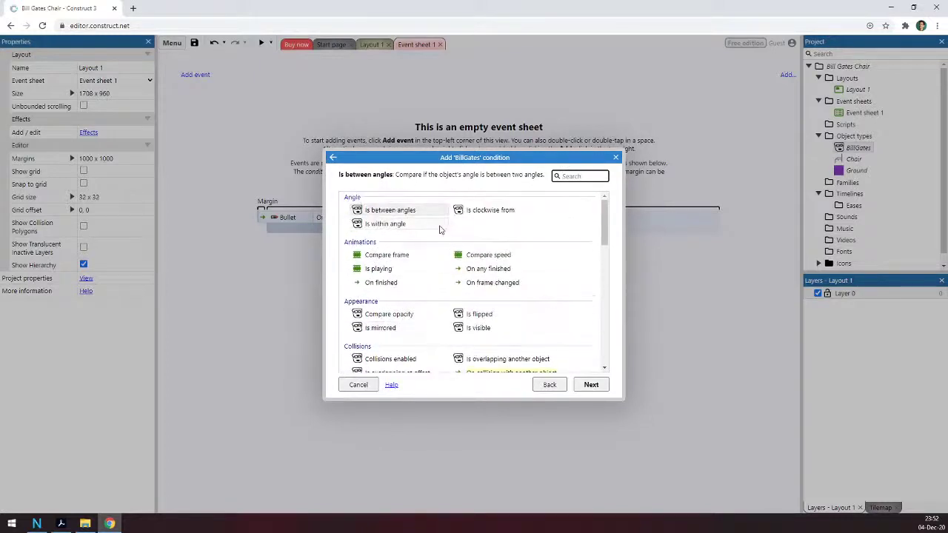
{"action": "scroll", "coordinate": [466, 241], "scroll_direction": "down", "scroll_amount": 1}
{"action": "scroll", "coordinate": [478, 246], "scroll_direction": "down", "scroll_amount": 1}
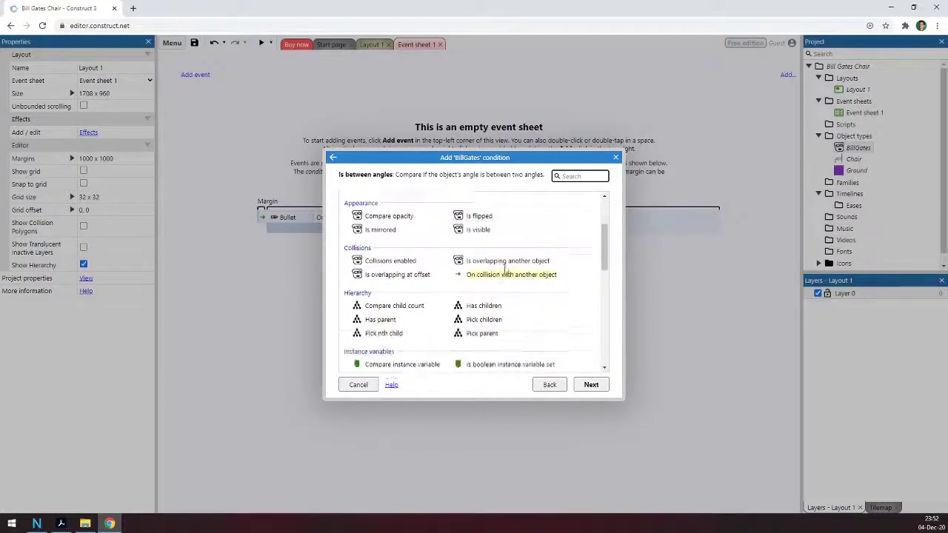
{"action": "left_click", "coordinate": [483, 277]}
{"action": "left_click", "coordinate": [482, 275]}
{"action": "left_click", "coordinate": [480, 252]}
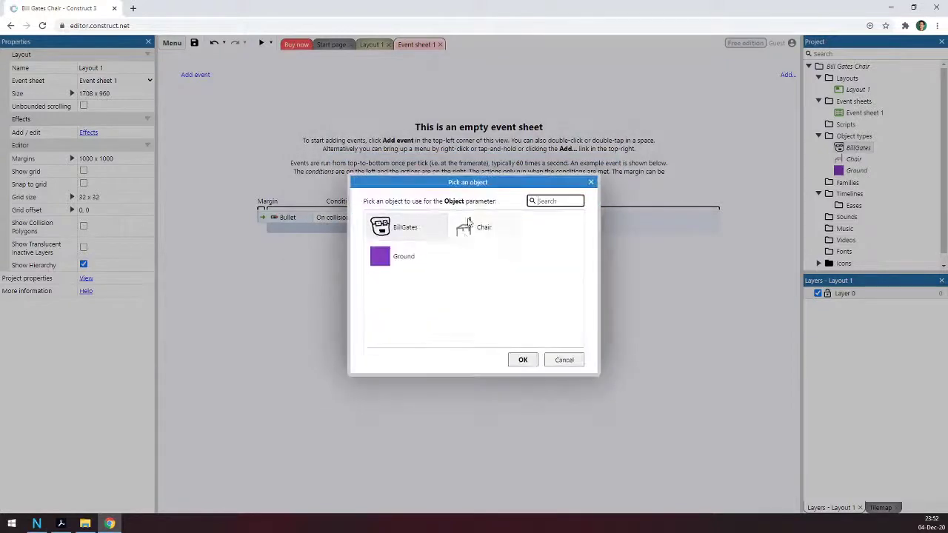
{"action": "double_click", "coordinate": [482, 228]}
{"action": "left_click", "coordinate": [564, 335]}
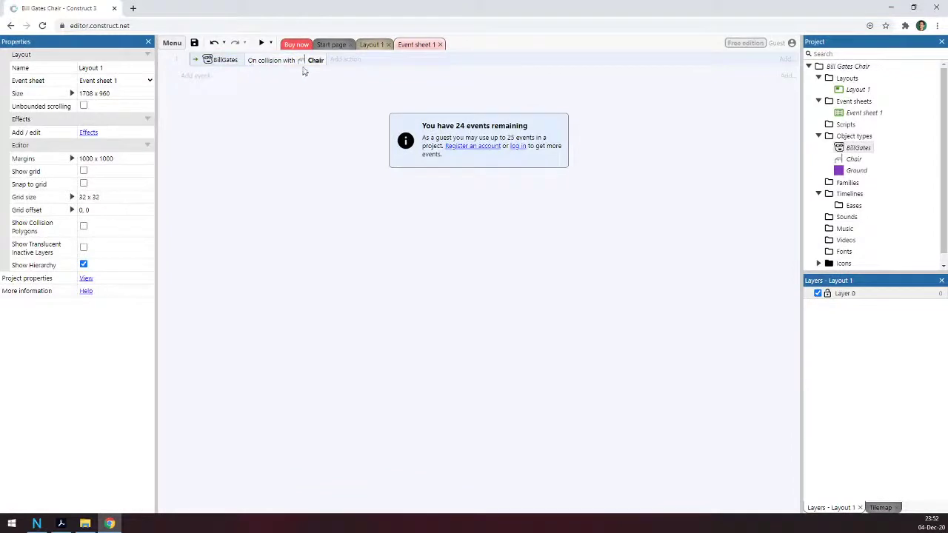
Step: Add the System action Restart layout to the event for BillGates colliding with Chair
{"action": "left_click", "coordinate": [356, 62]}
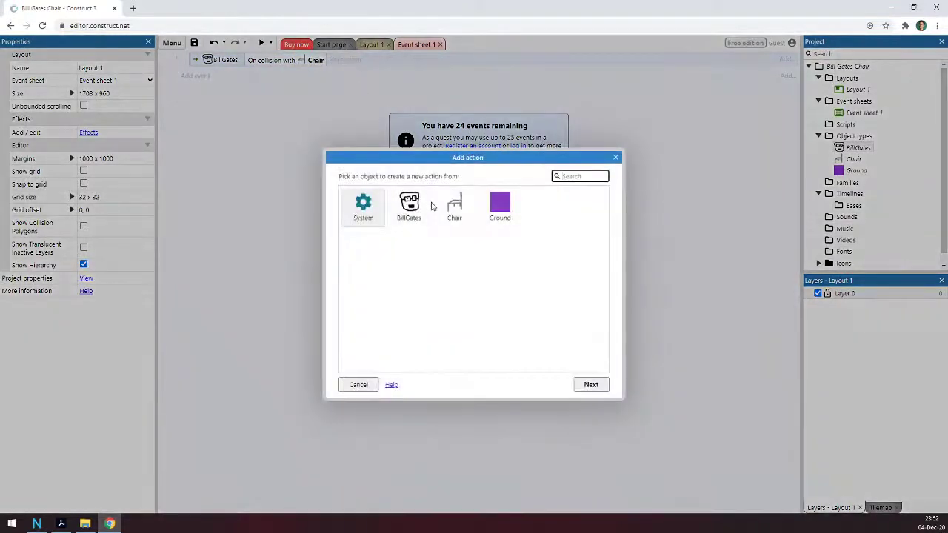
{"action": "left_click", "coordinate": [616, 157]}
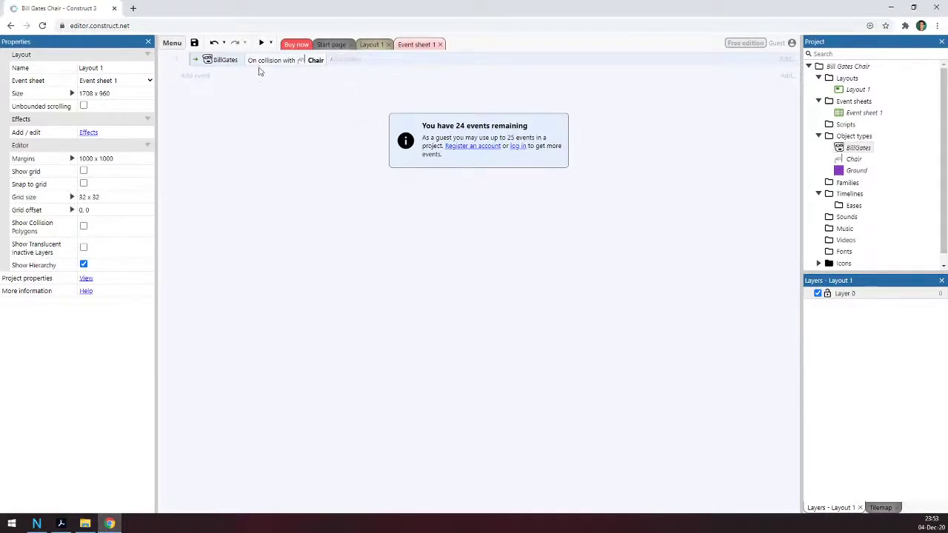
{"action": "left_click", "coordinate": [345, 61]}
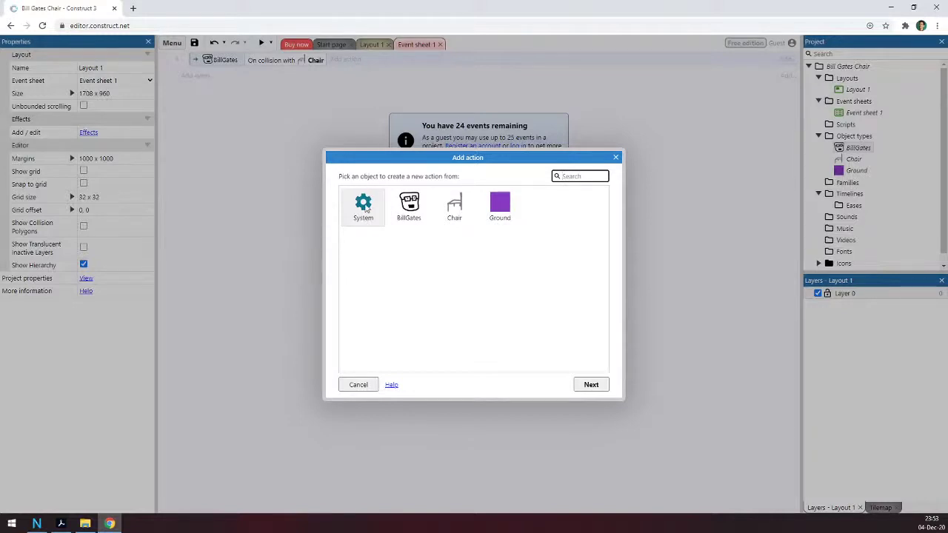
{"action": "left_click", "coordinate": [366, 244]}
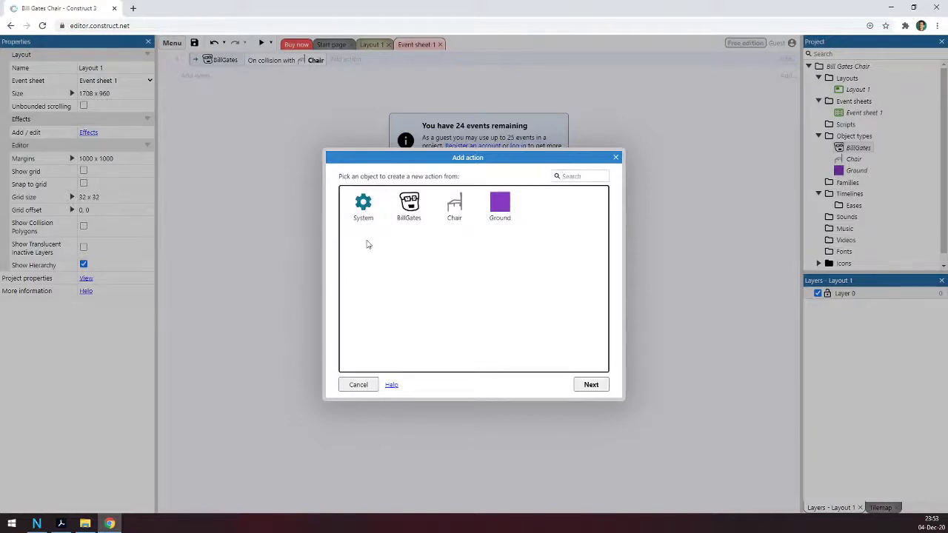
{"action": "left_click", "coordinate": [364, 207]}
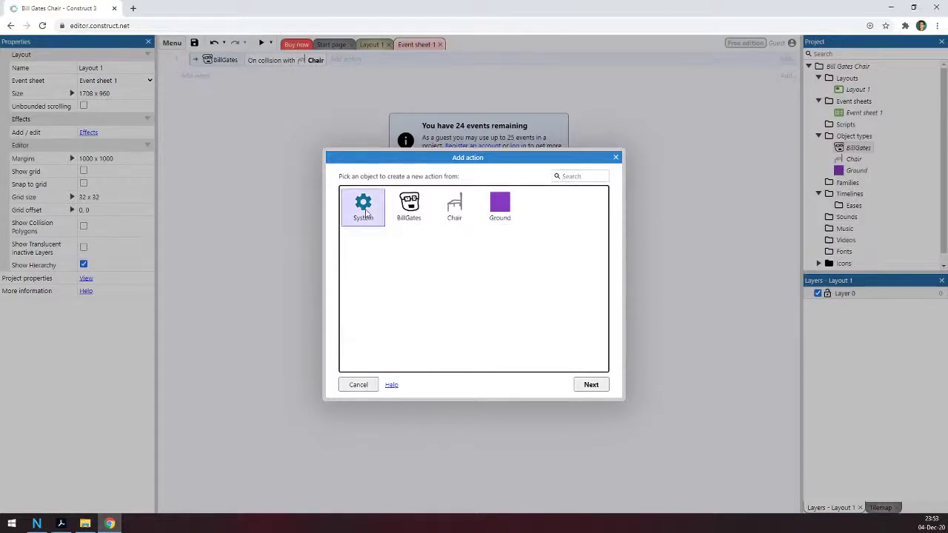
{"action": "double_click", "coordinate": [417, 220]}
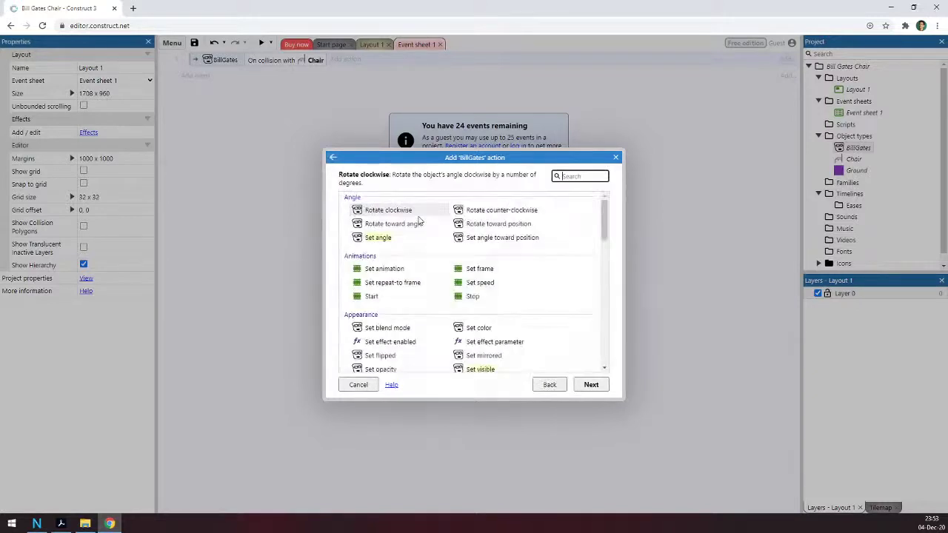
{"action": "left_click", "coordinate": [550, 386]}
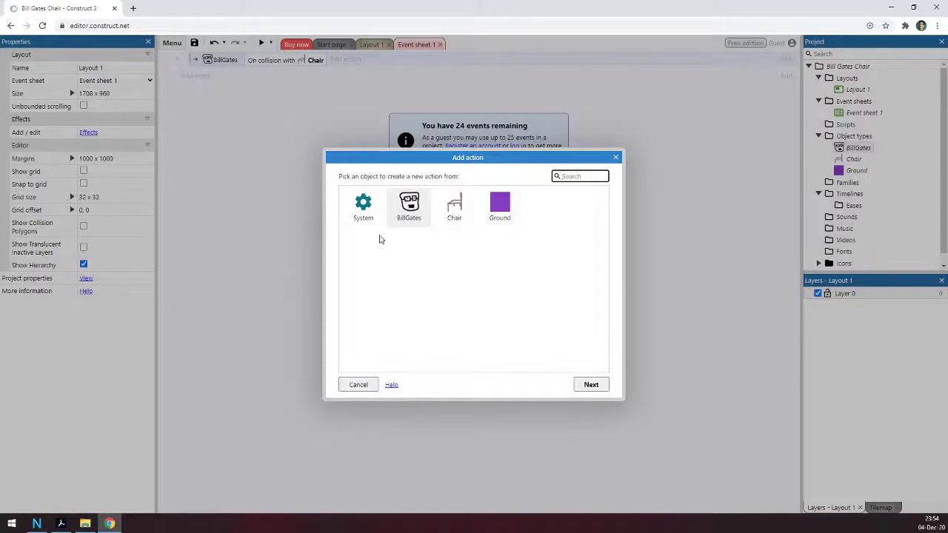
{"action": "double_click", "coordinate": [365, 213]}
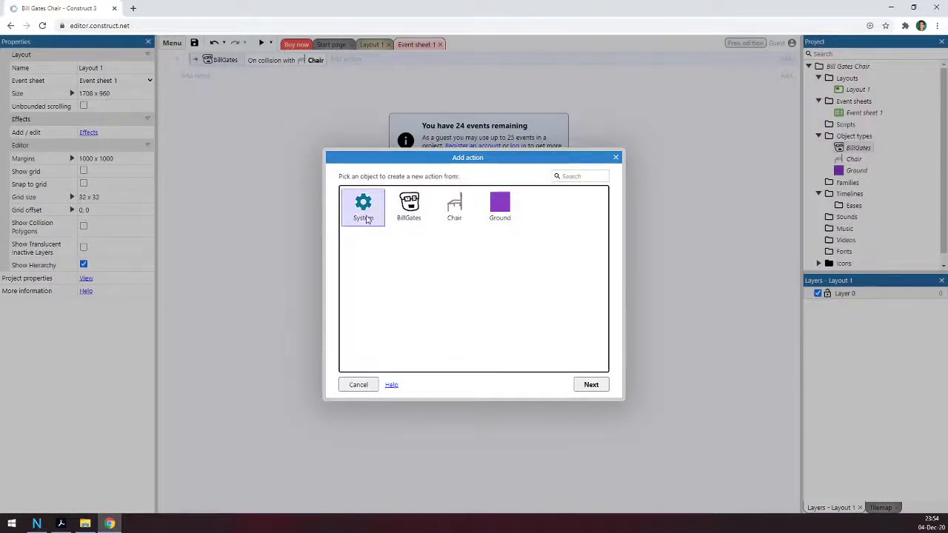
{"action": "scroll", "coordinate": [437, 254], "scroll_direction": "down", "scroll_amount": 4}
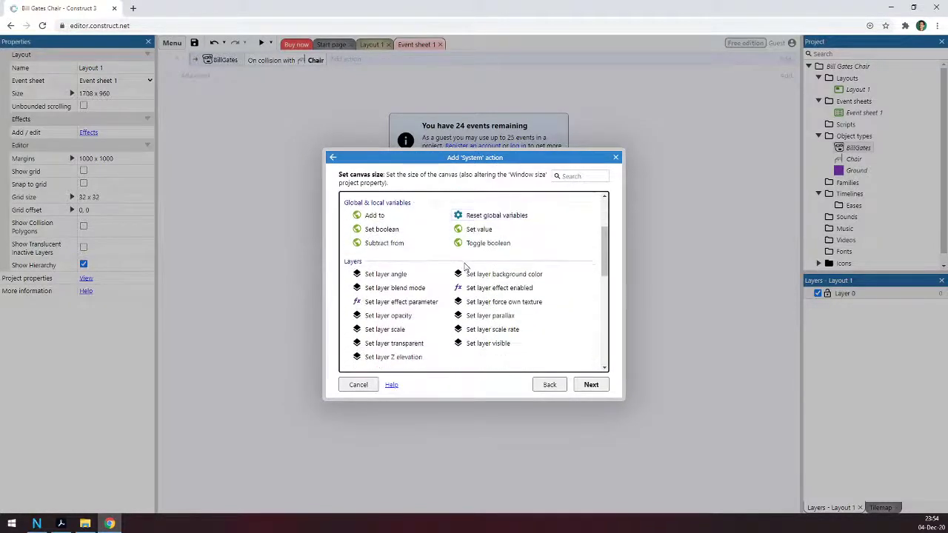
{"action": "scroll", "coordinate": [483, 272], "scroll_direction": "down", "scroll_amount": 3}
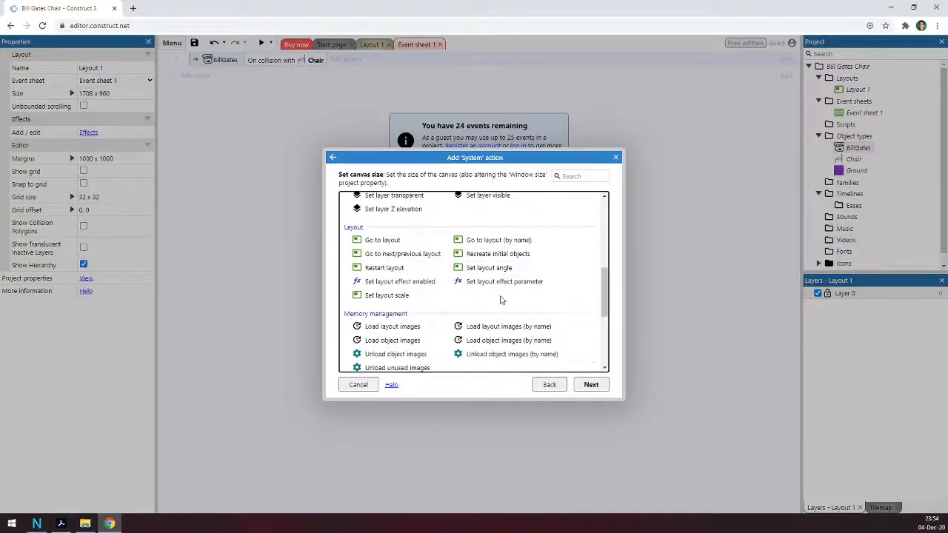
{"action": "scroll", "coordinate": [502, 301], "scroll_direction": "down", "scroll_amount": 3}
{"action": "scroll", "coordinate": [502, 300], "scroll_direction": "down", "scroll_amount": 2}
{"action": "scroll", "coordinate": [504, 299], "scroll_direction": "up", "scroll_amount": 10}
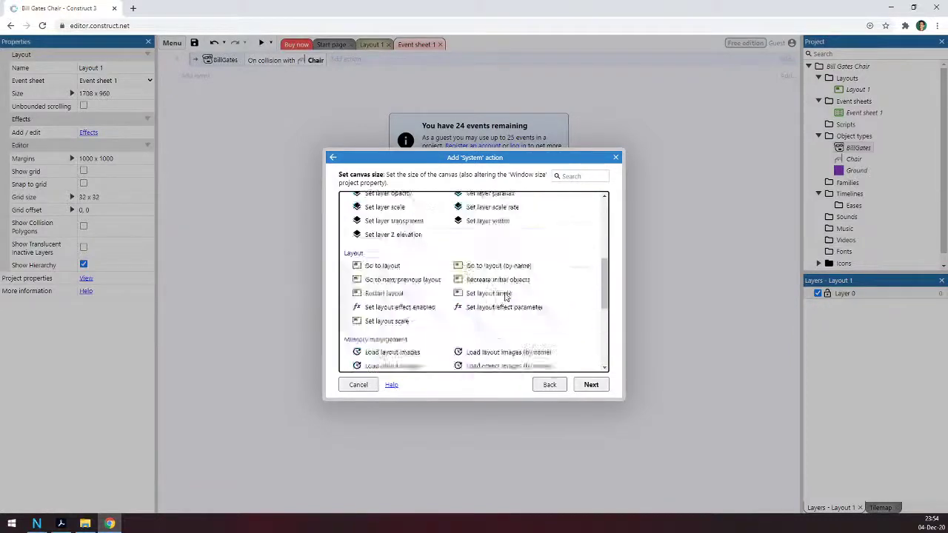
{"action": "left_click", "coordinate": [576, 178]}
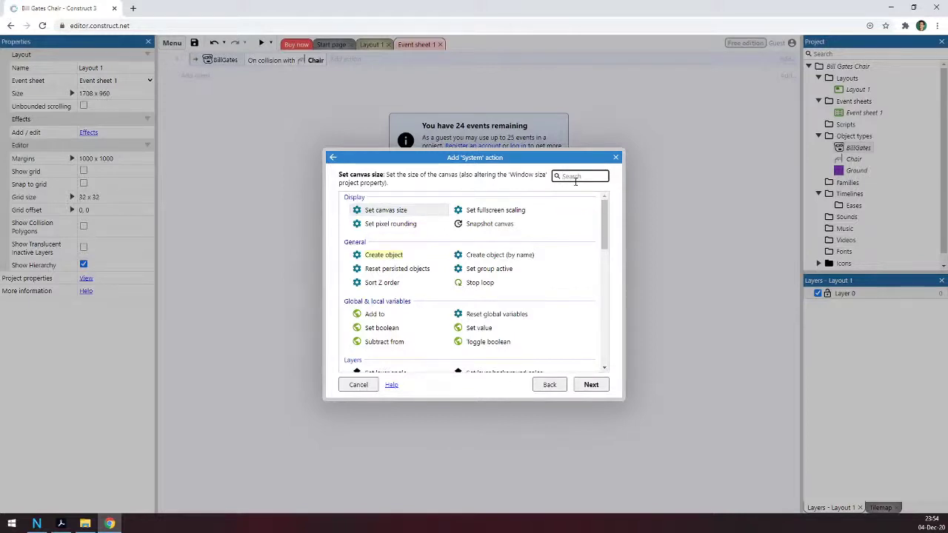
{"action": "type", "text": "rest"}
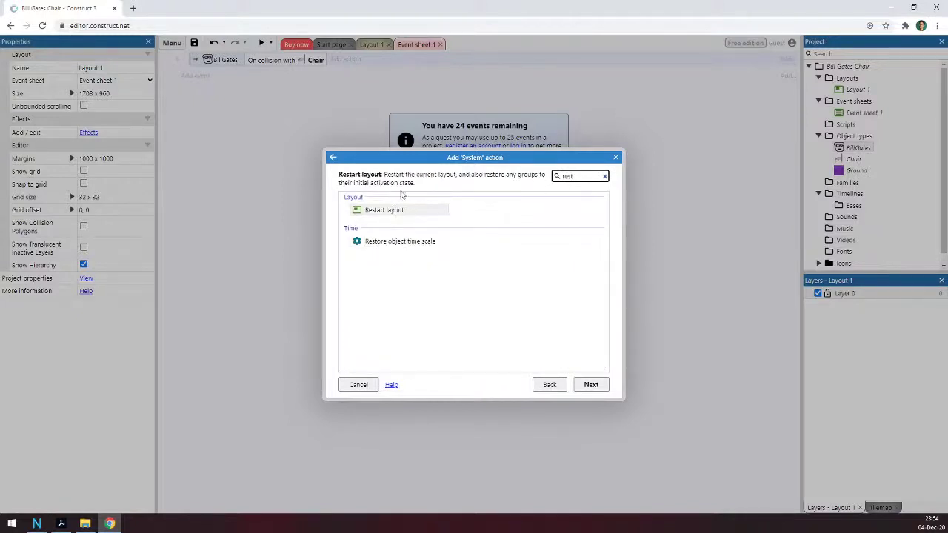
{"action": "double_click", "coordinate": [385, 217]}
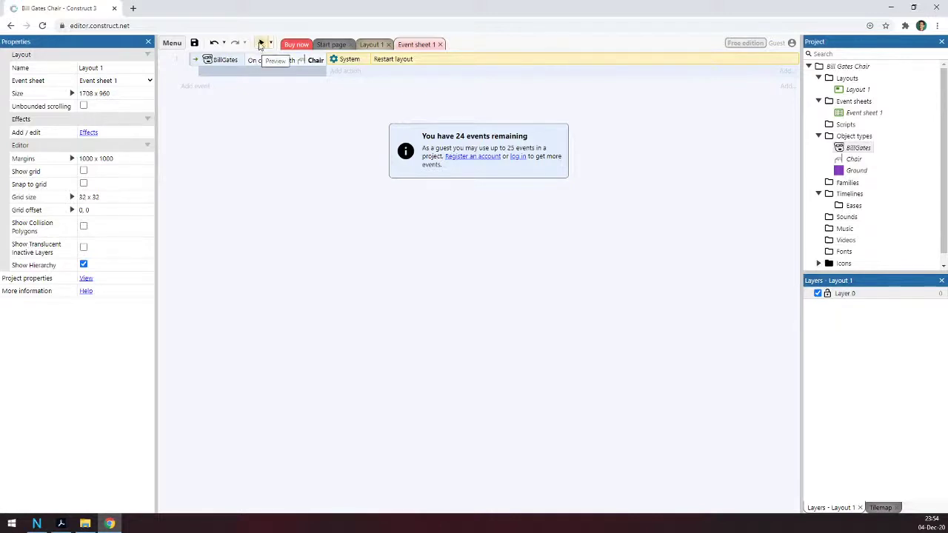
Step: Preview the layout to test the restart when BillGates hits the Chair, and close the preview
{"action": "left_click", "coordinate": [261, 43]}
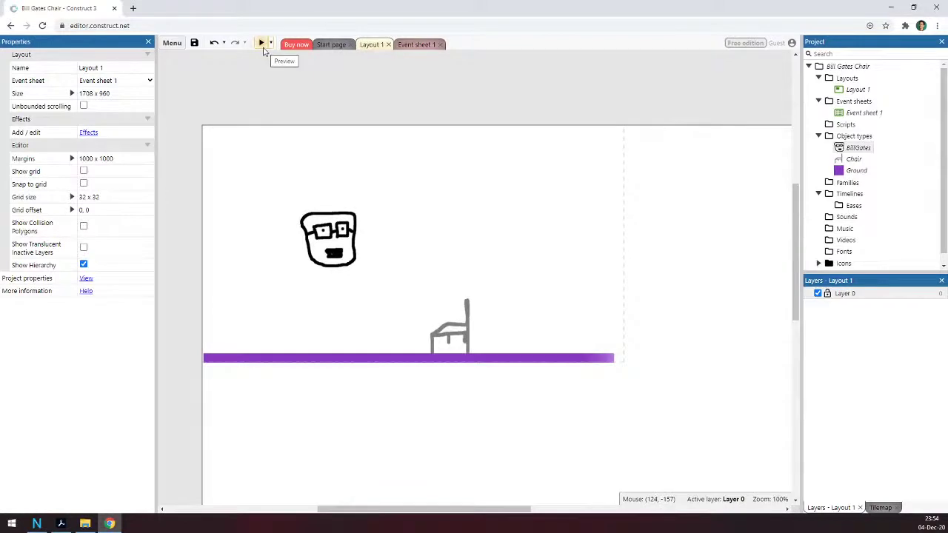
{"action": "left_click", "coordinate": [262, 44]}
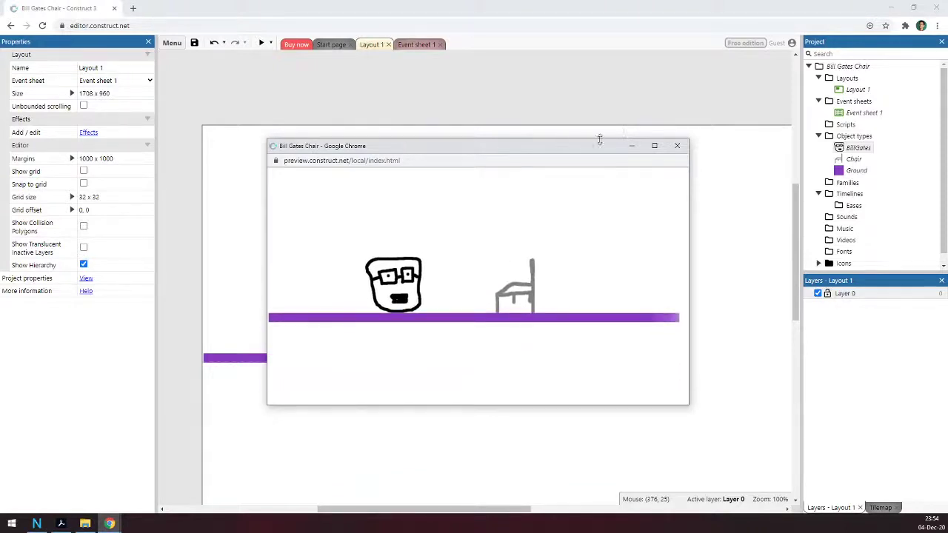
{"action": "left_click", "coordinate": [678, 147]}
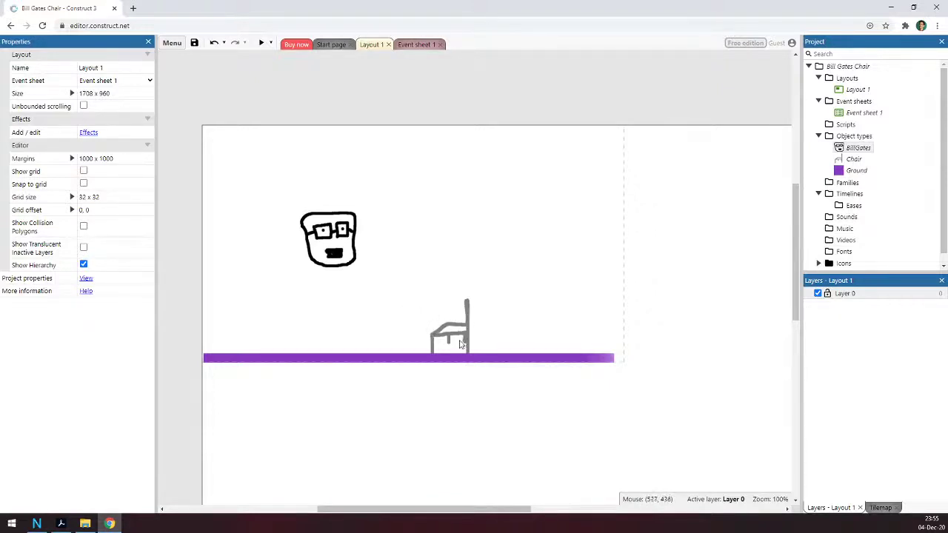
Step: Move BillGates back toward the layout's starting edge at about 108, 248, and slide the Chair along Ground closer to him
{"action": "left_click_drag", "start_coordinate": [317, 256], "coordinate": [241, 262]}
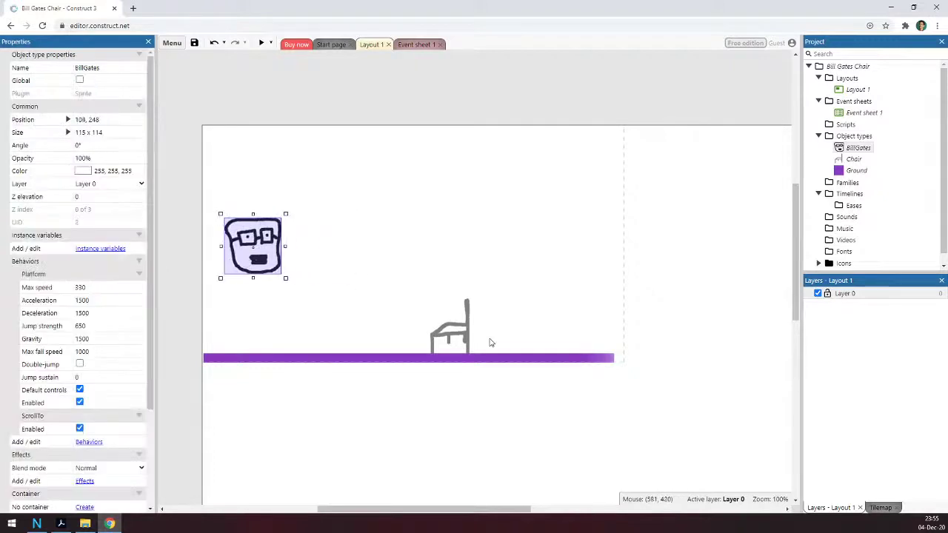
{"action": "left_click_drag", "start_coordinate": [466, 337], "coordinate": [372, 337]}
{"action": "left_click", "coordinate": [434, 300]}
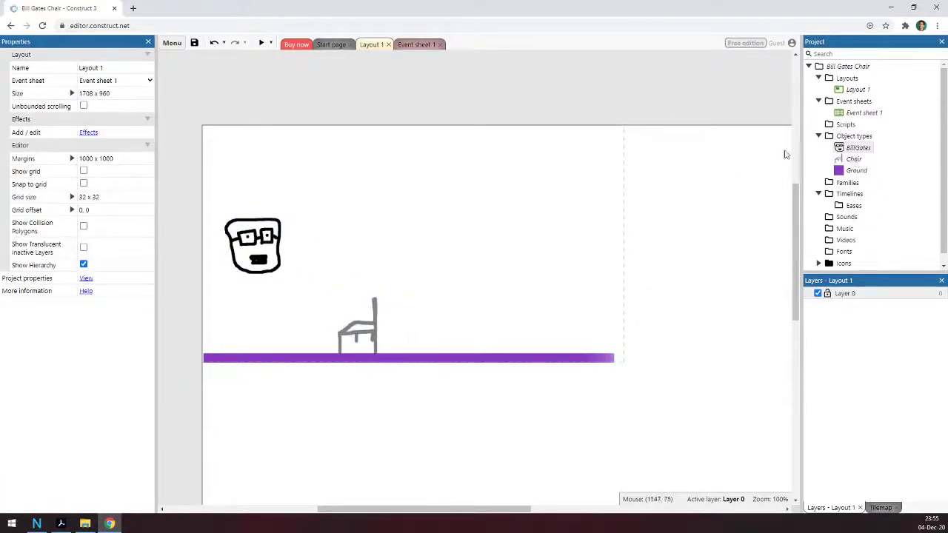
{"action": "right_click", "coordinate": [849, 136]}
{"action": "left_click", "coordinate": [864, 143]}
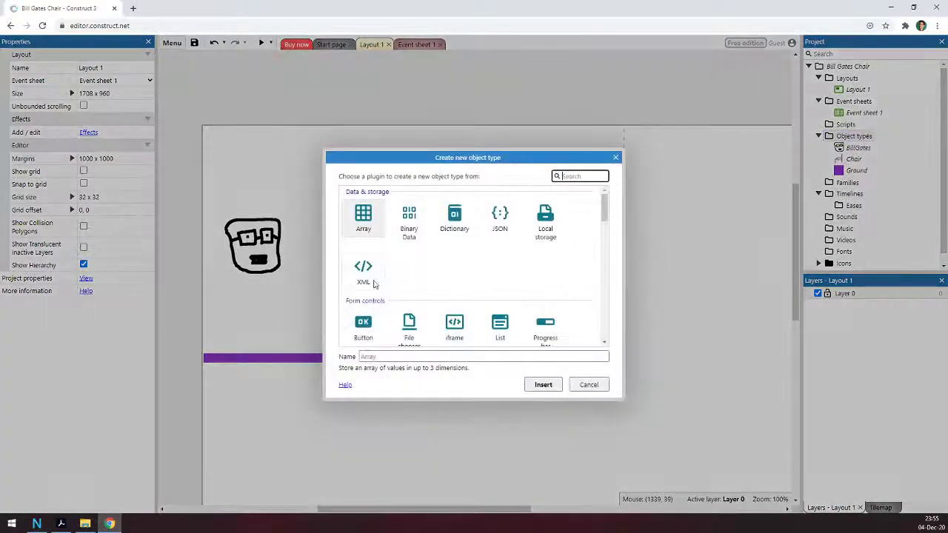
{"action": "scroll", "coordinate": [562, 288], "scroll_direction": "down", "scroll_amount": 3}
{"action": "left_click", "coordinate": [501, 256]}
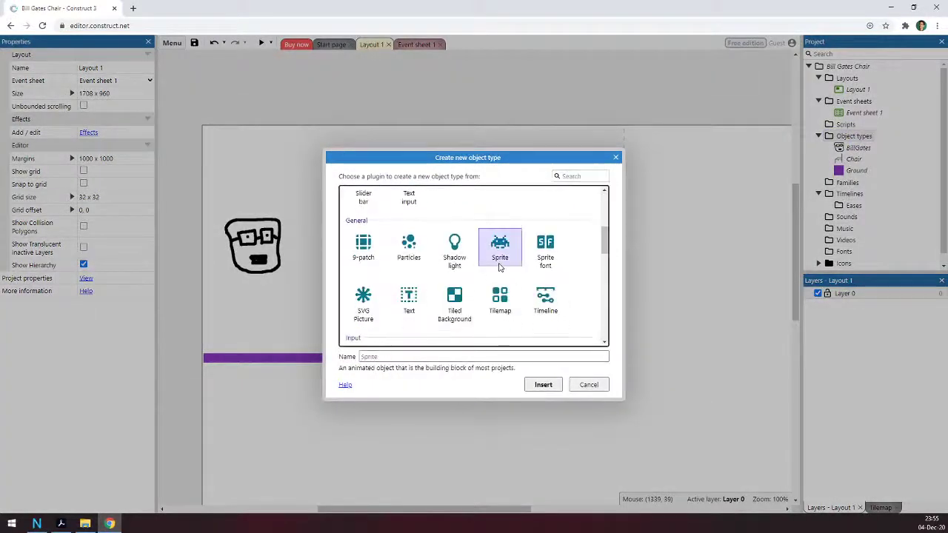
{"action": "left_click", "coordinate": [588, 386]}
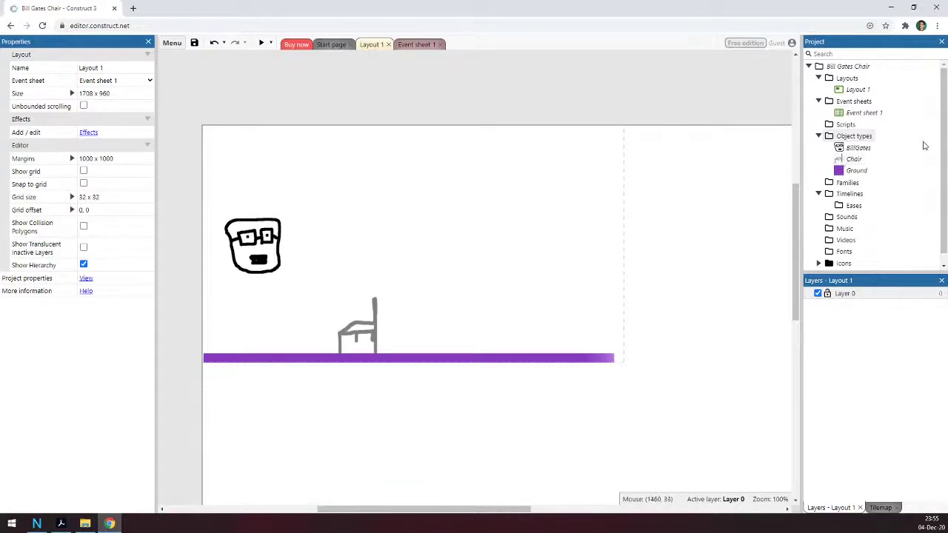
Step: Place a second instance of the existing Chair object type on Ground near its far end, and check the collision event in Event sheet 1
{"action": "left_click_drag", "start_coordinate": [859, 160], "coordinate": [519, 340]}
{"action": "left_click", "coordinate": [504, 256]}
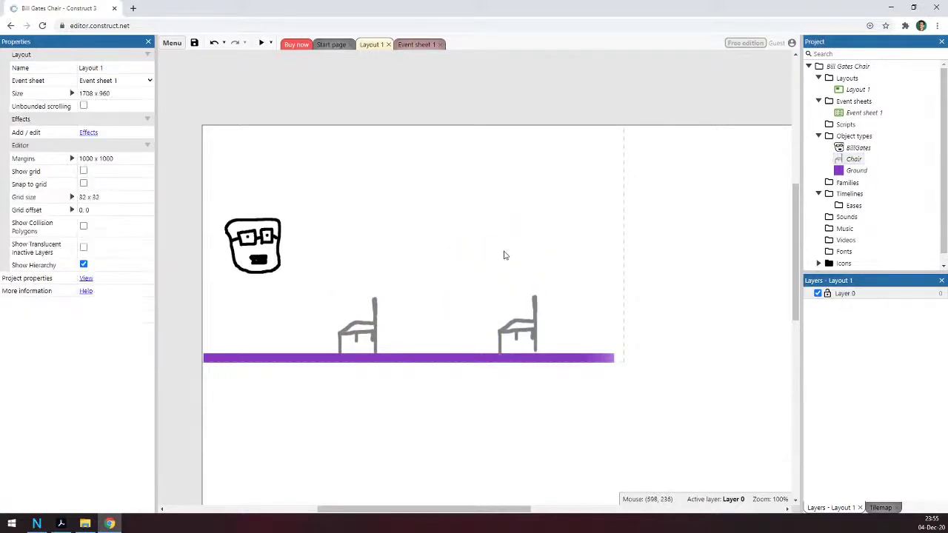
{"action": "left_click", "coordinate": [413, 45]}
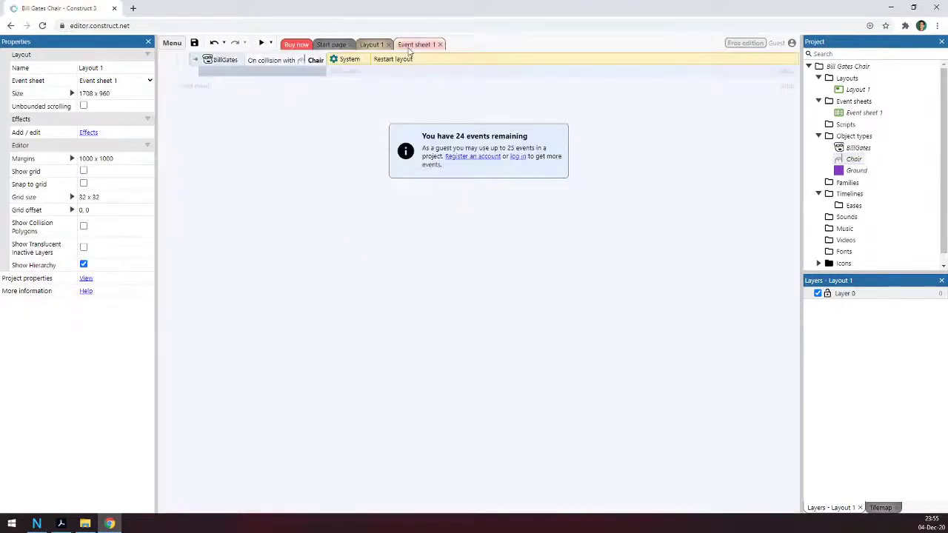
{"action": "left_click", "coordinate": [372, 46]}
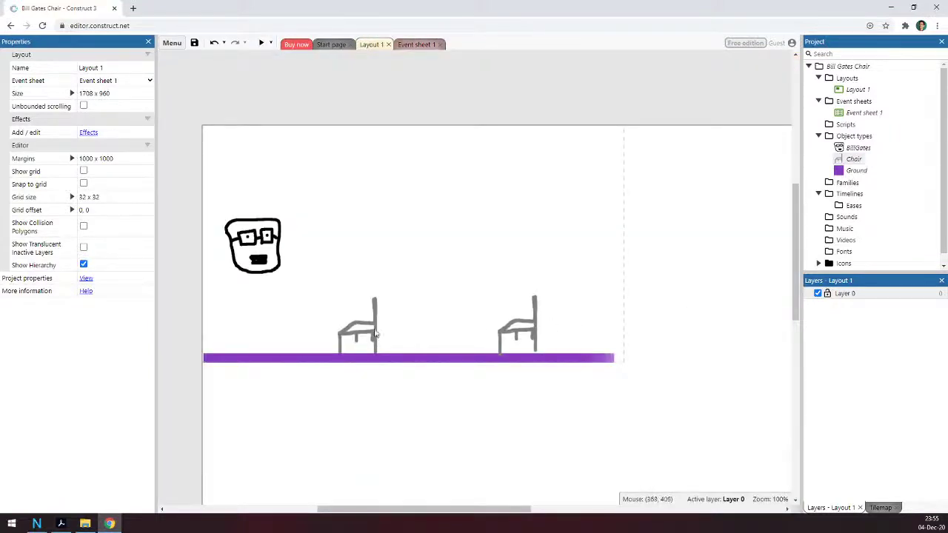
Step: Nudge the first Chair slightly on Ground, and move the second Chair to about 697, 421 with a size of about 80 x 113
{"action": "mouse_move", "coordinate": [374, 334]}
{"action": "left_mouse_down"}
{"action": "mouse_move", "coordinate": [454, 337]}
{"action": "mouse_move", "coordinate": [375, 337]}
{"action": "left_mouse_up"}
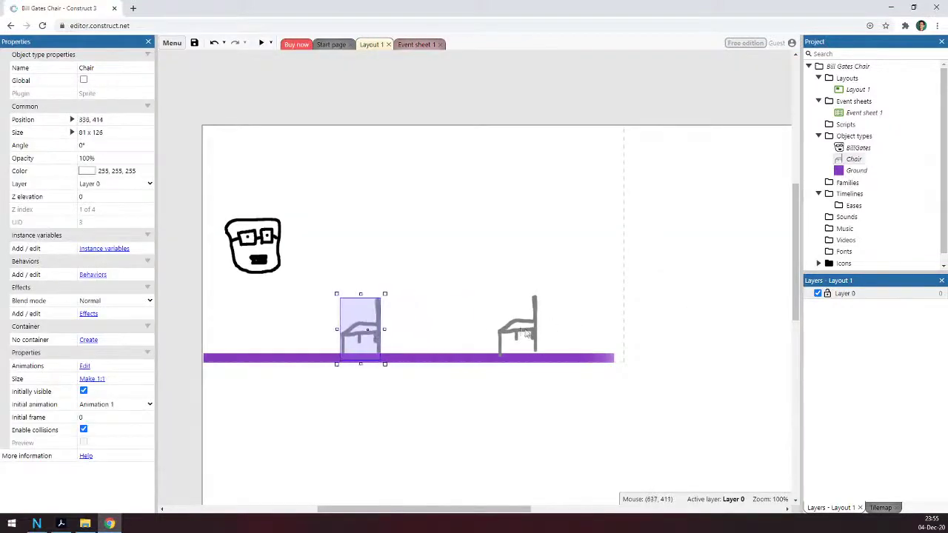
{"action": "left_click_drag", "start_coordinate": [526, 333], "coordinate": [546, 335]}
{"action": "mouse_move", "coordinate": [515, 294]}
{"action": "left_mouse_down"}
{"action": "mouse_move", "coordinate": [546, 318]}
{"action": "mouse_move", "coordinate": [542, 326]}
{"action": "mouse_move", "coordinate": [512, 296]}
{"action": "left_mouse_up"}
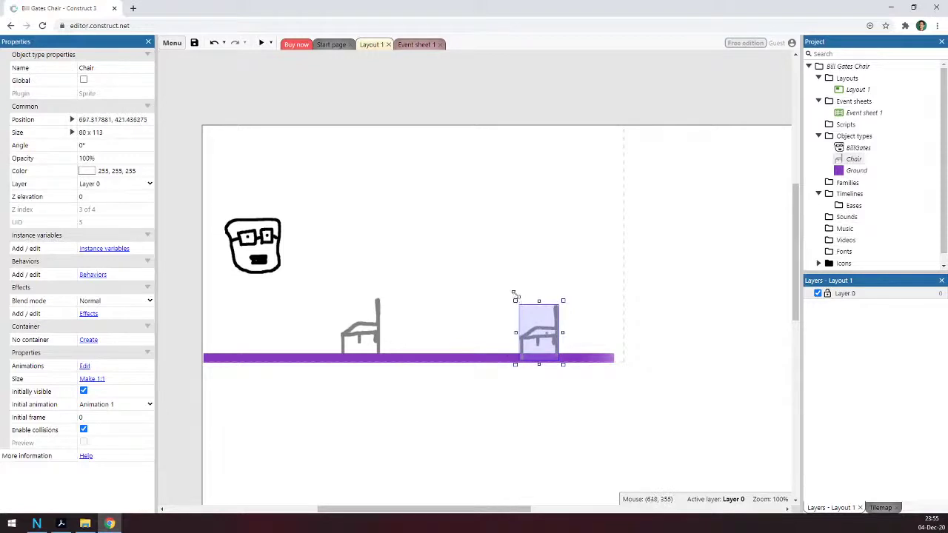
{"action": "left_click", "coordinate": [388, 83]}
{"action": "left_click", "coordinate": [412, 44]}
{"action": "left_click", "coordinate": [371, 44]}
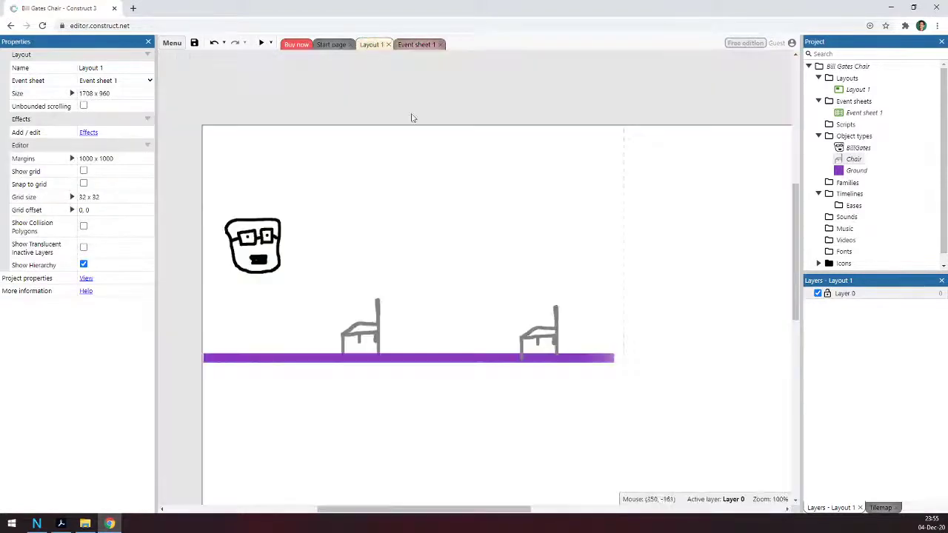
Step: Narrow the second Chair to about 67 x 113, and shift the Chairs along Ground to about 381, 415 and 659, 421
{"action": "left_click", "coordinate": [549, 336]}
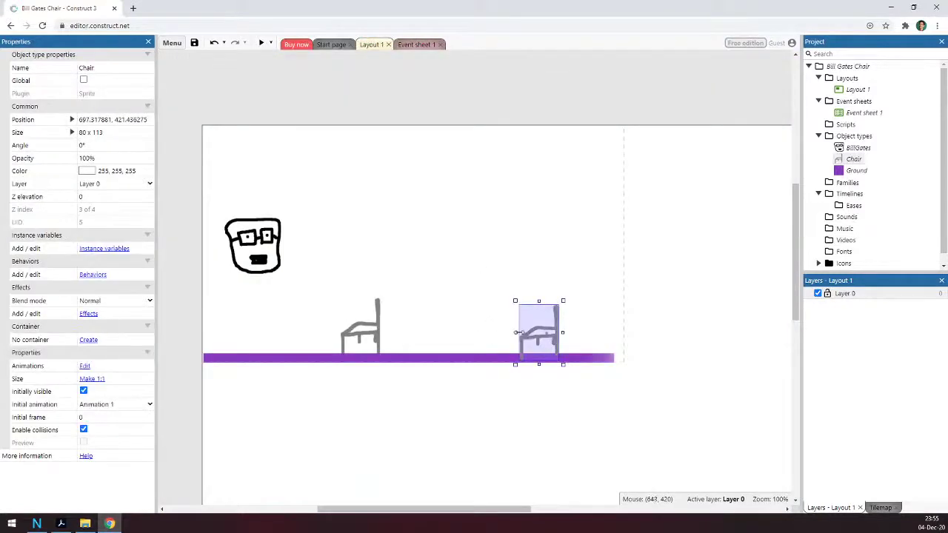
{"action": "left_click_drag", "start_coordinate": [516, 333], "coordinate": [497, 333]}
{"action": "left_click", "coordinate": [499, 331]}
{"action": "left_click", "coordinate": [540, 331]}
{"action": "left_click", "coordinate": [385, 278]}
{"action": "left_click", "coordinate": [362, 319]}
{"action": "left_click_drag", "start_coordinate": [362, 320], "coordinate": [387, 324]}
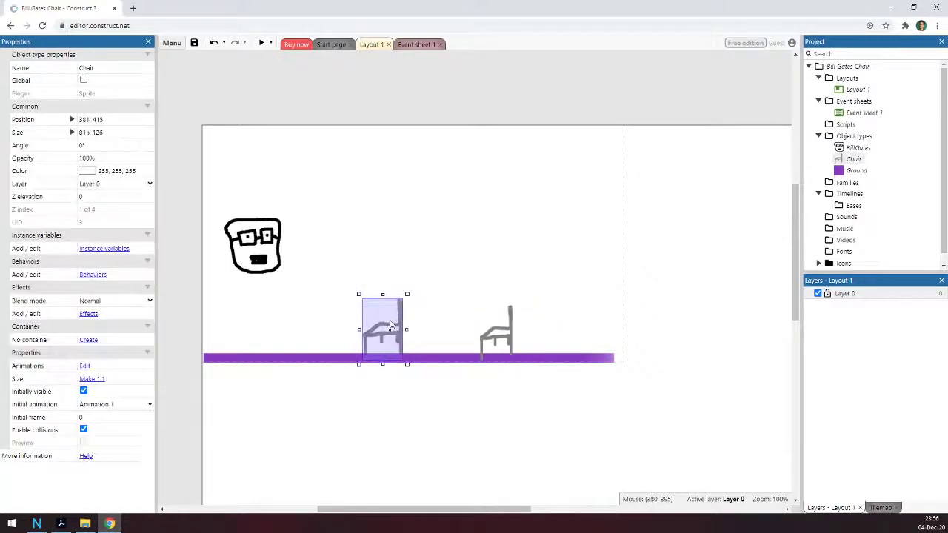
{"action": "left_click", "coordinate": [432, 269]}
{"action": "left_click_drag", "start_coordinate": [503, 339], "coordinate": [528, 340]}
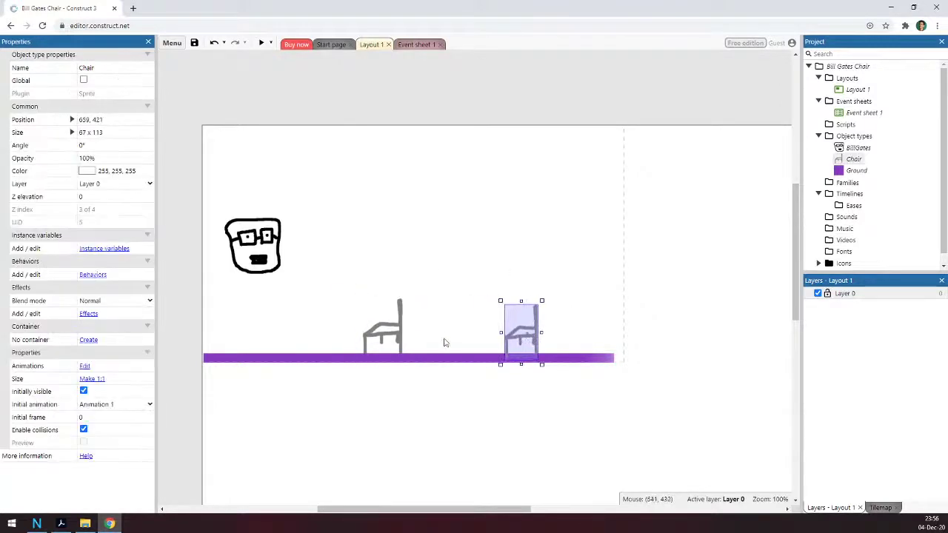
Step: Move both Chairs farther from BillGates on Ground, the first to about 469, 413 and the second to about 769, 413
{"action": "left_click", "coordinate": [406, 339]}
{"action": "left_click_drag", "start_coordinate": [420, 339], "coordinate": [452, 342]}
{"action": "left_click_drag", "start_coordinate": [520, 341], "coordinate": [561, 340]}
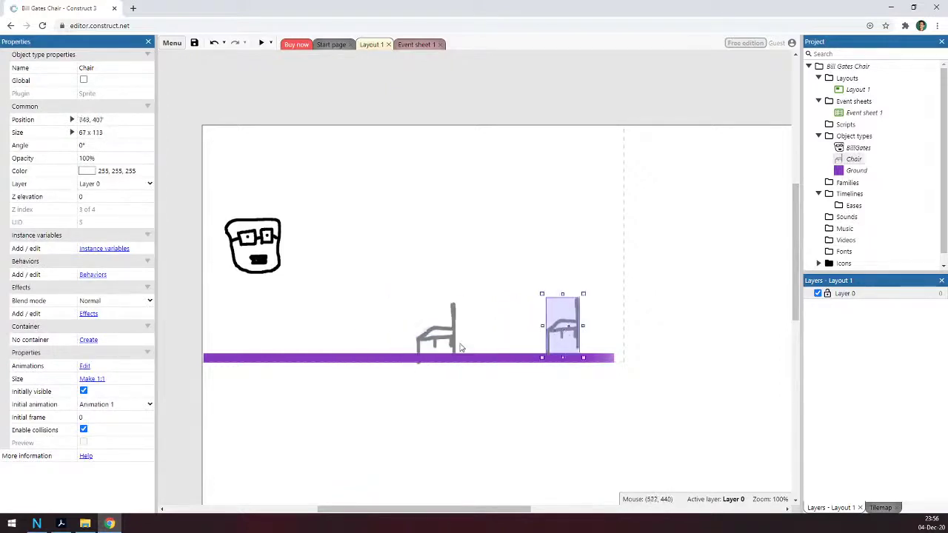
{"action": "left_click", "coordinate": [563, 245]}
{"action": "mouse_move", "coordinate": [437, 337]}
{"action": "left_mouse_down"}
{"action": "mouse_move", "coordinate": [471, 333]}
{"action": "mouse_move", "coordinate": [428, 333]}
{"action": "left_mouse_up"}
{"action": "left_click", "coordinate": [689, 214]}
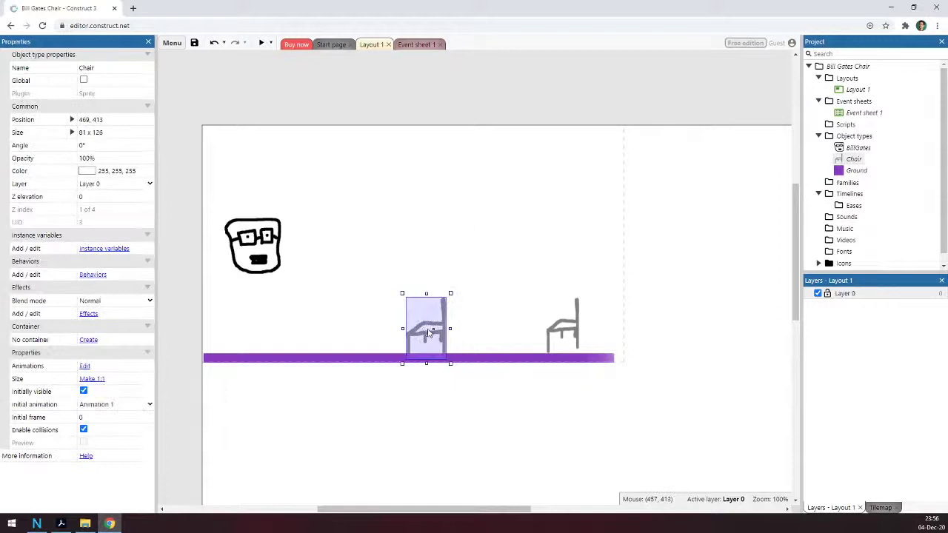
{"action": "left_click", "coordinate": [595, 335]}
{"action": "left_click_drag", "start_coordinate": [575, 337], "coordinate": [587, 339]}
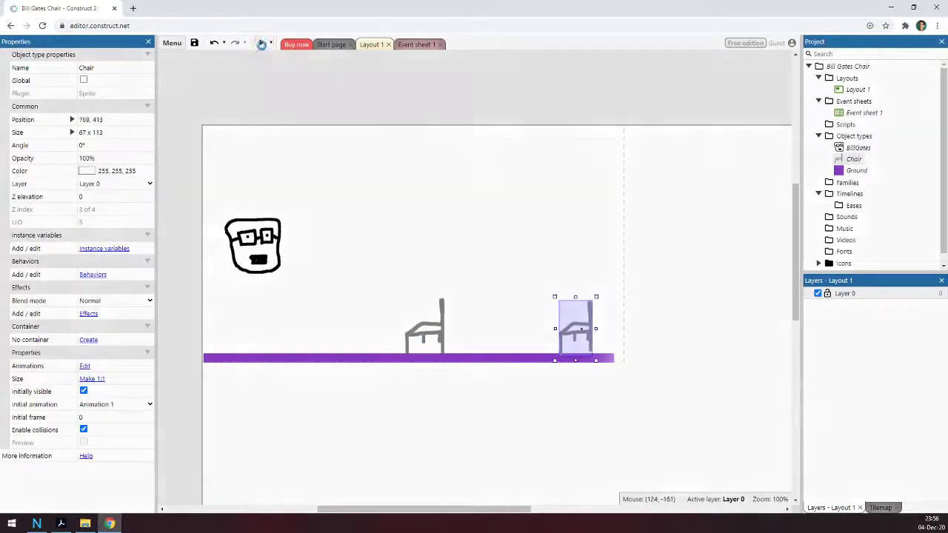
Step: Preview the layout, move BillGates back and forth in front of the first Chair, and close the preview
{"action": "left_click", "coordinate": [261, 43]}
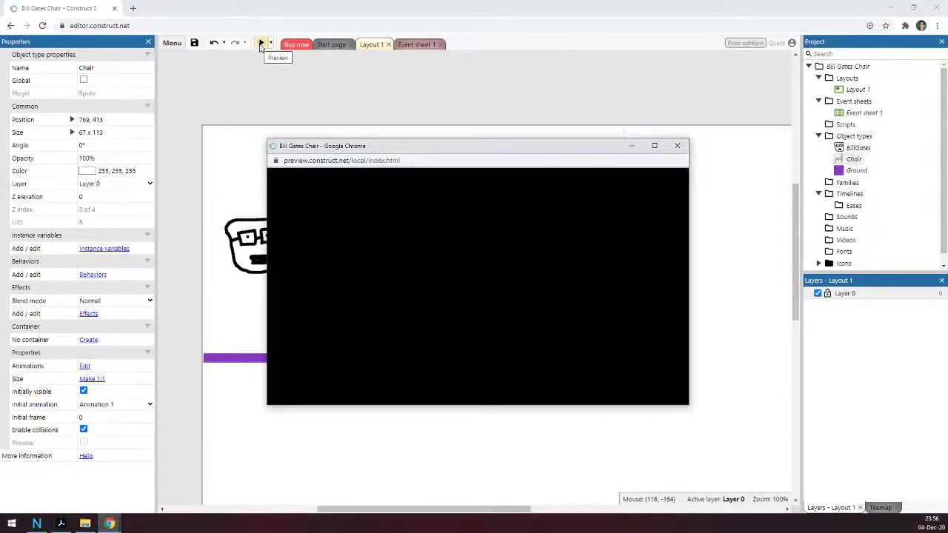
{"action": "key", "text": "Right"}
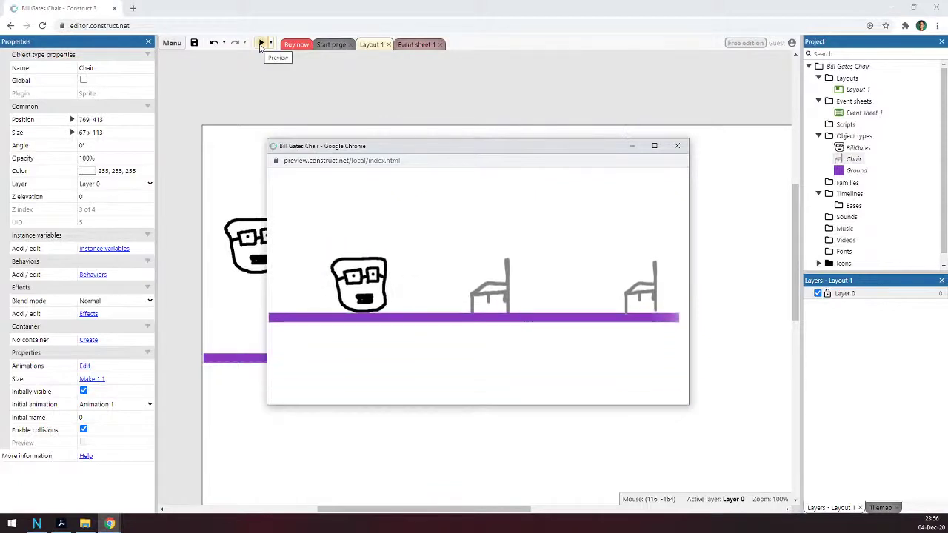
{"action": "key", "text": "Left"}
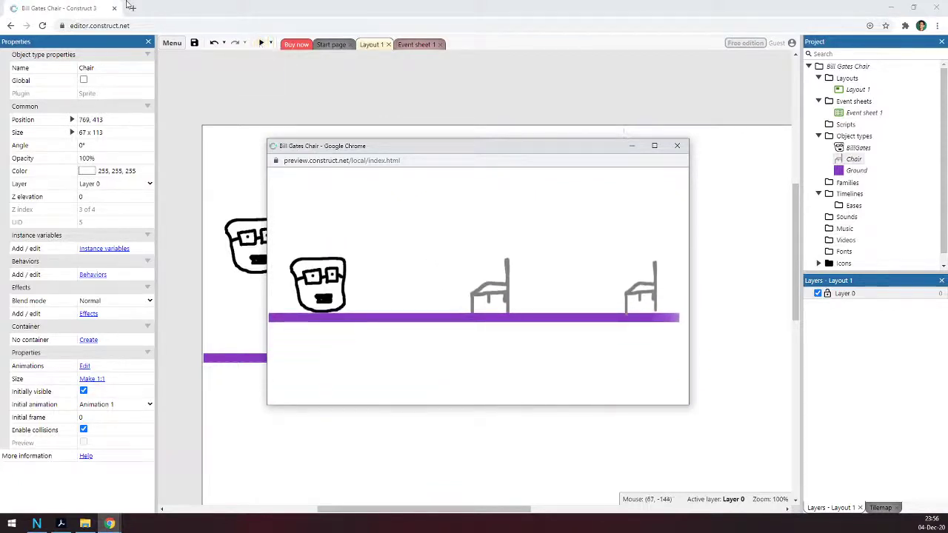
{"action": "left_click", "coordinate": [677, 145]}
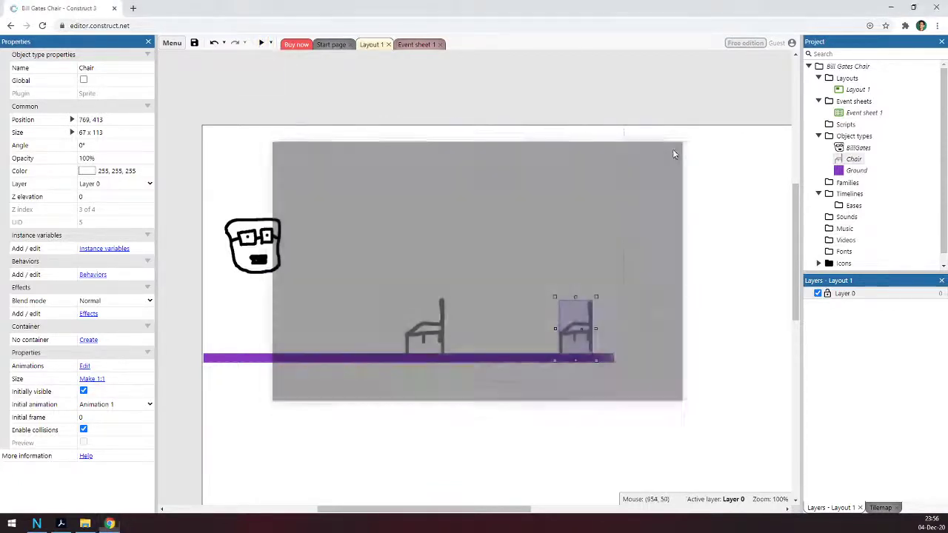
Step: Place a second, smaller instance of BillGates, about 47 x 41, at about 237, 390 between the large BillGates and the first Chair
{"action": "left_click", "coordinate": [617, 255]}
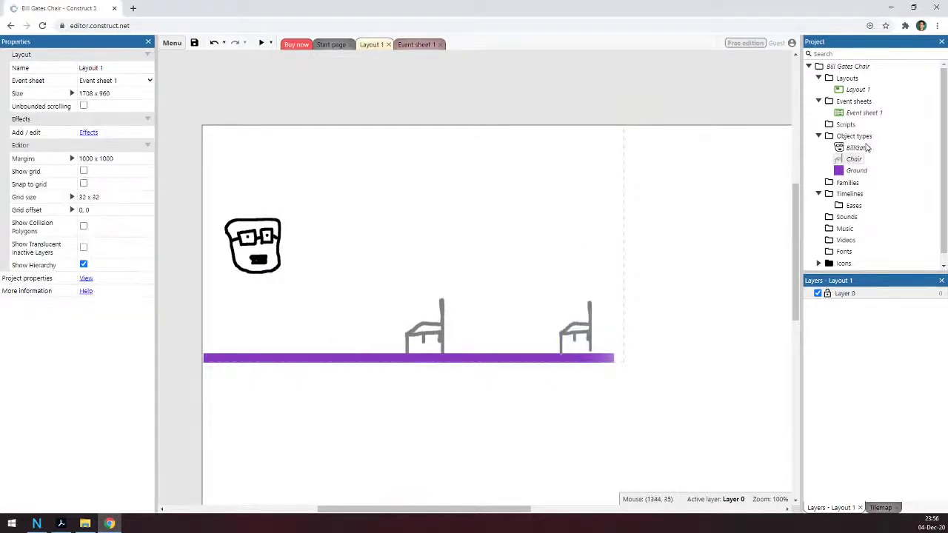
{"action": "left_click_drag", "start_coordinate": [867, 148], "coordinate": [342, 309]}
{"action": "left_click_drag", "start_coordinate": [352, 267], "coordinate": [323, 317]}
Step: Preview the layout to test both BillGates instances moving and jumping together, and close the preview
{"action": "left_click", "coordinate": [261, 42]}
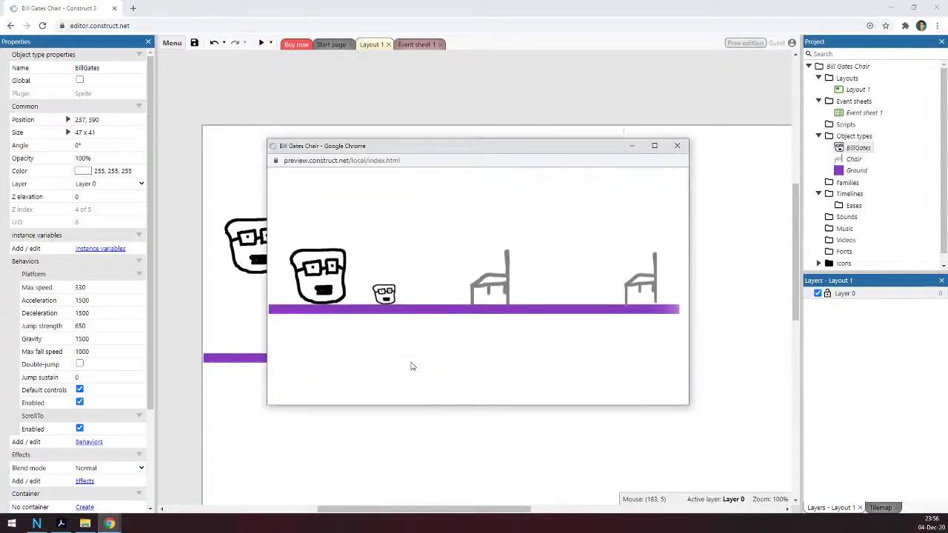
{"action": "key", "text": "Right"}
{"action": "key", "text": "Up"}
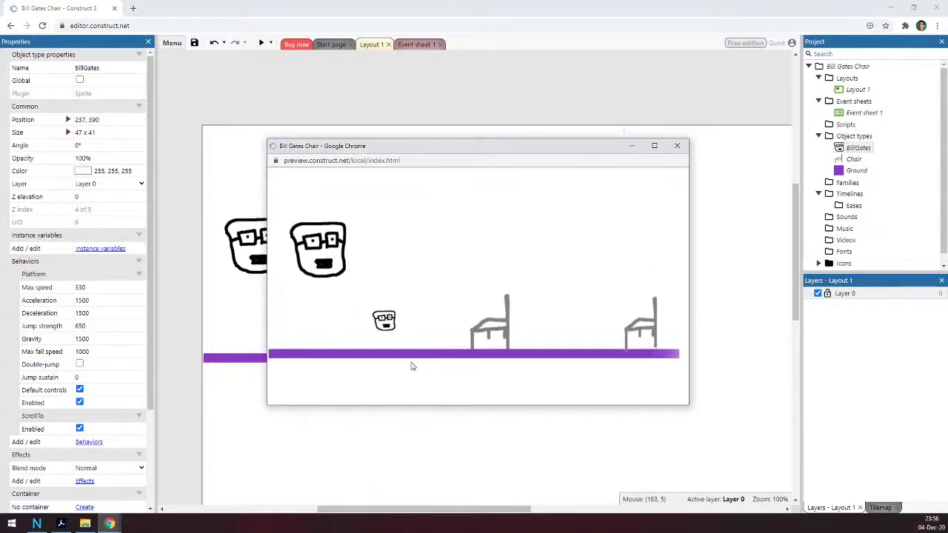
{"action": "key", "text": "Left"}
{"action": "key", "text": "Up"}
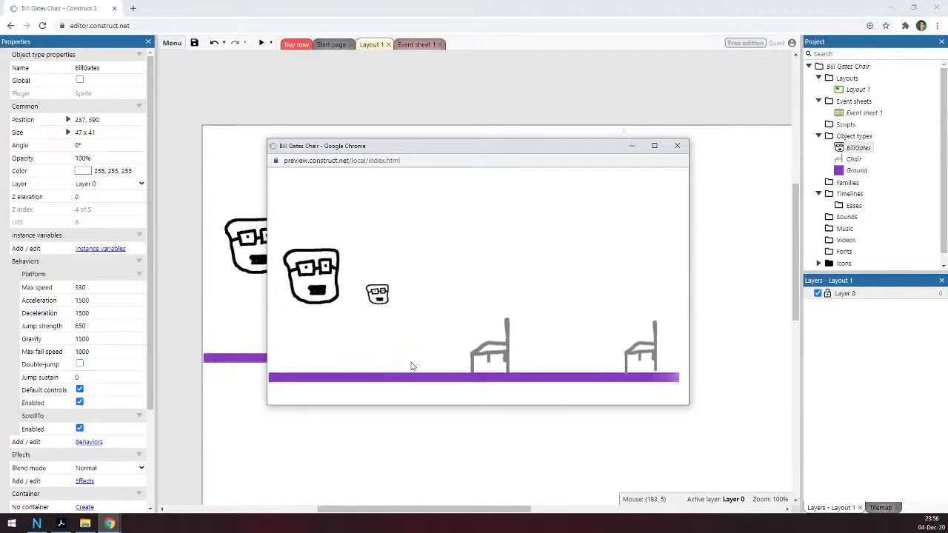
{"action": "key", "text": "Right"}
{"action": "key", "text": "Left"}
{"action": "key", "text": "Up"}
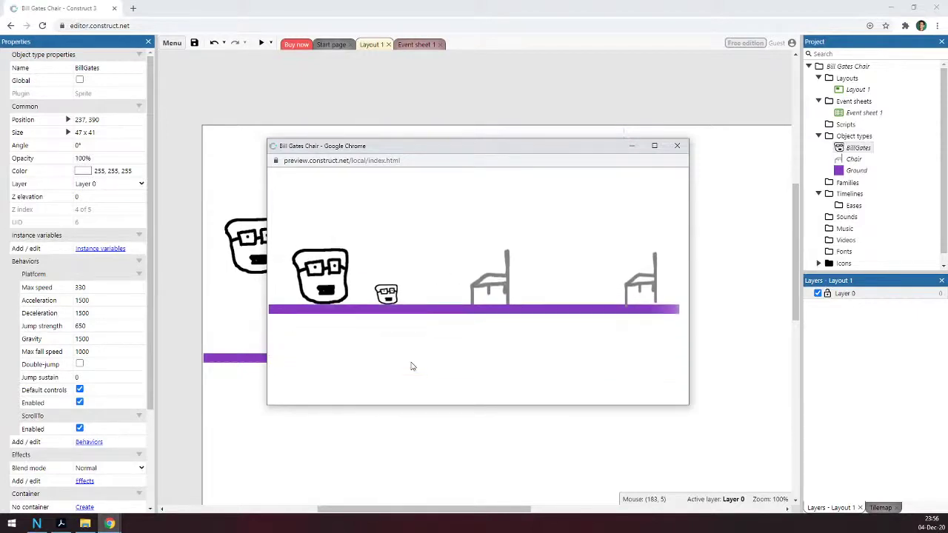
{"action": "key", "text": "Right"}
{"action": "key", "text": "Up"}
{"action": "key", "text": "Left"}
{"action": "key", "text": "Right"}
{"action": "key", "text": "Up"}
{"action": "key", "text": "Left"}
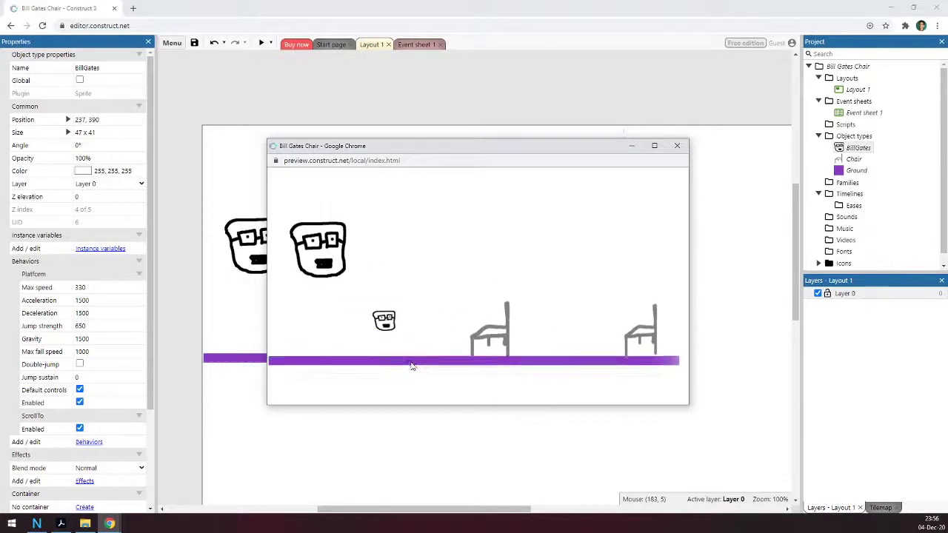
{"action": "key", "text": "Right"}
{"action": "key", "text": "Up"}
{"action": "key", "text": "Left"}
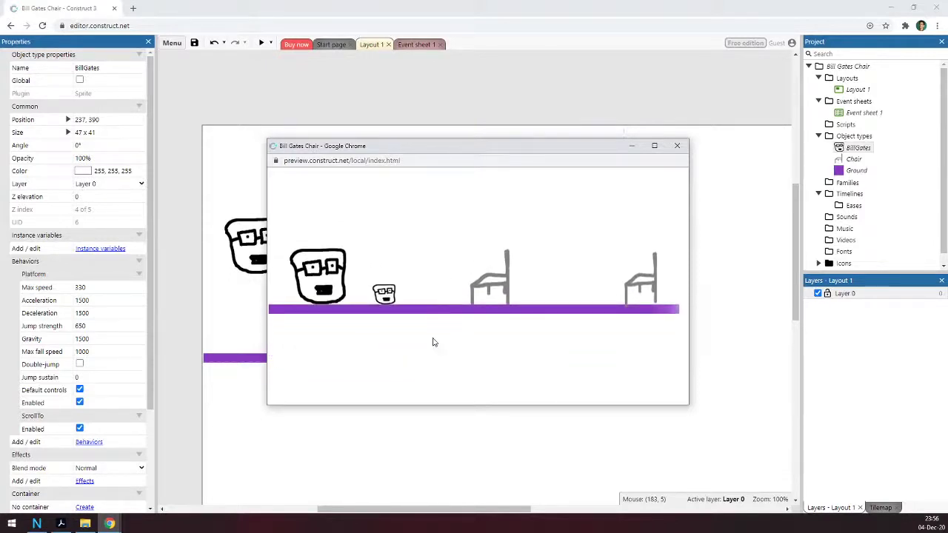
{"action": "left_click", "coordinate": [676, 148]}
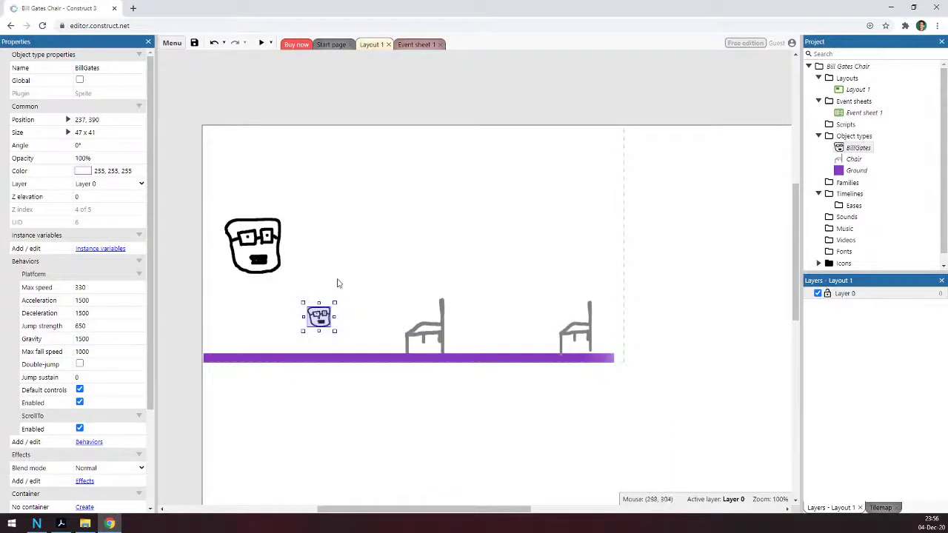
Step: Lift both Chairs off Ground into the upper part of the layout, the second one to about 692, 70
{"action": "left_click", "coordinate": [337, 283]}
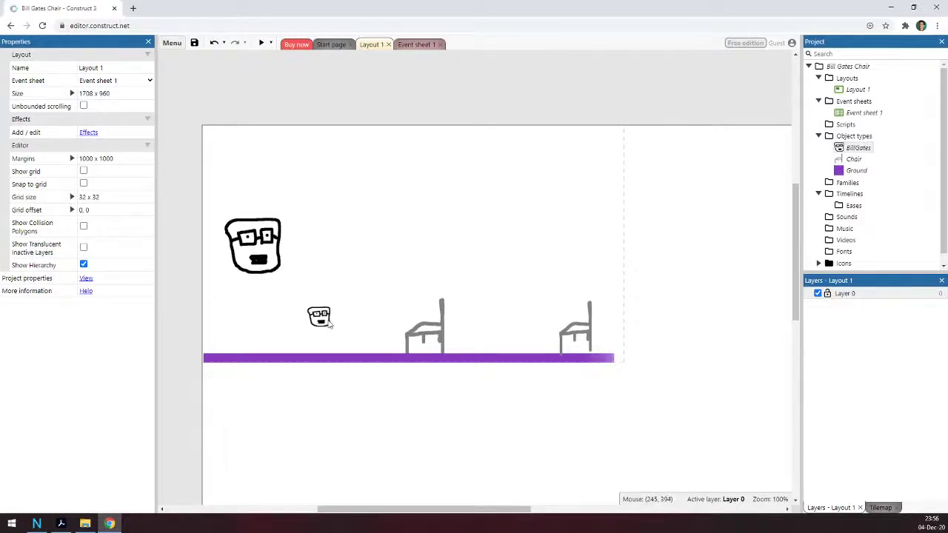
{"action": "left_click_drag", "start_coordinate": [439, 342], "coordinate": [446, 224]}
{"action": "left_click_drag", "start_coordinate": [570, 347], "coordinate": [529, 179]}
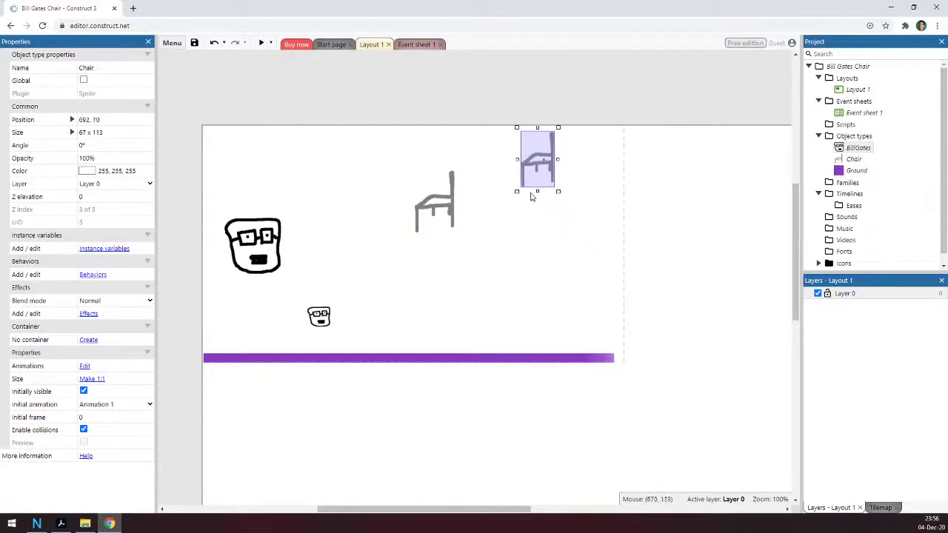
{"action": "left_click_drag", "start_coordinate": [454, 227], "coordinate": [435, 211]}
{"action": "left_click", "coordinate": [531, 241]}
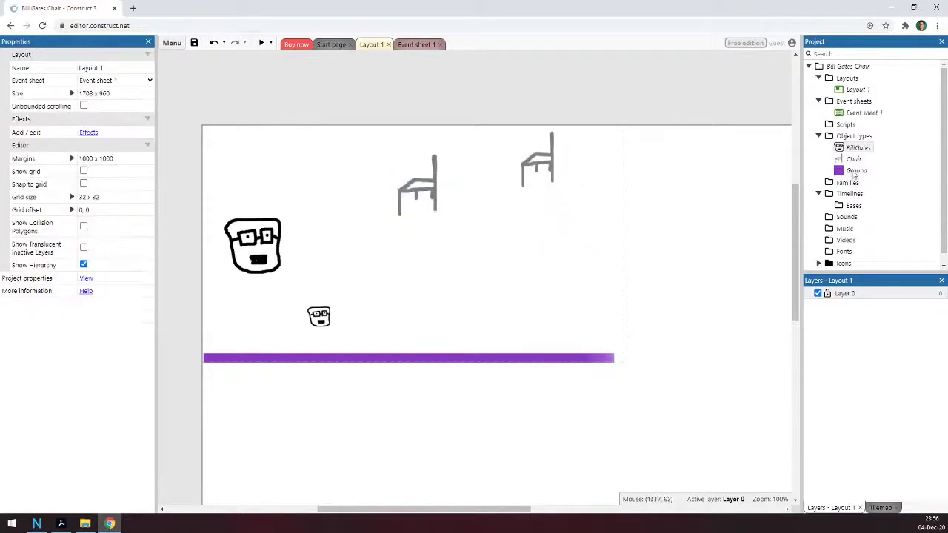
Step: Place a second Ground instance, shortened to about 523 x 19, on top of the existing Ground at about 611, 453
{"action": "left_click_drag", "start_coordinate": [856, 171], "coordinate": [474, 290]}
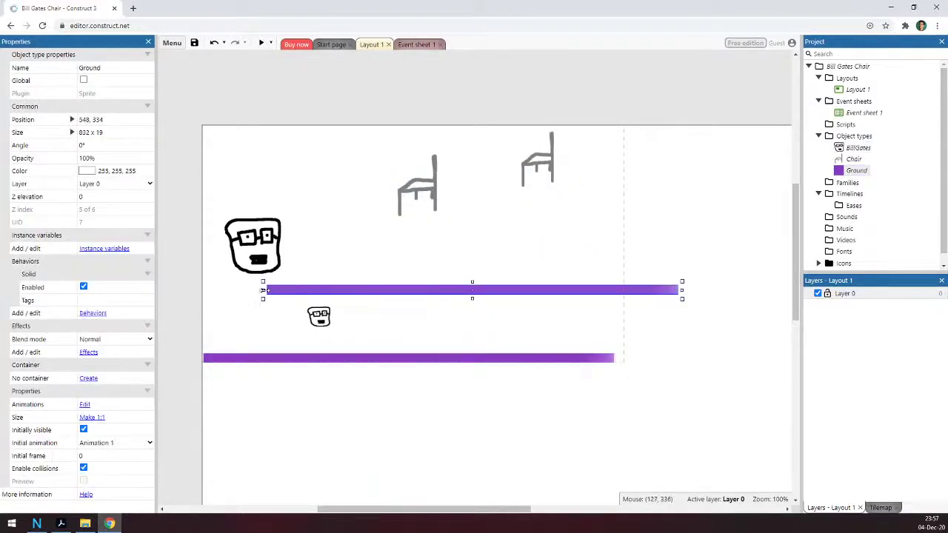
{"action": "left_click_drag", "start_coordinate": [264, 290], "coordinate": [396, 357]}
{"action": "left_click_drag", "start_coordinate": [395, 356], "coordinate": [395, 357]}
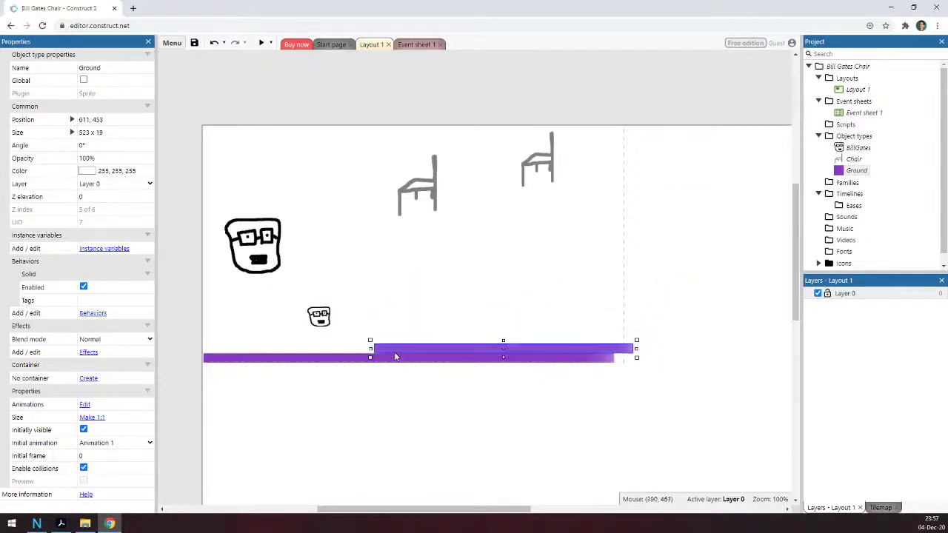
Step: Set both Chairs down on the raised Ground piece, the first at about 489, 383 and the second near its far end
{"action": "left_click", "coordinate": [409, 242]}
{"action": "left_click_drag", "start_coordinate": [420, 200], "coordinate": [438, 329]}
{"action": "left_click_drag", "start_coordinate": [549, 175], "coordinate": [592, 332]}
{"action": "left_click", "coordinate": [437, 166]}
Step: Preview the layout to test both BillGates instances moving and jumping against the raised Ground piece, and close the preview
{"action": "left_click", "coordinate": [260, 43]}
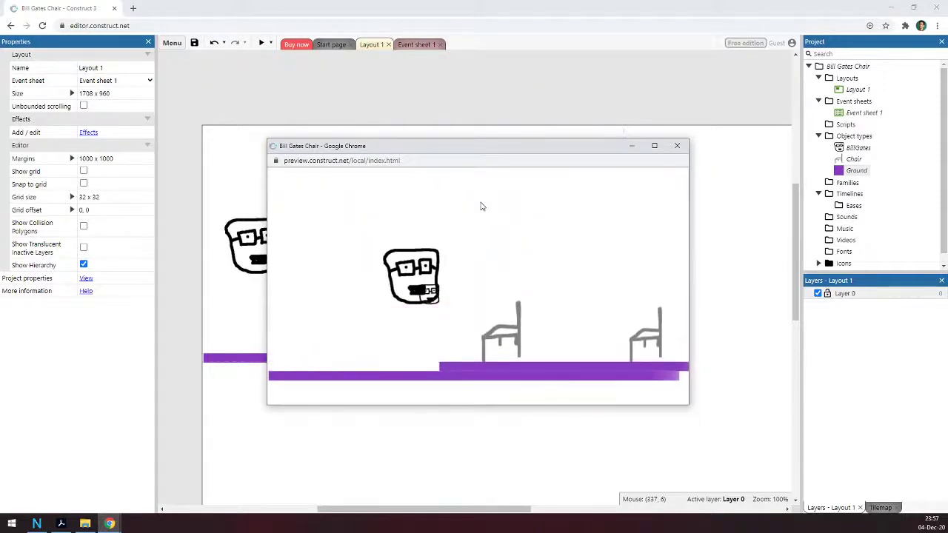
{"action": "key", "text": "Left"}
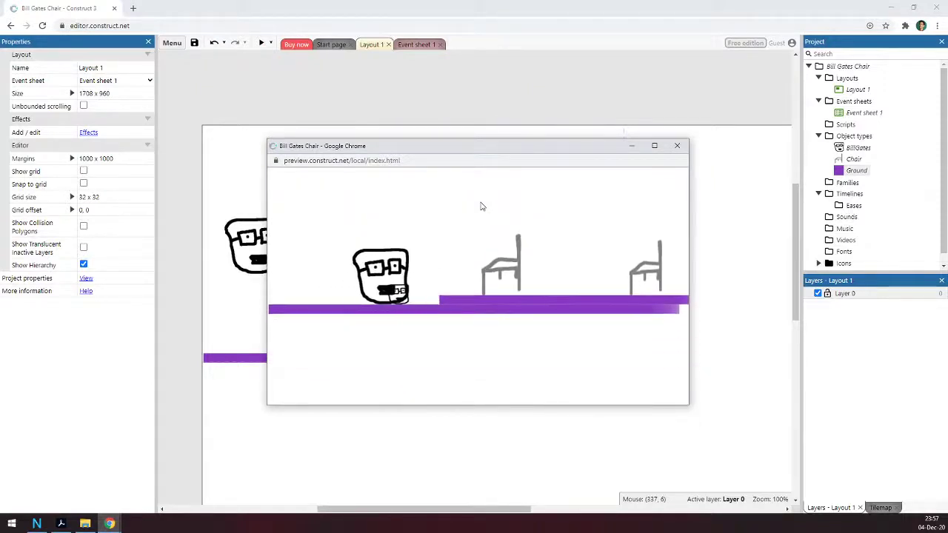
{"action": "key", "text": "Up"}
{"action": "key", "text": "Right"}
{"action": "key", "text": "Left"}
{"action": "key", "text": "Right"}
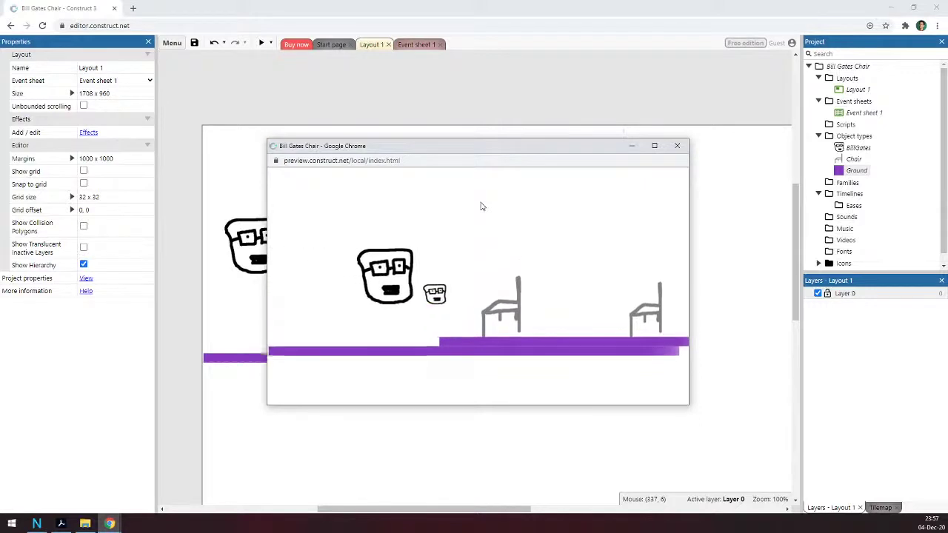
{"action": "key", "text": "Left"}
{"action": "key", "text": "Right"}
{"action": "key", "text": "Left"}
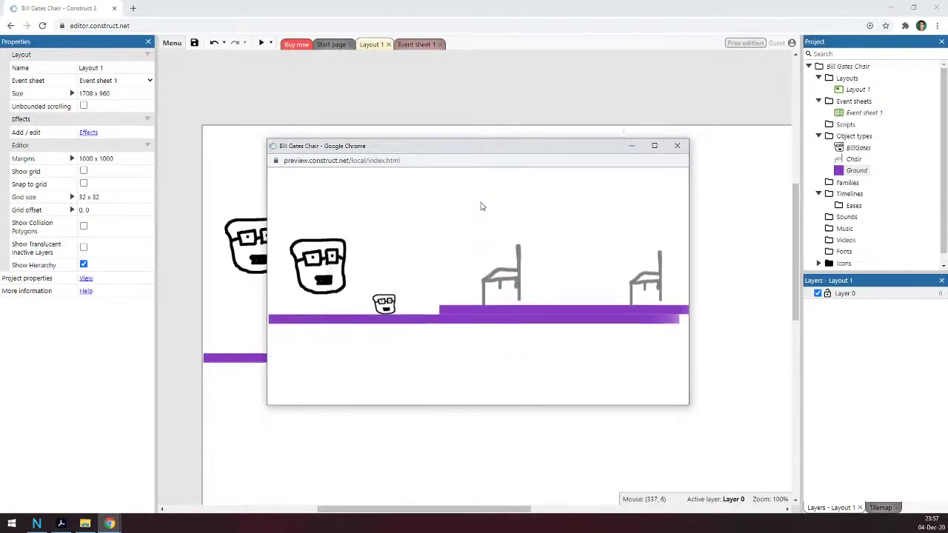
{"action": "key", "text": "Right"}
{"action": "key", "text": "Up"}
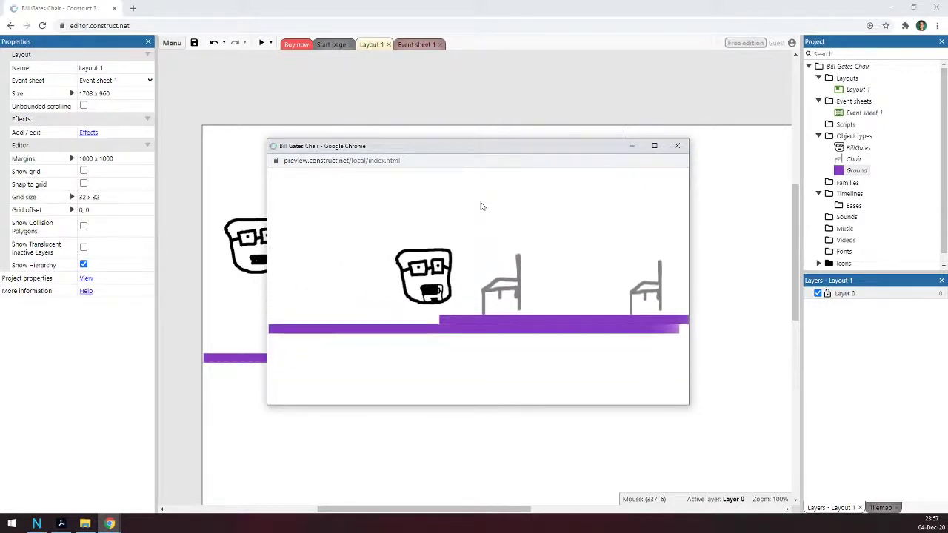
{"action": "key", "text": "Right"}
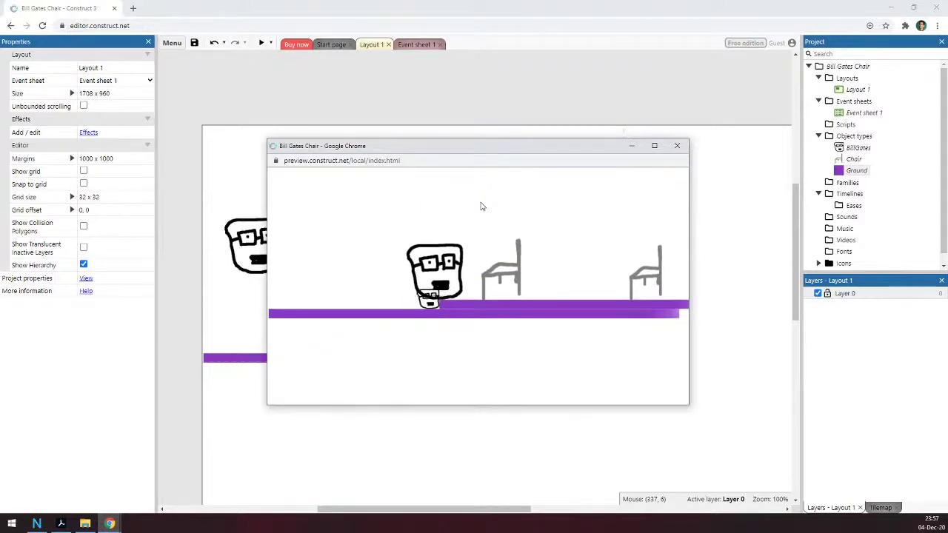
{"action": "key", "text": "Left"}
{"action": "key", "text": "Right"}
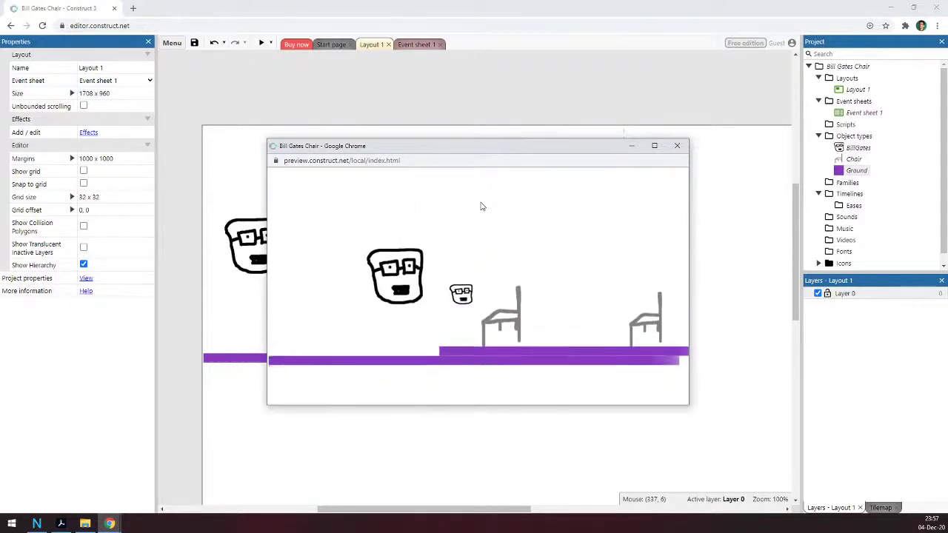
{"action": "left_click", "coordinate": [675, 148]}
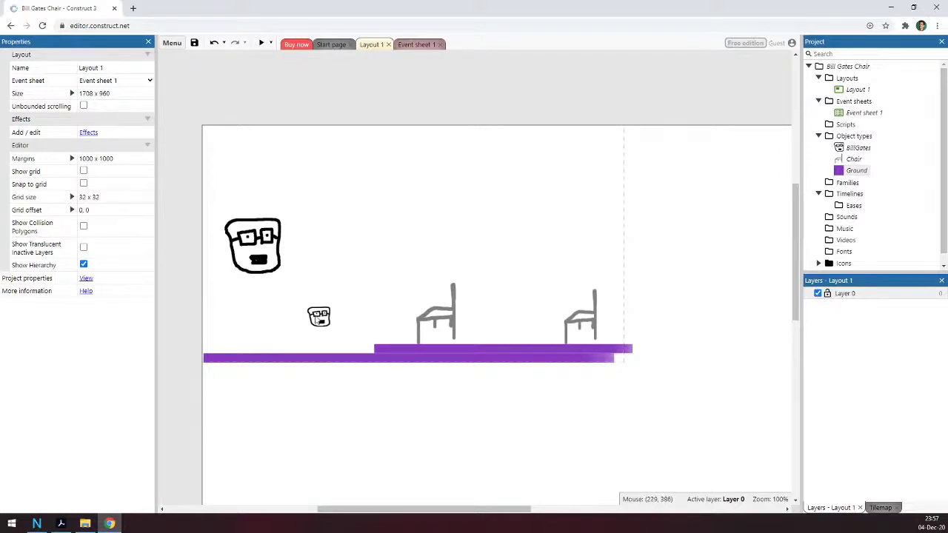
Step: Examine the properties and behaviors of the small BillGates instance and the first Chair
{"action": "left_click", "coordinate": [319, 317]}
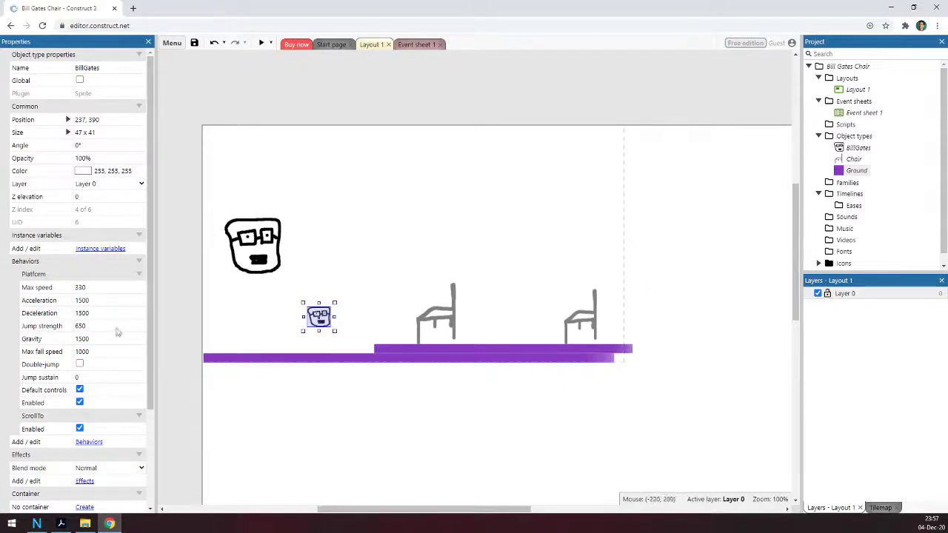
{"action": "left_click", "coordinate": [320, 283]}
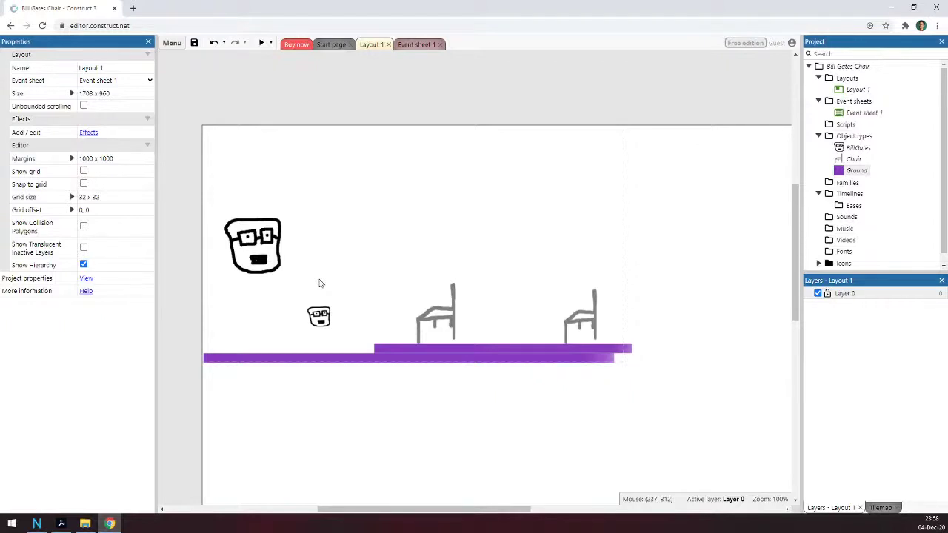
{"action": "left_click", "coordinate": [418, 328]}
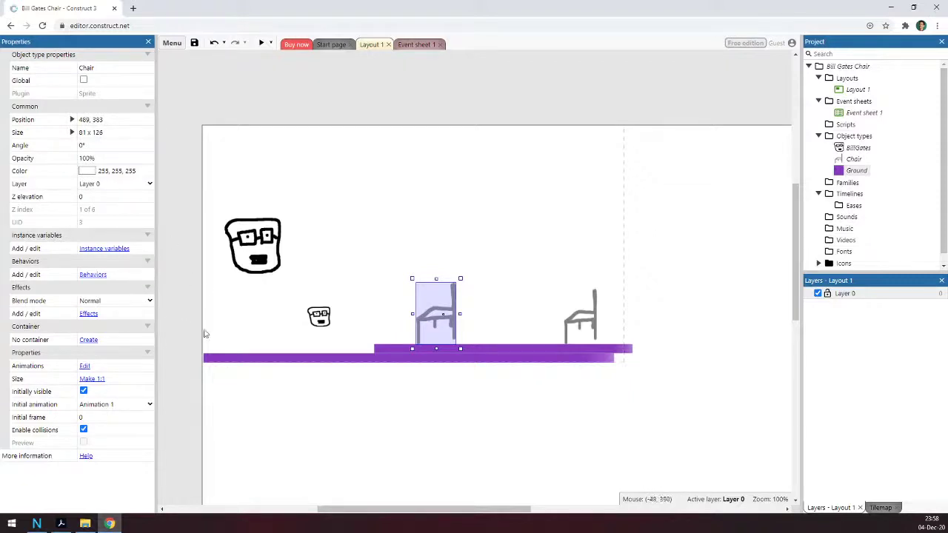
{"action": "left_click", "coordinate": [318, 321]}
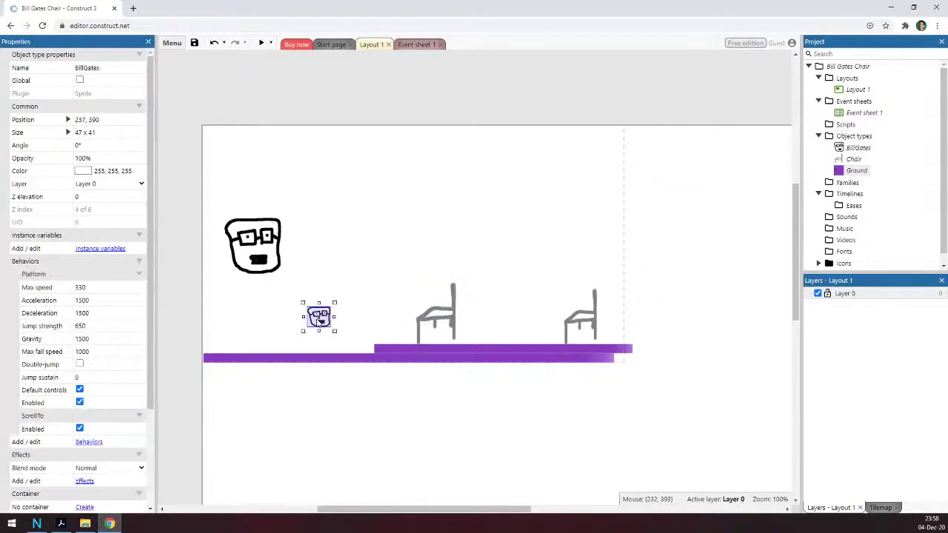
Step: Set the Platform jump strength of the small BillGates instance to 1000
{"action": "left_click", "coordinate": [87, 326]}
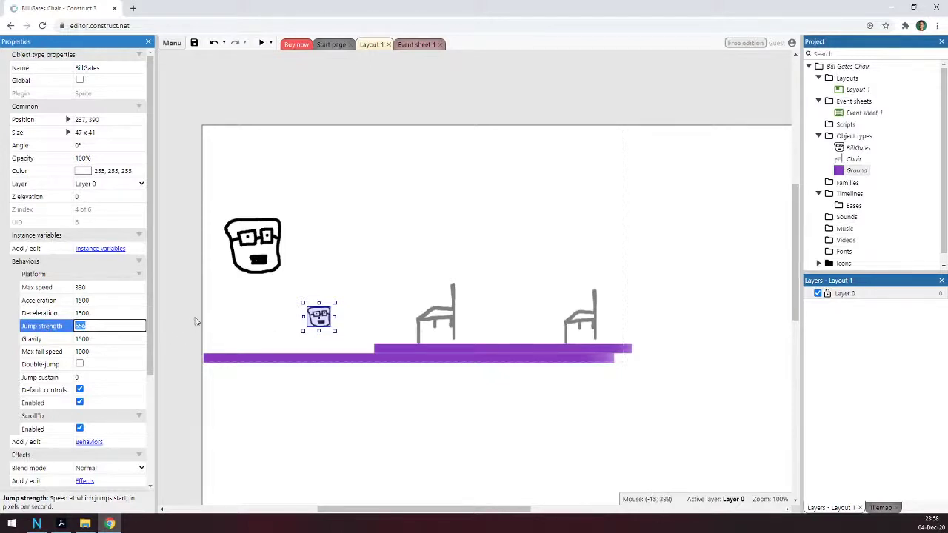
{"action": "key", "text": "Tab"}
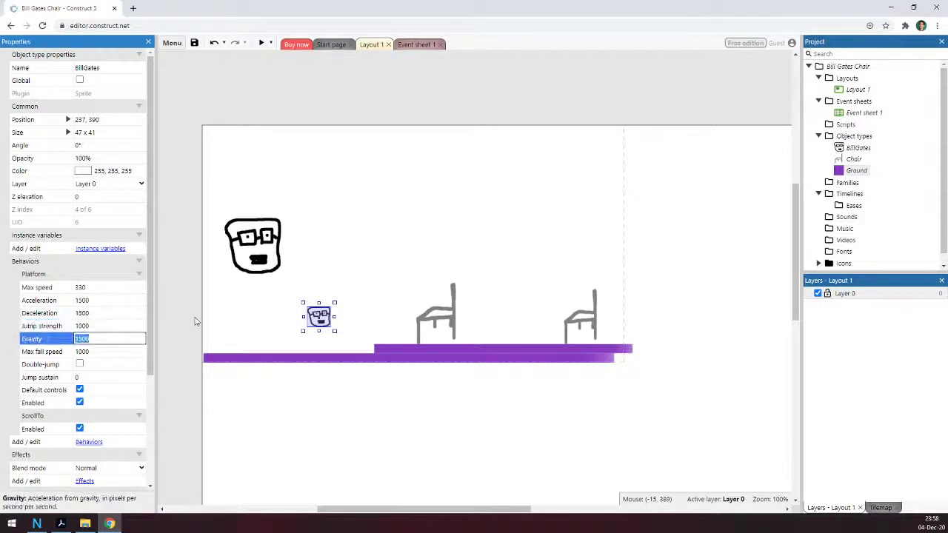
{"action": "left_click", "coordinate": [234, 315]}
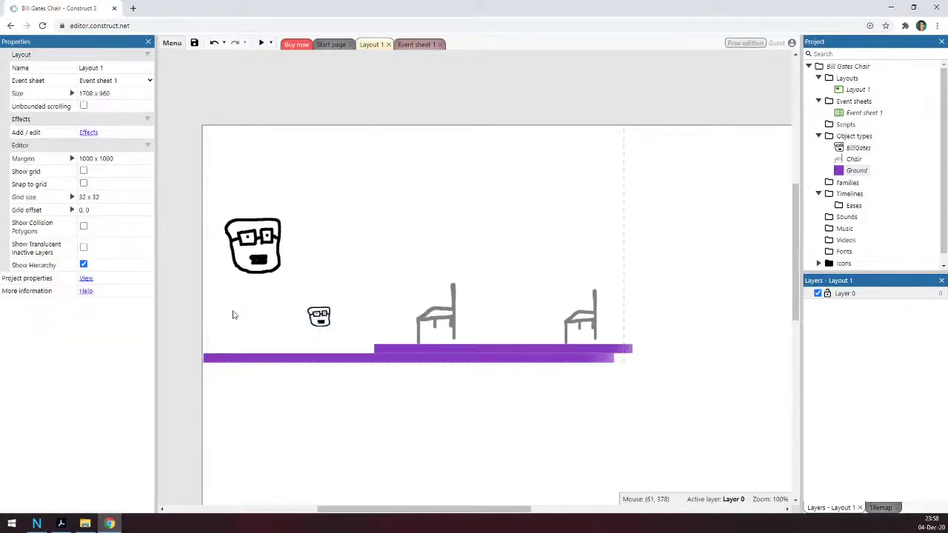
Step: Preview the layout to compare how the small and large BillGates instances jump and move around the raised Ground piece, and close the preview
{"action": "left_click", "coordinate": [261, 43]}
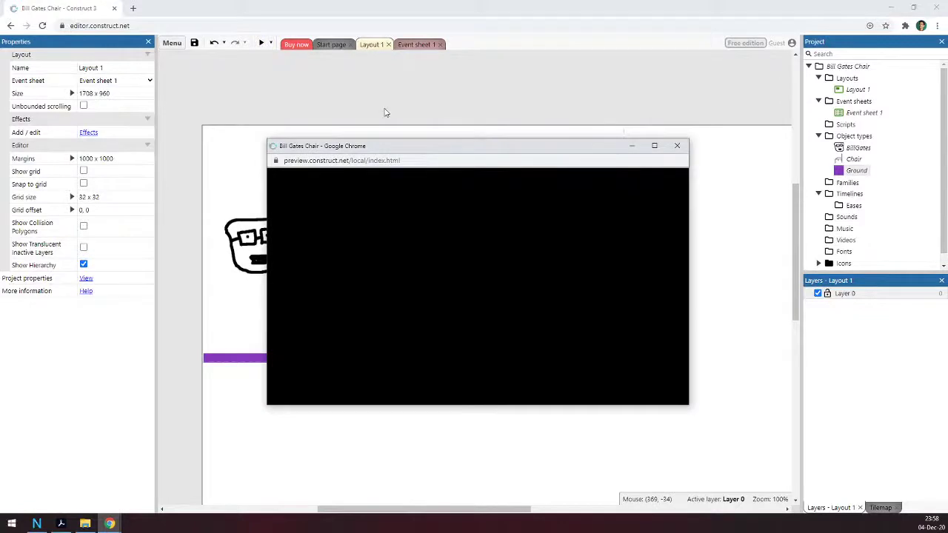
{"action": "key", "text": "Up"}
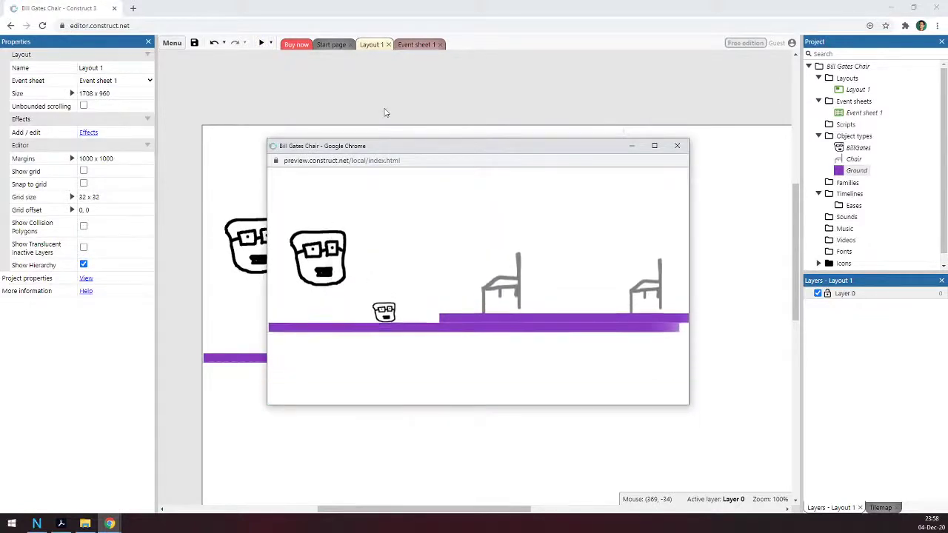
{"action": "key", "text": "Up"}
{"action": "key", "text": "Right"}
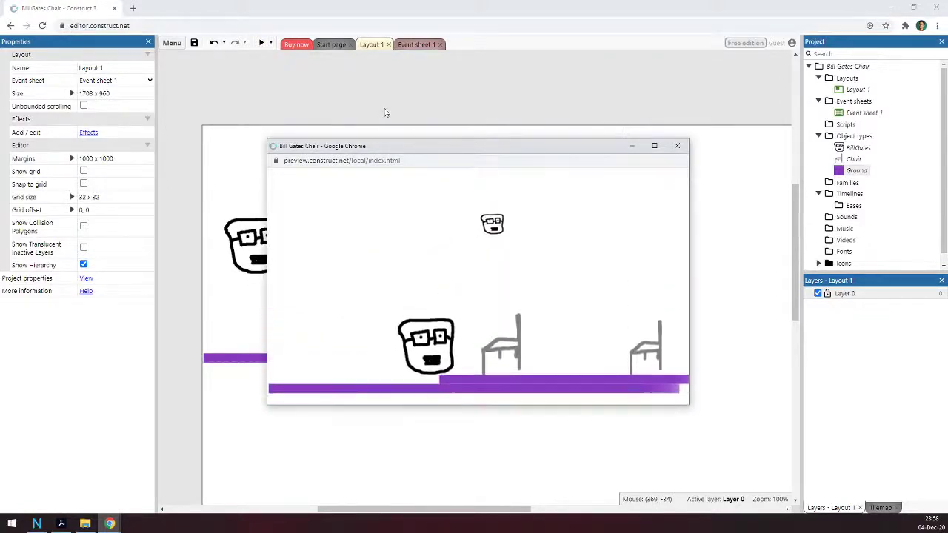
{"action": "key", "text": "Up"}
{"action": "key", "text": "Right"}
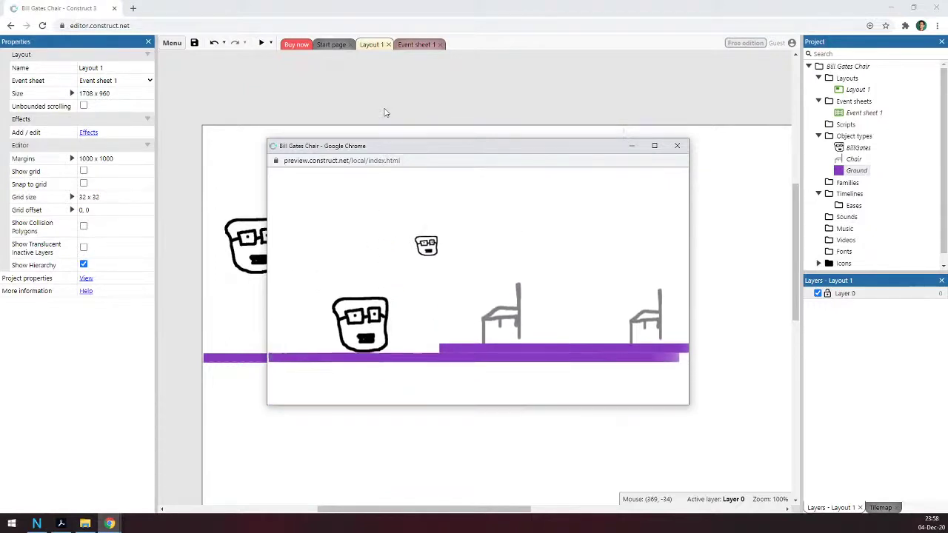
{"action": "key", "text": "Up"}
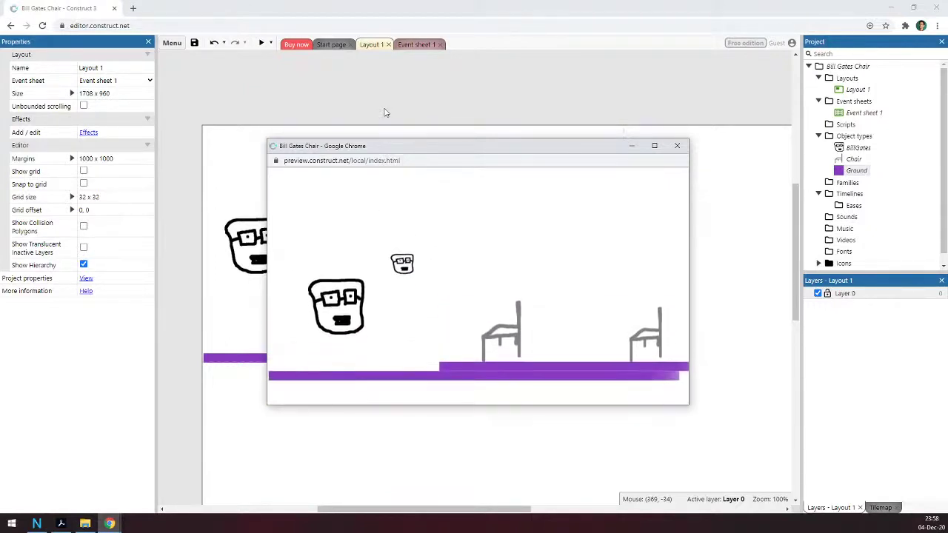
{"action": "key", "text": "Up"}
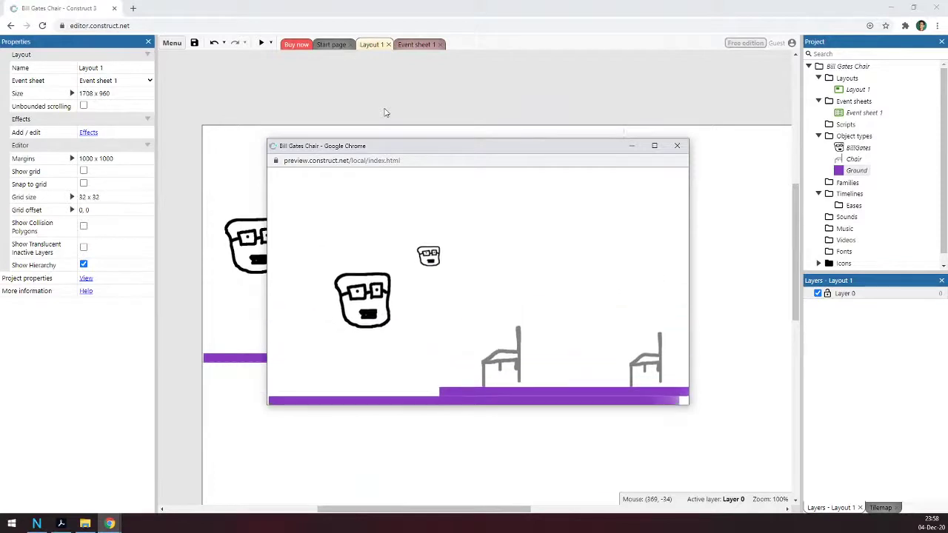
{"action": "key", "text": "Up"}
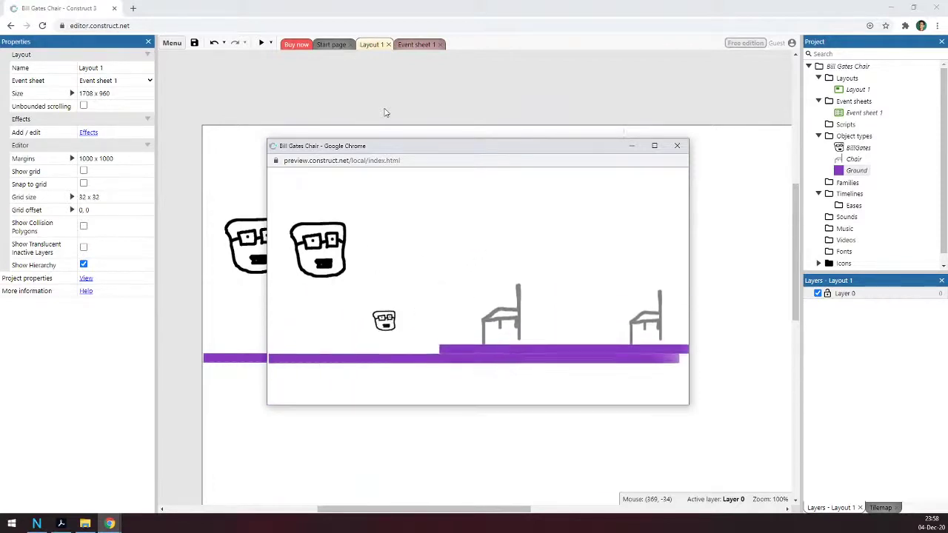
{"action": "key", "text": "Up"}
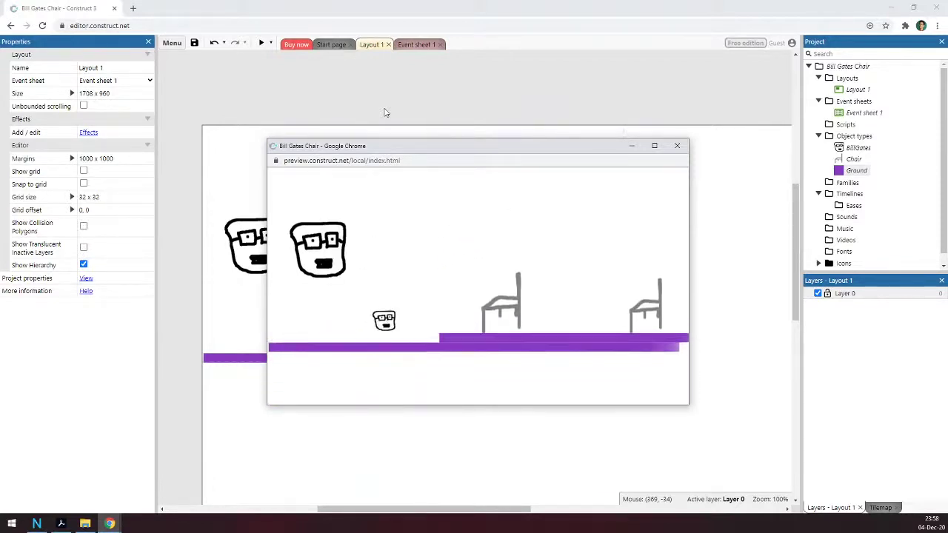
{"action": "key", "text": "Up"}
{"action": "key", "text": "Right"}
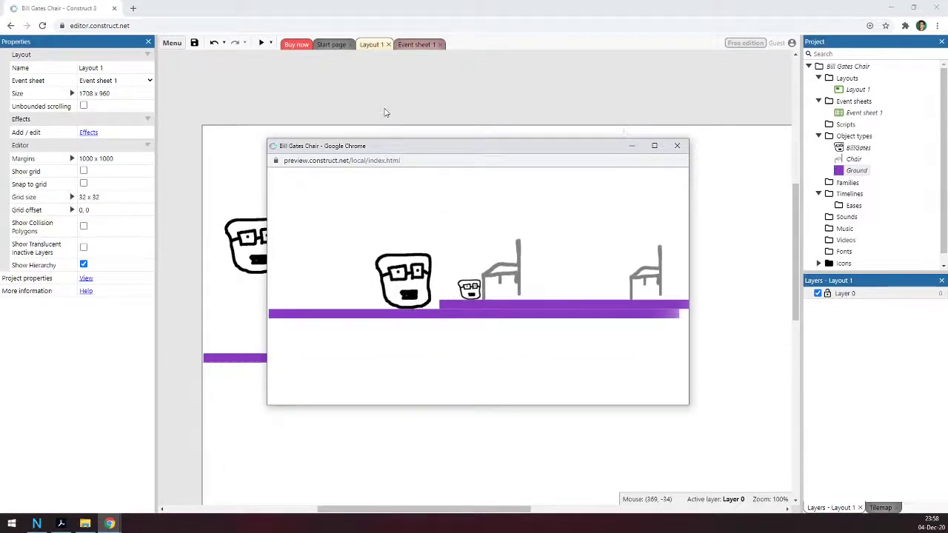
{"action": "key", "text": "Left"}
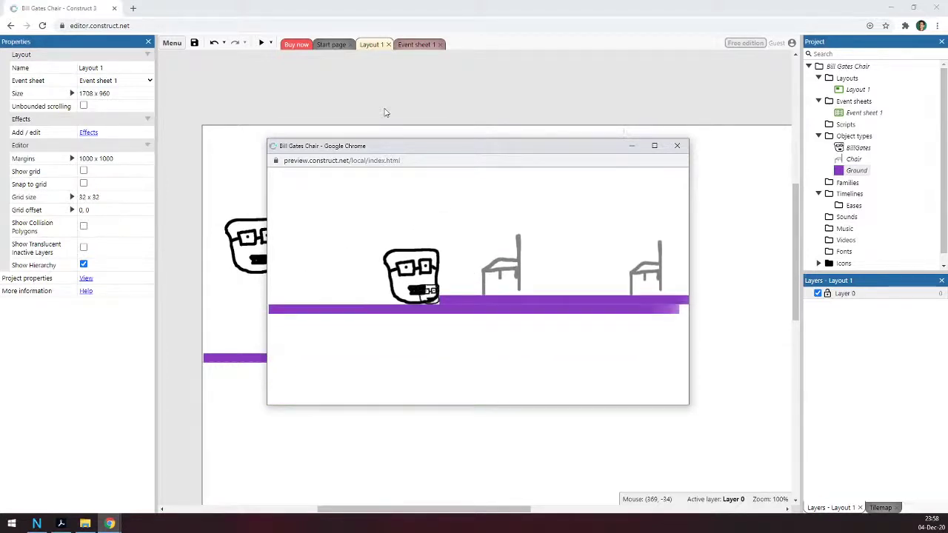
{"action": "key", "text": "Up"}
{"action": "key", "text": "Right"}
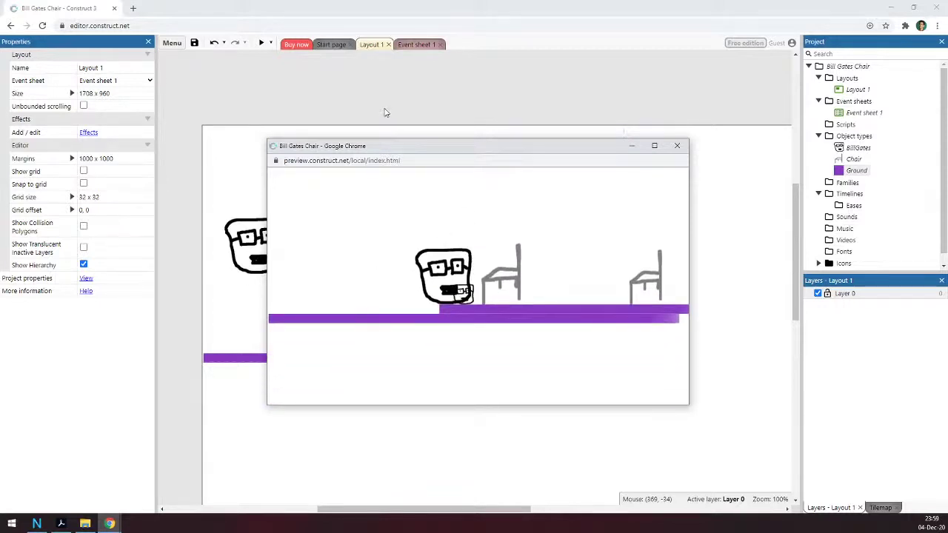
{"action": "key", "text": "Up"}
{"action": "key", "text": "Left"}
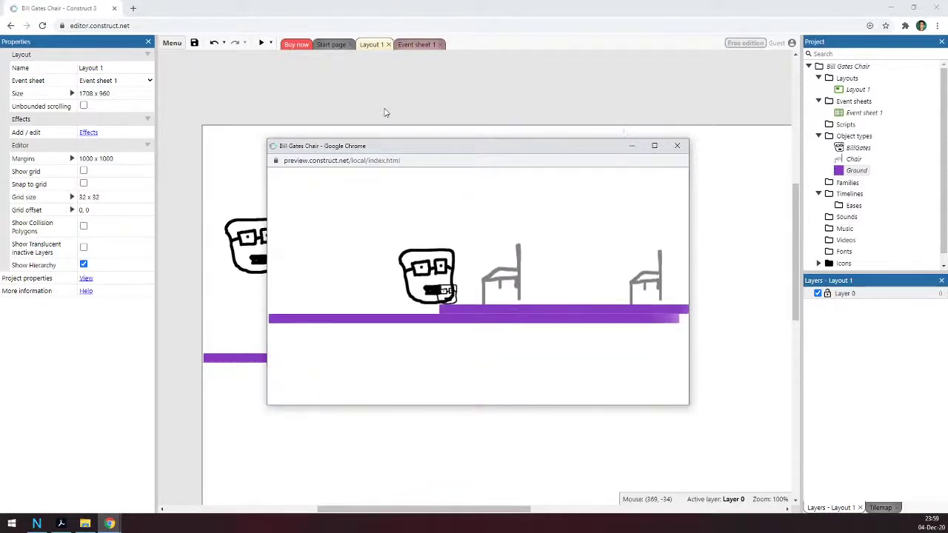
{"action": "key", "text": "Up"}
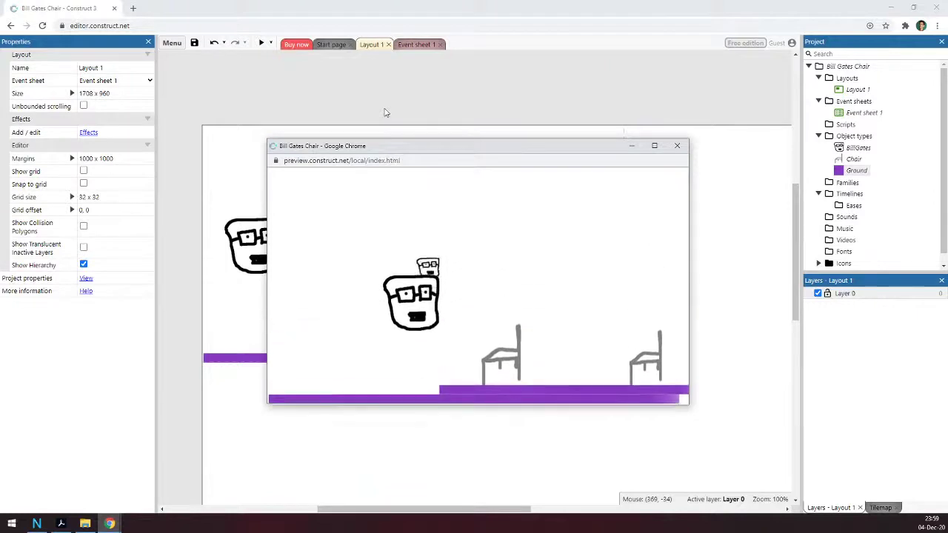
{"action": "key", "text": "Up"}
{"action": "key", "text": "Right"}
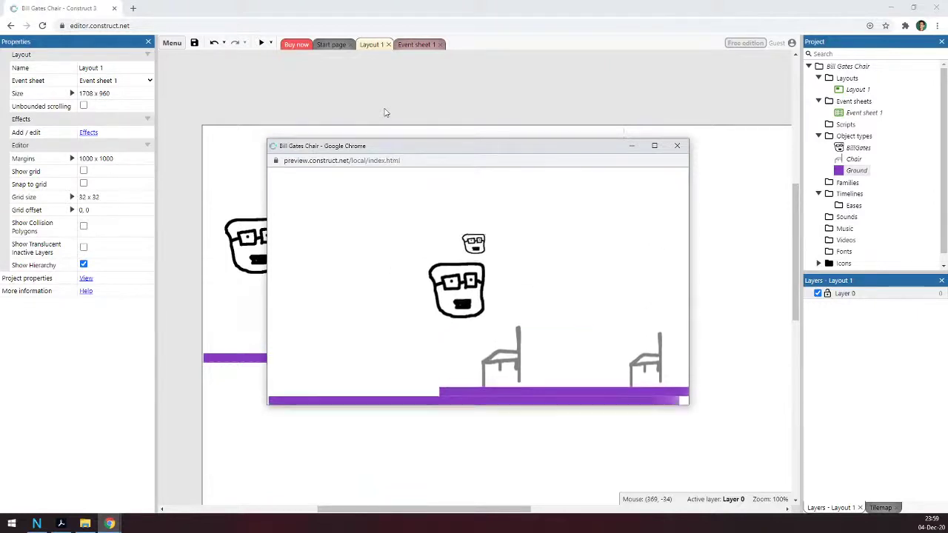
{"action": "key", "text": "Left"}
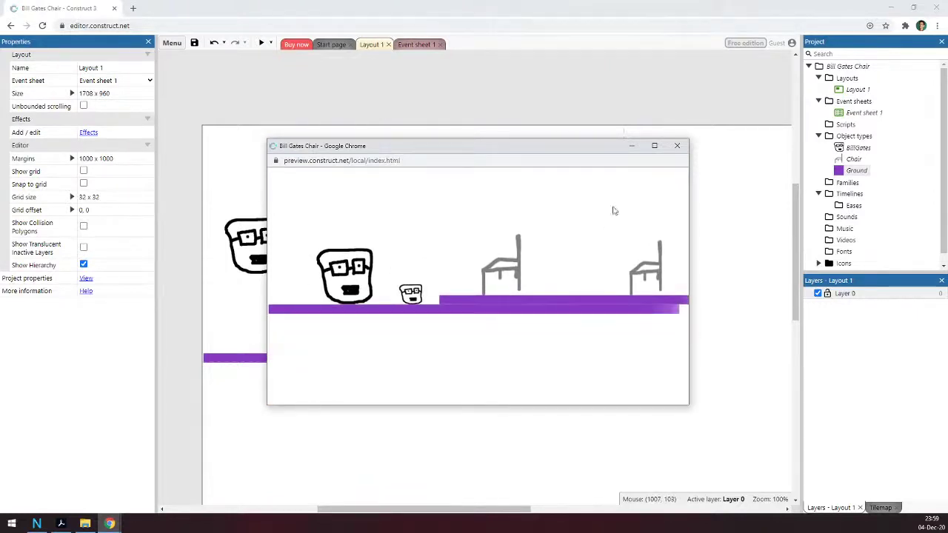
{"action": "left_click", "coordinate": [677, 145]}
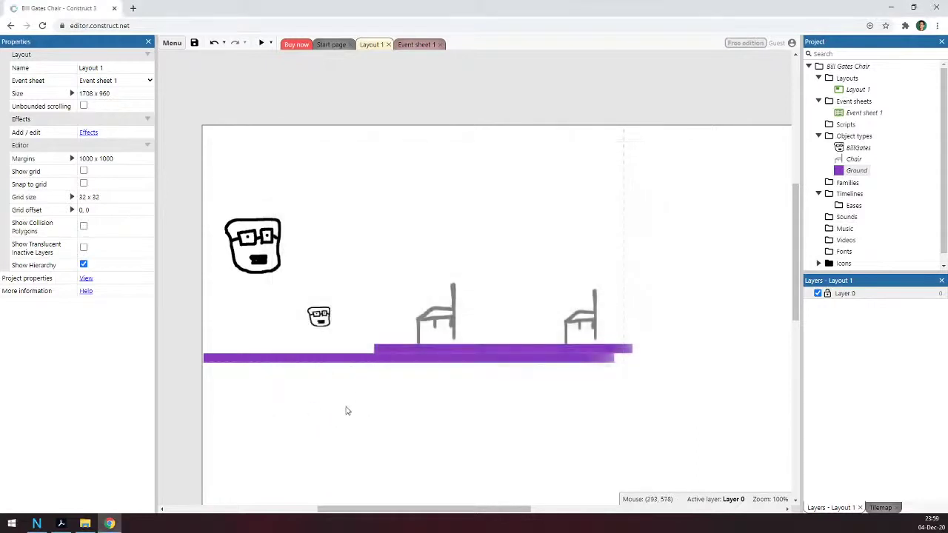
Step: Set the Platform acceleration and deceleration of the large BillGates instance to 600 each
{"action": "left_click", "coordinate": [271, 264]}
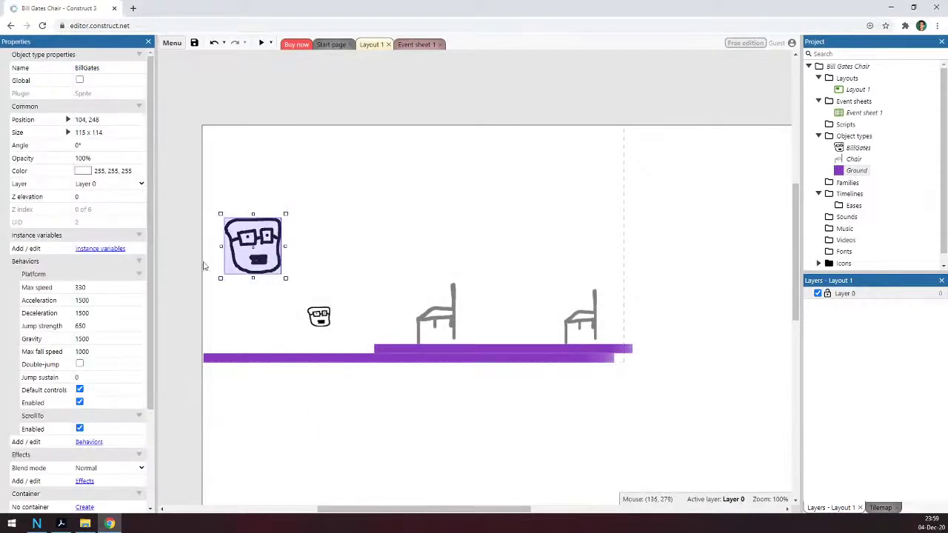
{"action": "left_click", "coordinate": [97, 300]}
{"action": "type", "text": "8"}
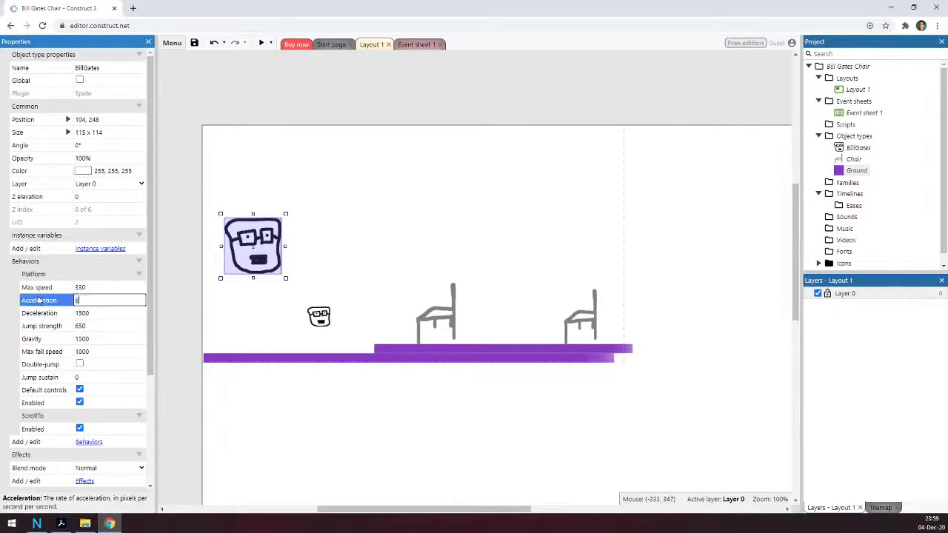
{"action": "type", "text": "00"}
{"action": "key", "text": "Tab"}
{"action": "key", "text": "Tab"}
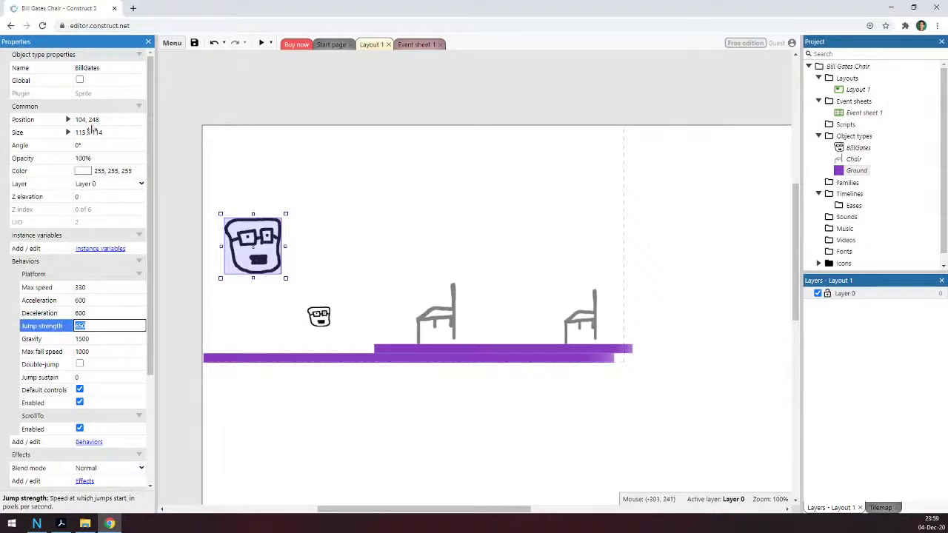
Step: Preview the layout to compare the acceleration, deceleration and jumps of both BillGates instances, and close the preview
{"action": "left_click", "coordinate": [261, 42]}
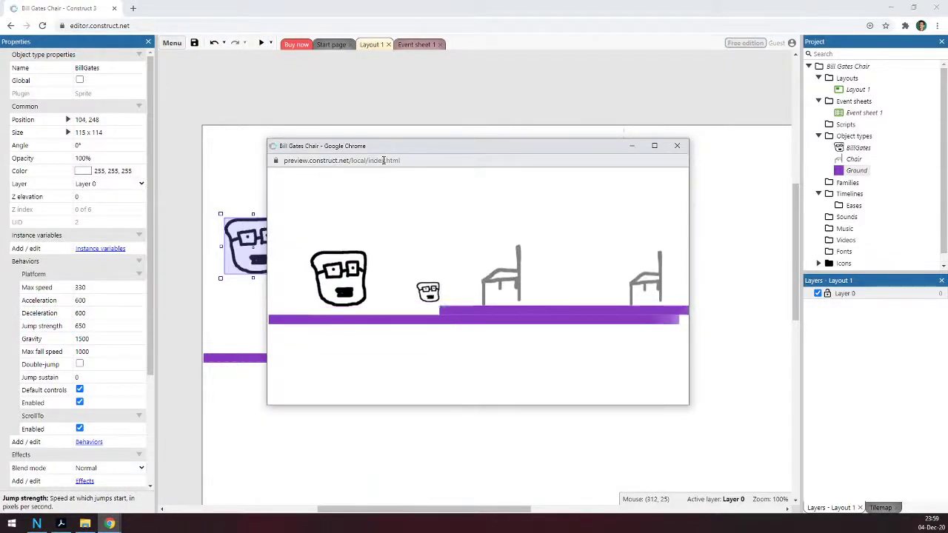
{"action": "key", "text": "Up"}
{"action": "key", "text": "Right"}
{"action": "key", "text": "Left"}
{"action": "key", "text": "Right"}
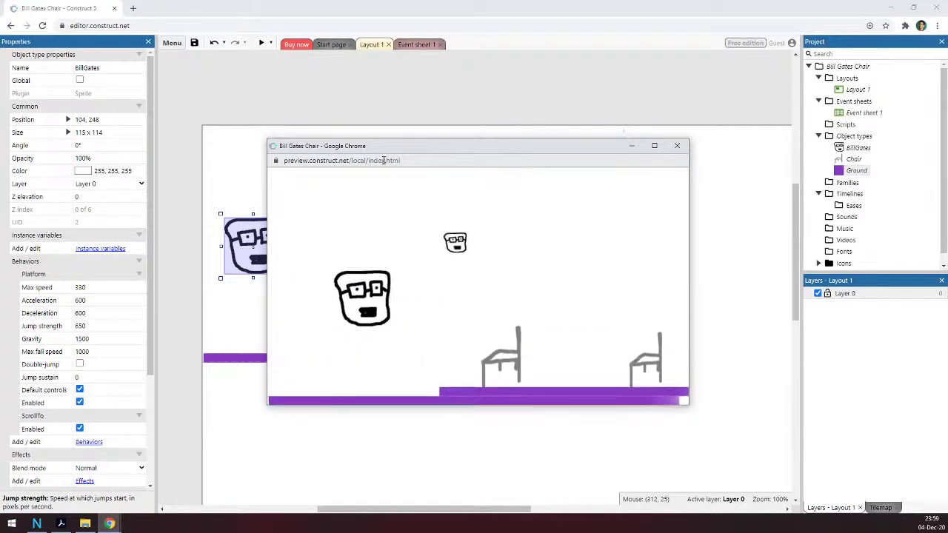
{"action": "key", "text": "Right"}
{"action": "key", "text": "Left"}
{"action": "key", "text": "Up"}
{"action": "key", "text": "Right"}
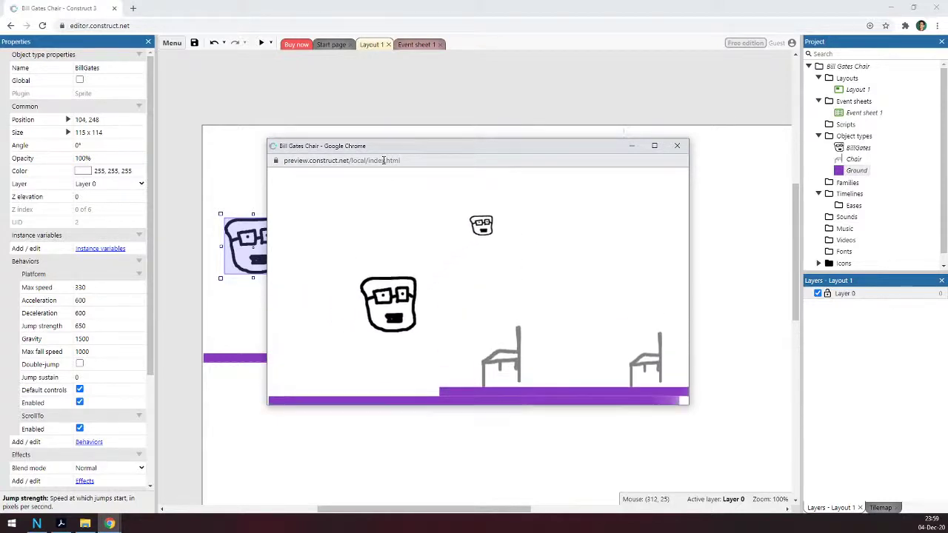
{"action": "key", "text": "Left"}
{"action": "key", "text": "Up"}
{"action": "key", "text": "Right"}
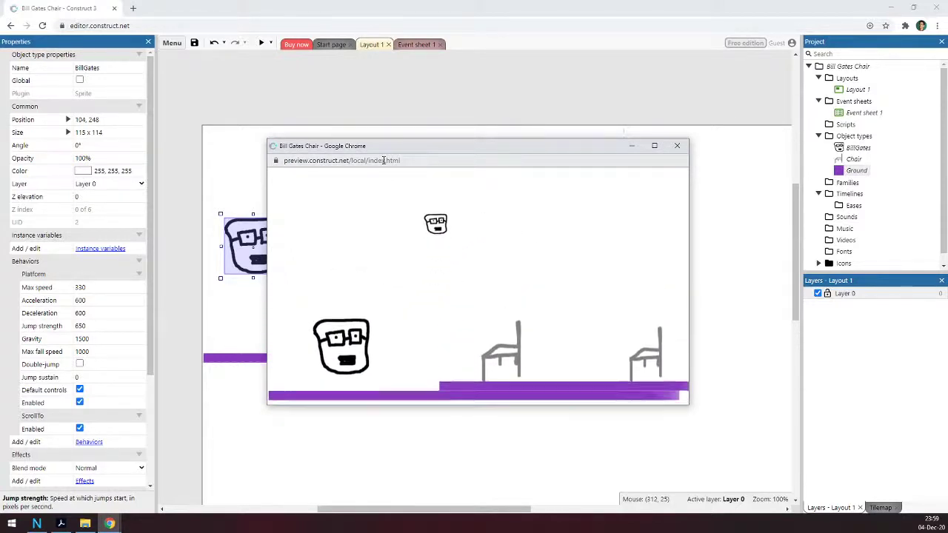
{"action": "key", "text": "Left"}
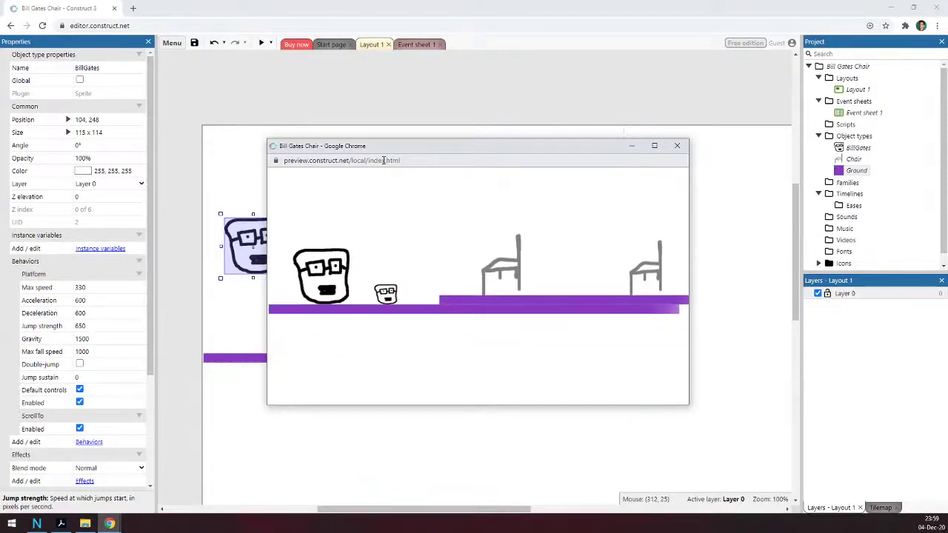
{"action": "key", "text": "Right"}
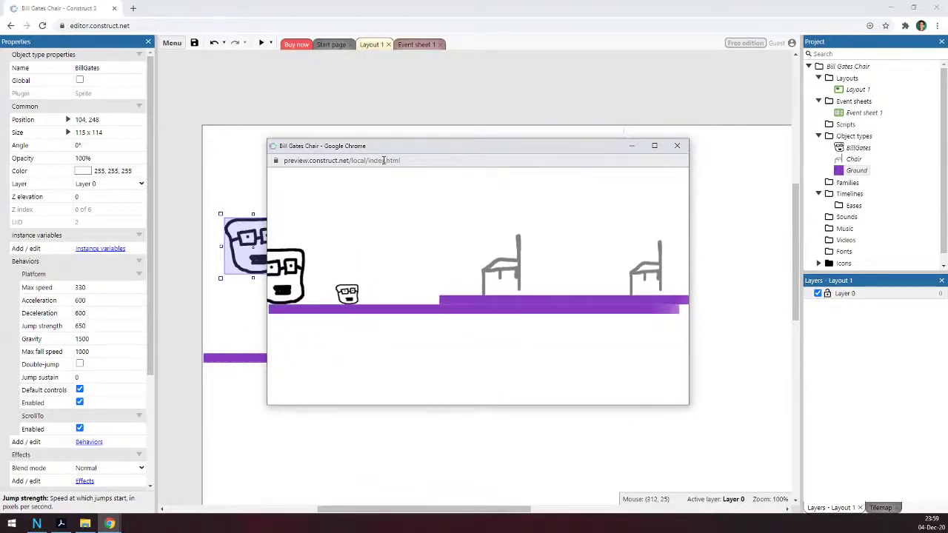
{"action": "key", "text": "Right"}
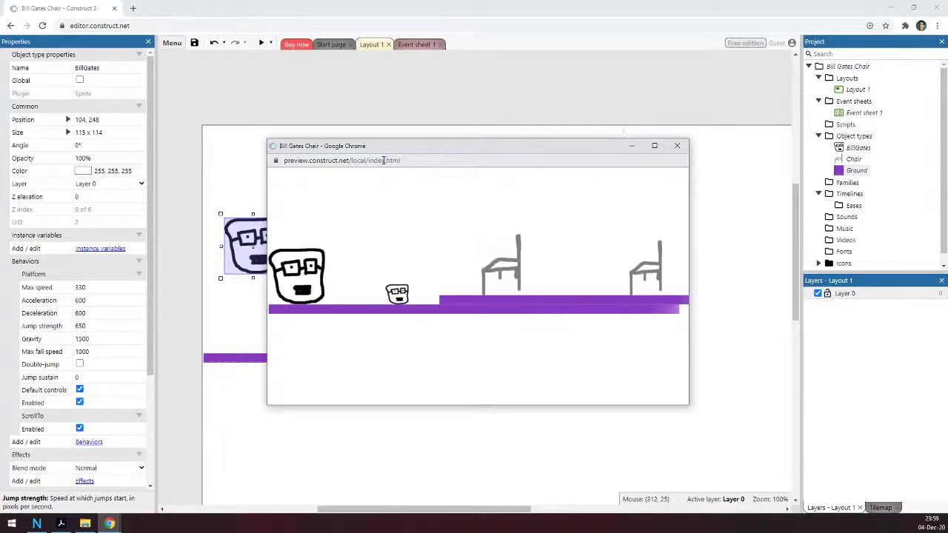
{"action": "key", "text": "Up"}
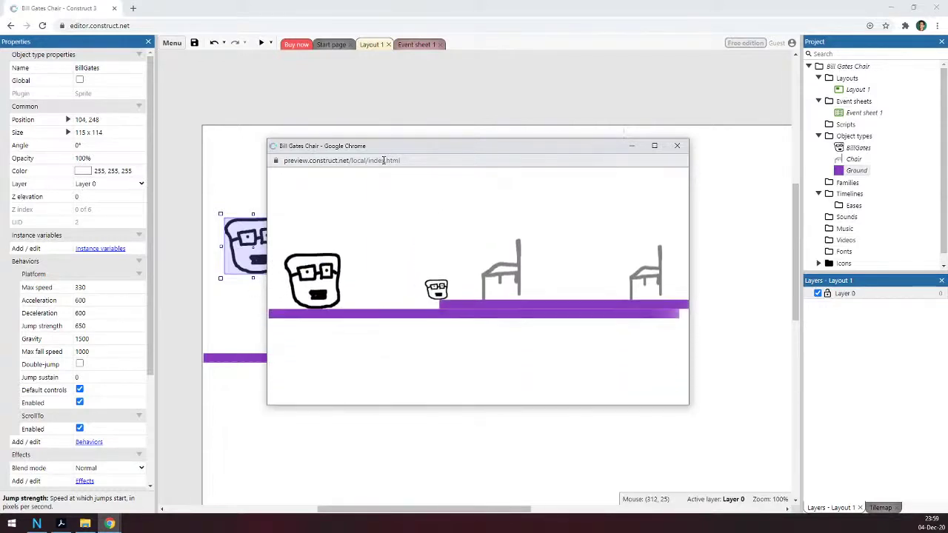
{"action": "key", "text": "Right"}
{"action": "key", "text": "Up"}
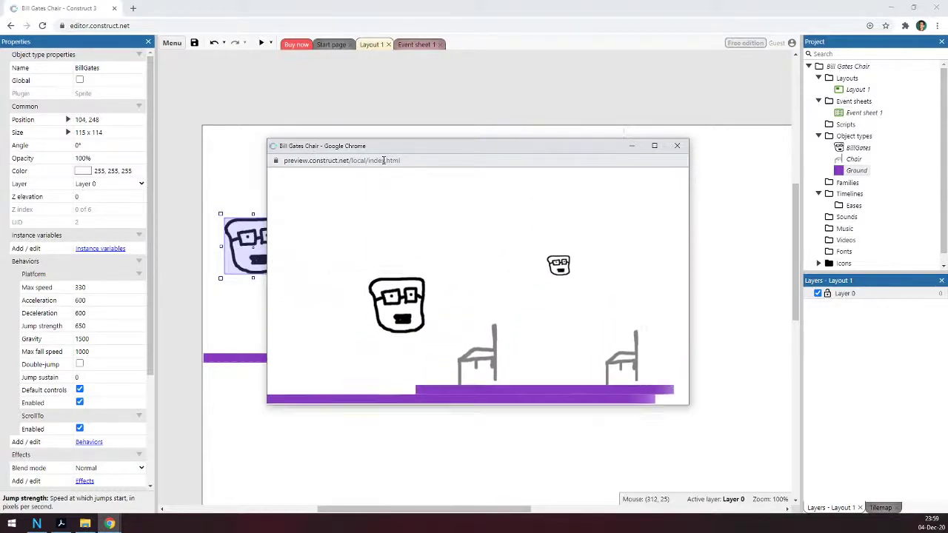
{"action": "key", "text": "Left"}
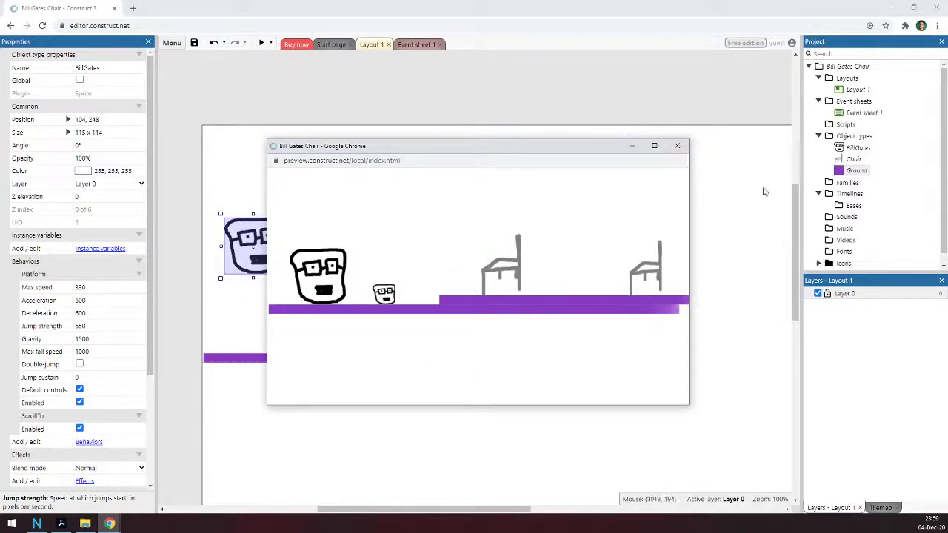
{"action": "left_click", "coordinate": [678, 147]}
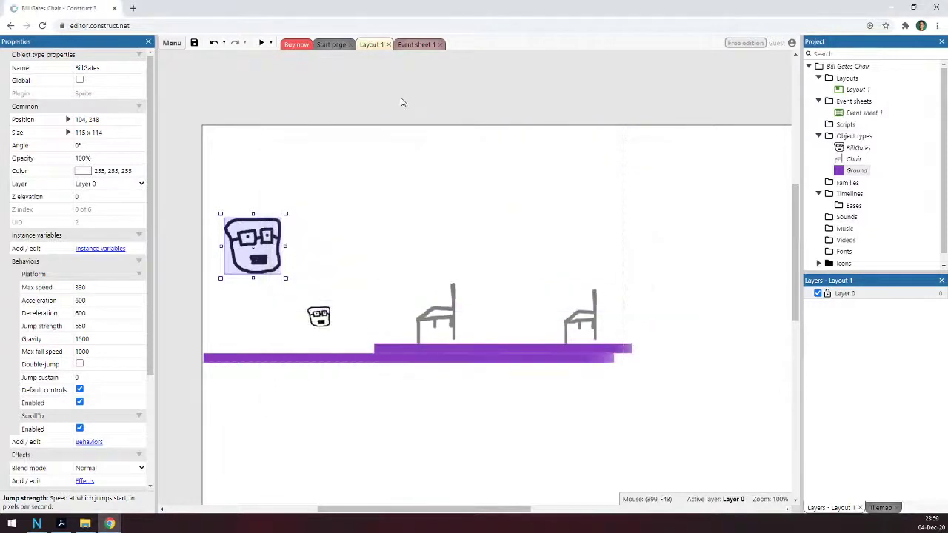
Step: Review the BillGates and Chair collision event in Event sheet 1, and return to Layout 1
{"action": "left_click", "coordinate": [416, 46]}
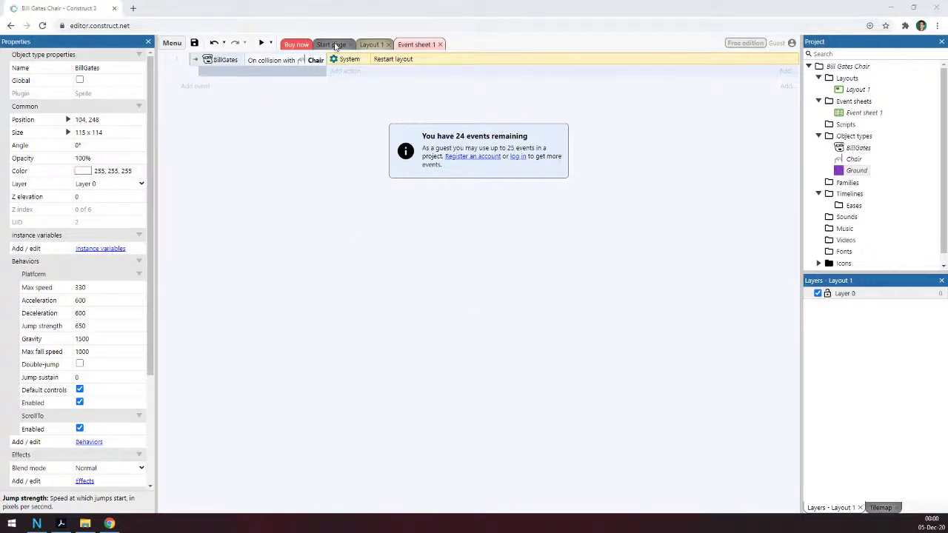
{"action": "left_click", "coordinate": [371, 45]}
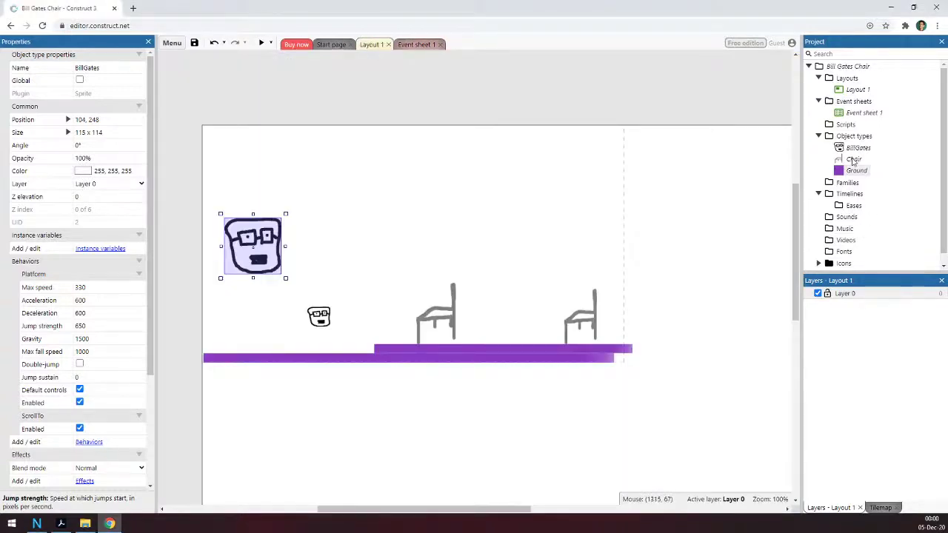
Step: Place another Chair instance above the existing chairs in Layout 1 and delete it
{"action": "left_click_drag", "start_coordinate": [852, 158], "coordinate": [537, 254]}
{"action": "key", "text": "Delete"}
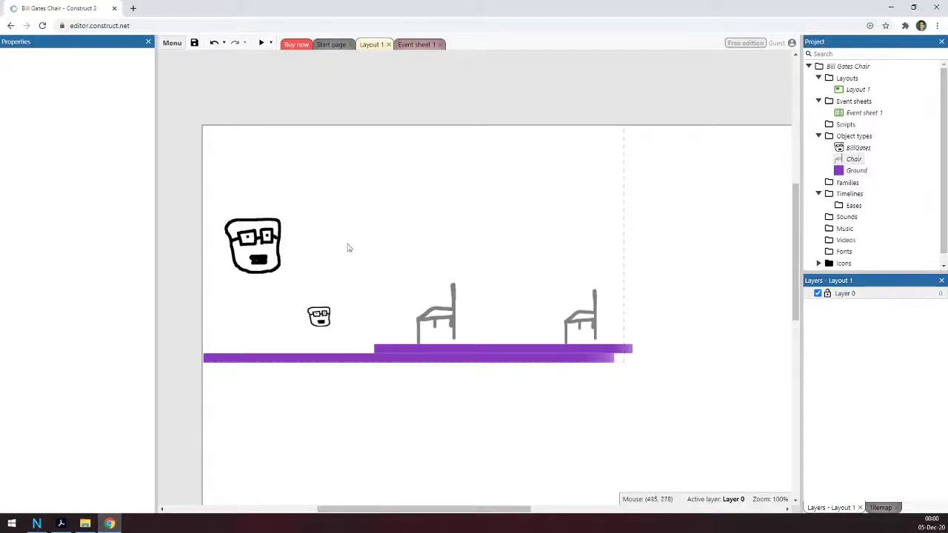
Step: Add a new event with the System condition Every tick to Event sheet 1
{"action": "left_click", "coordinate": [412, 45]}
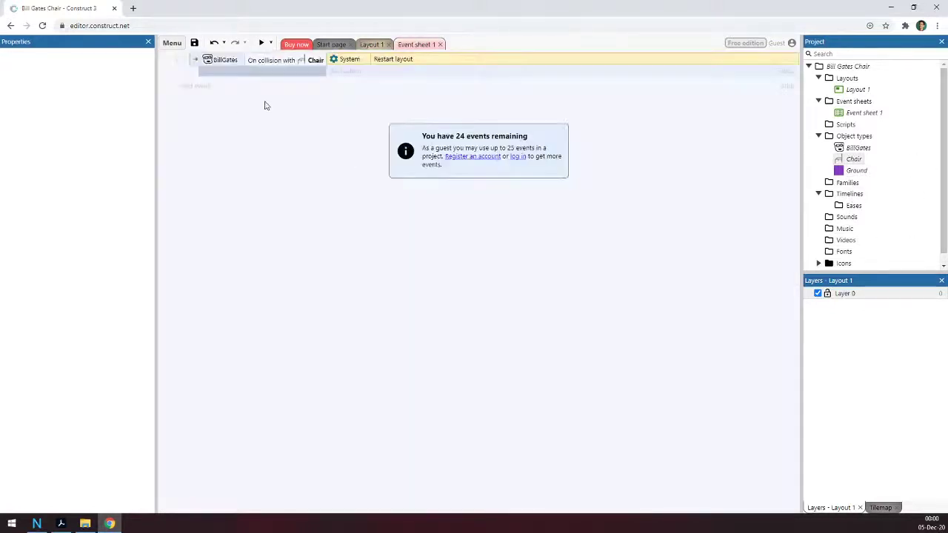
{"action": "left_click", "coordinate": [200, 87]}
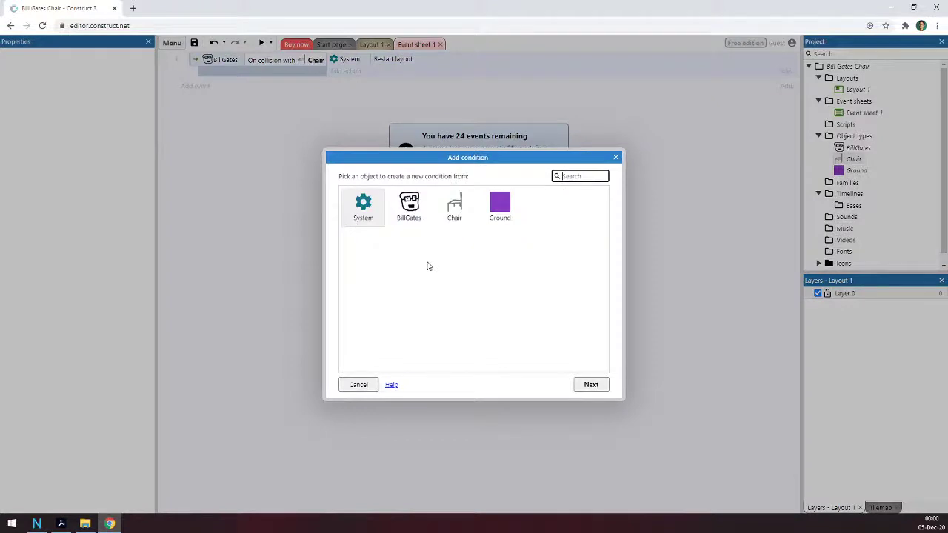
{"action": "double_click", "coordinate": [375, 224]}
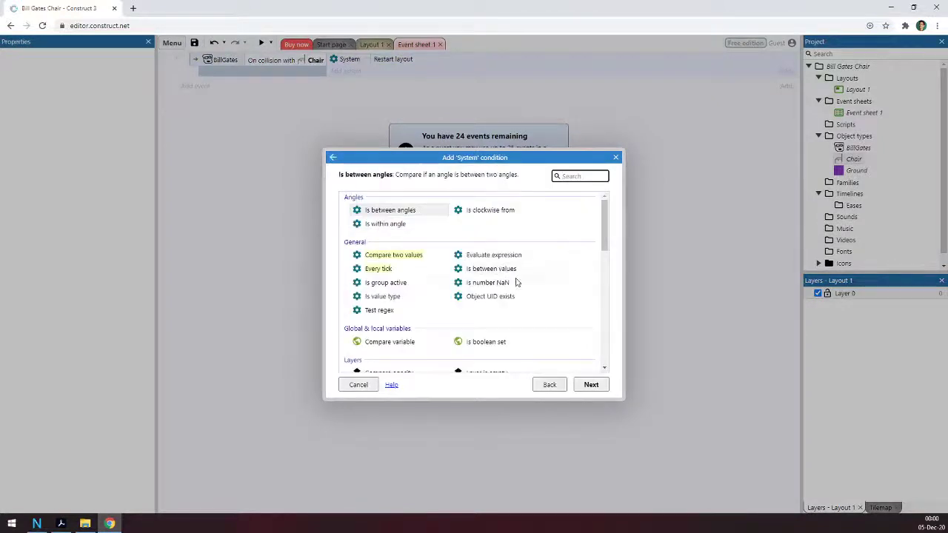
{"action": "scroll", "coordinate": [414, 283], "scroll_direction": "down", "scroll_amount": 1}
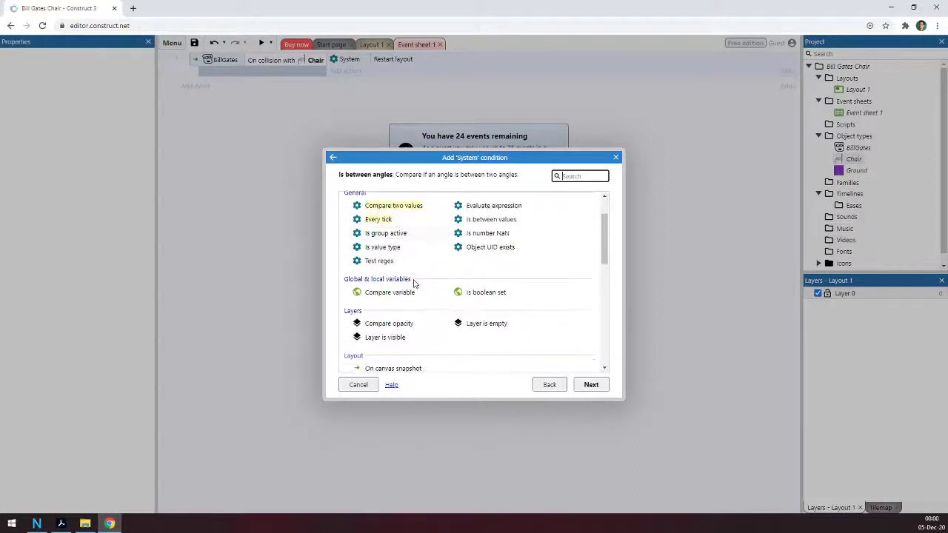
{"action": "left_click", "coordinate": [378, 226]}
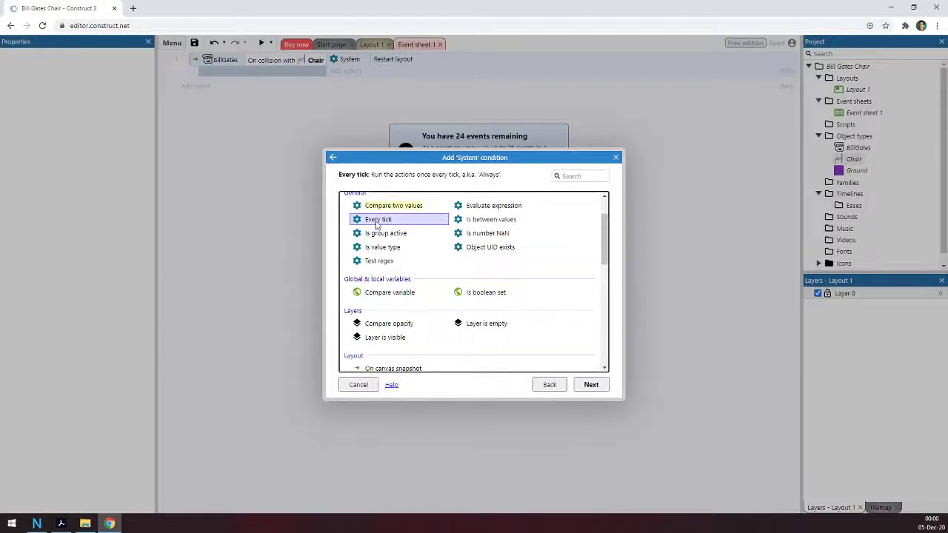
{"action": "double_click", "coordinate": [378, 222]}
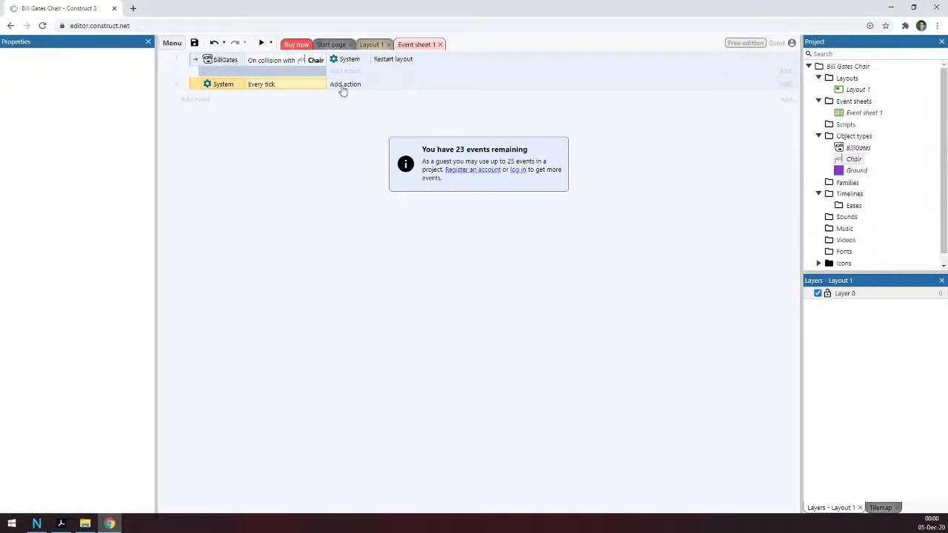
Step: Start adding an action to the Every tick event and look through the available BillGates actions
{"action": "left_click", "coordinate": [344, 84]}
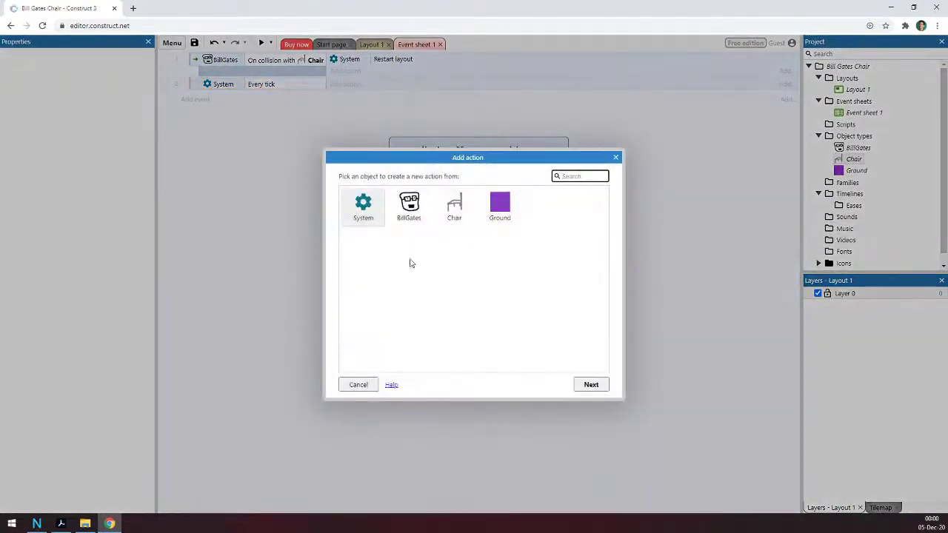
{"action": "double_click", "coordinate": [407, 211]}
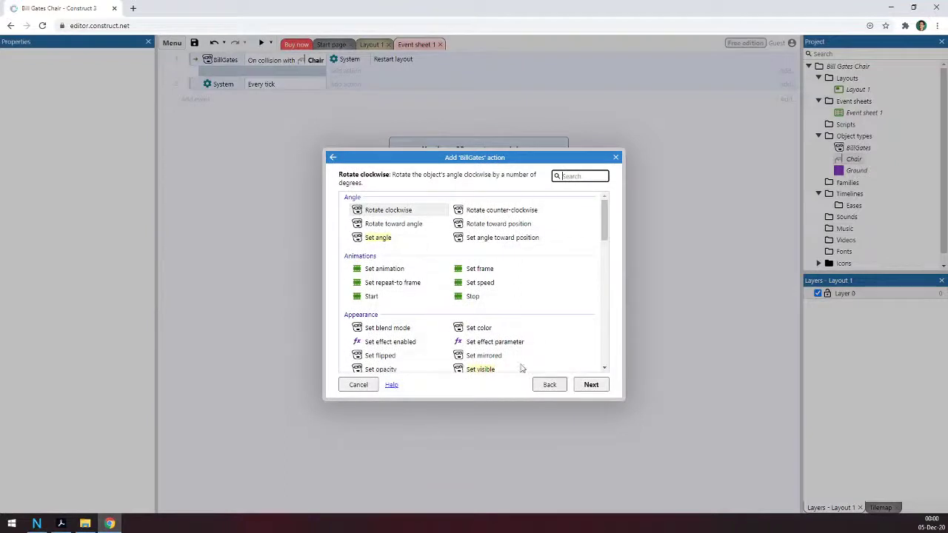
{"action": "left_click", "coordinate": [548, 384]}
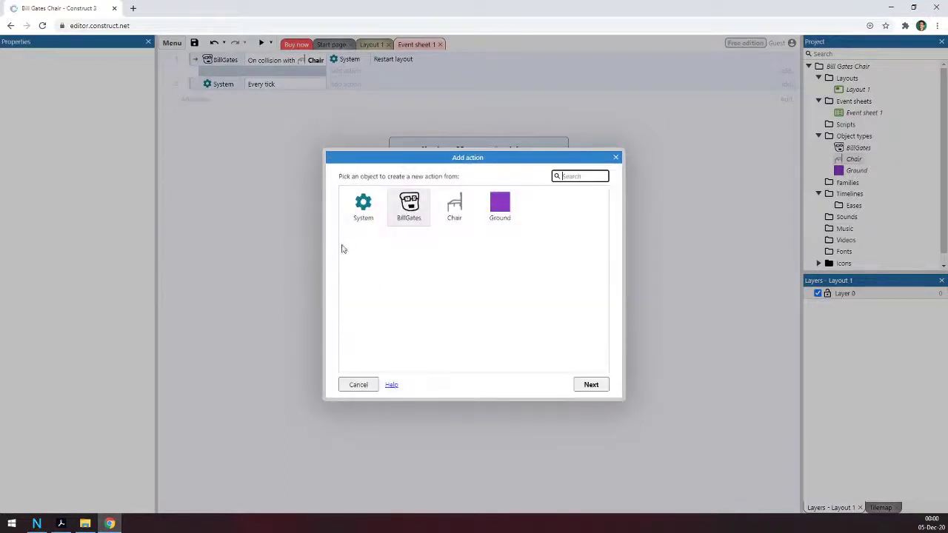
{"action": "left_click", "coordinate": [425, 211]}
{"action": "double_click", "coordinate": [425, 211]}
{"action": "scroll", "coordinate": [466, 280], "scroll_direction": "down", "scroll_amount": 5}
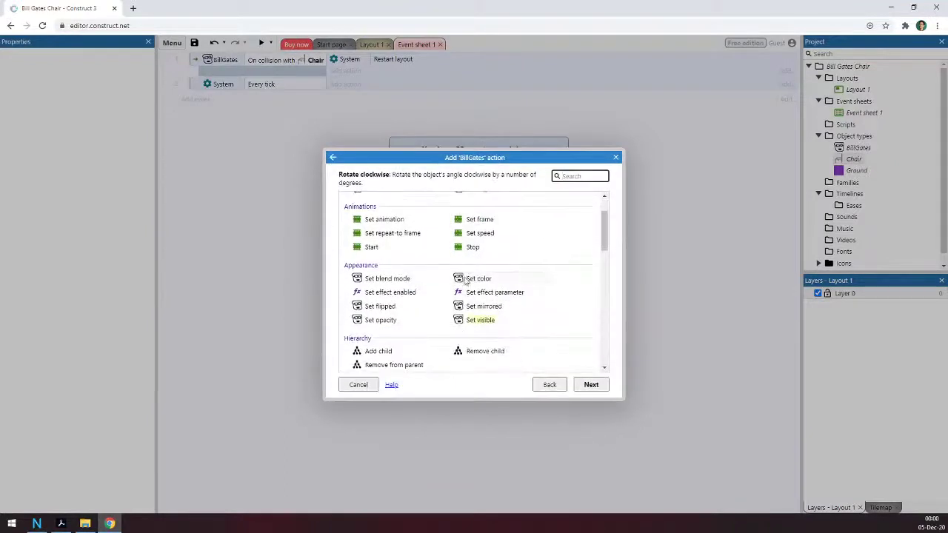
{"action": "scroll", "coordinate": [467, 280], "scroll_direction": "down", "scroll_amount": 12}
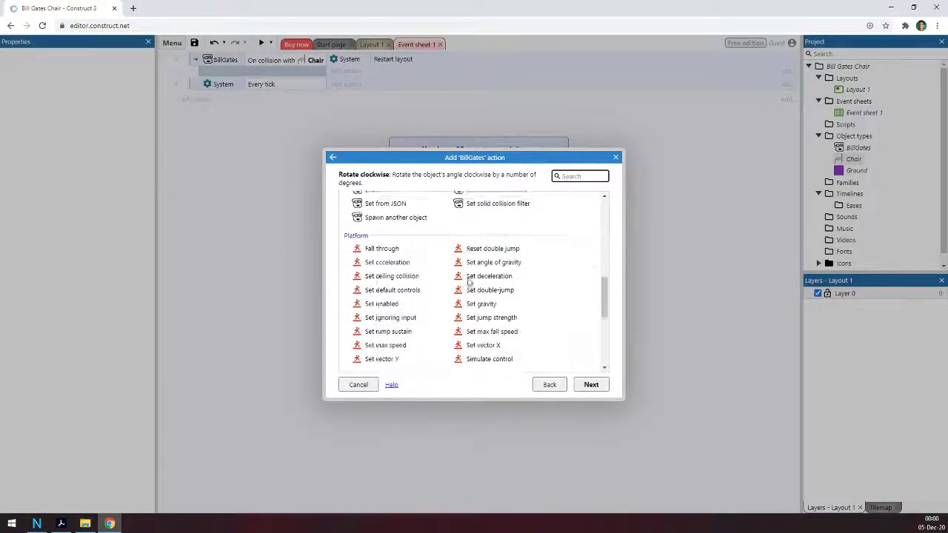
{"action": "scroll", "coordinate": [466, 280], "scroll_direction": "down", "scroll_amount": 3}
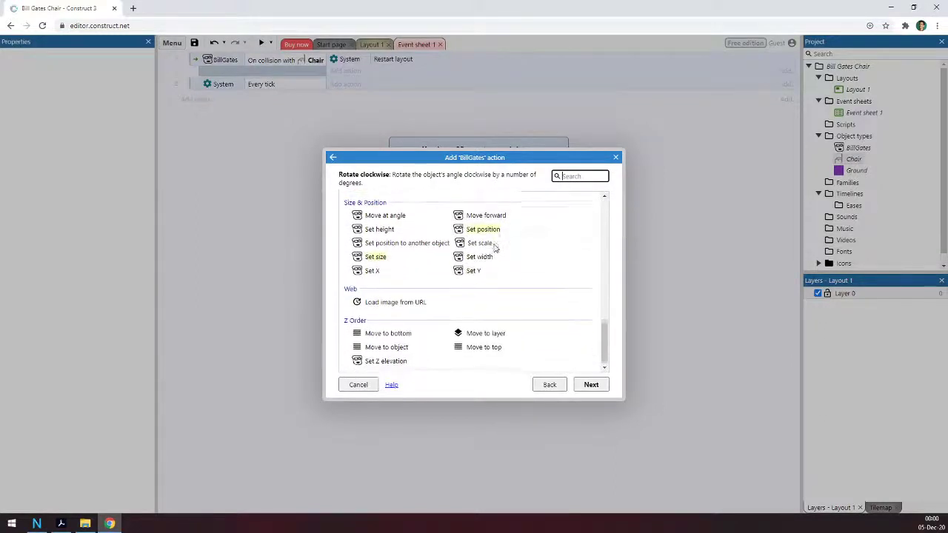
Step: Search the BillGates actions for "create", try Spawn another object, and return to the object choice for the action
{"action": "type", "text": "create"}
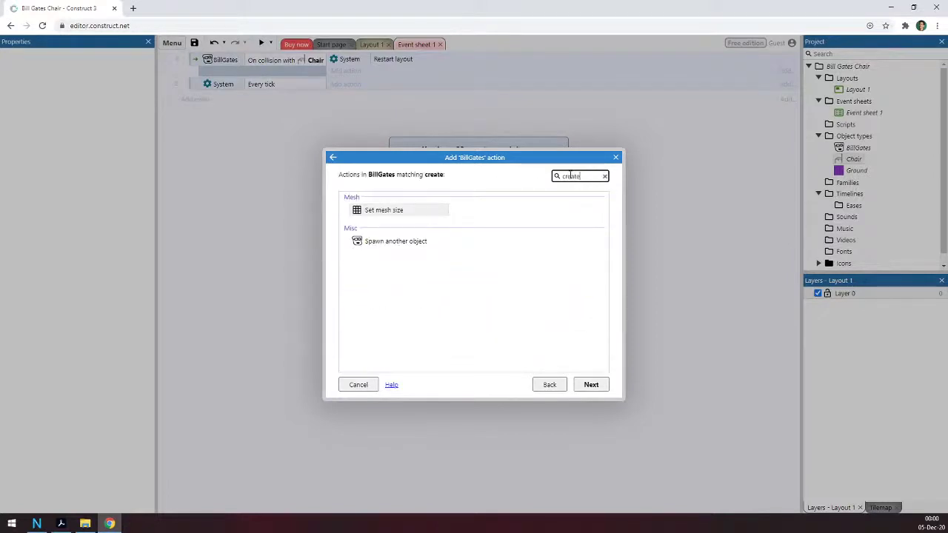
{"action": "double_click", "coordinate": [570, 175]}
{"action": "double_click", "coordinate": [414, 242]}
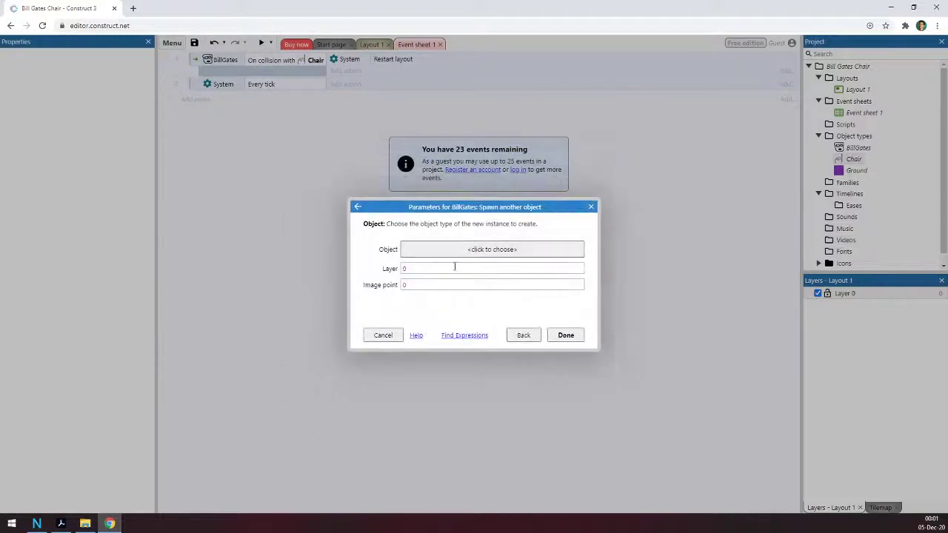
{"action": "left_click", "coordinate": [523, 339]}
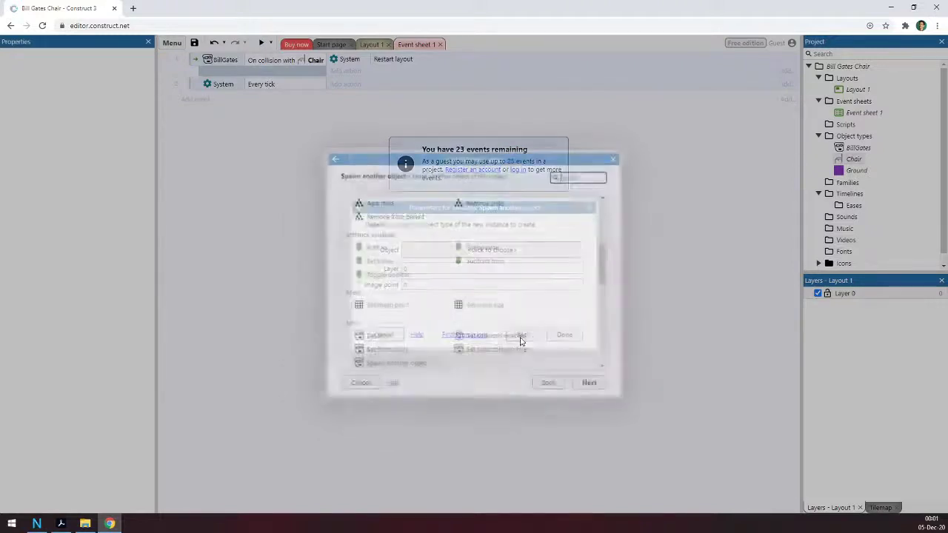
{"action": "left_click", "coordinate": [542, 383]}
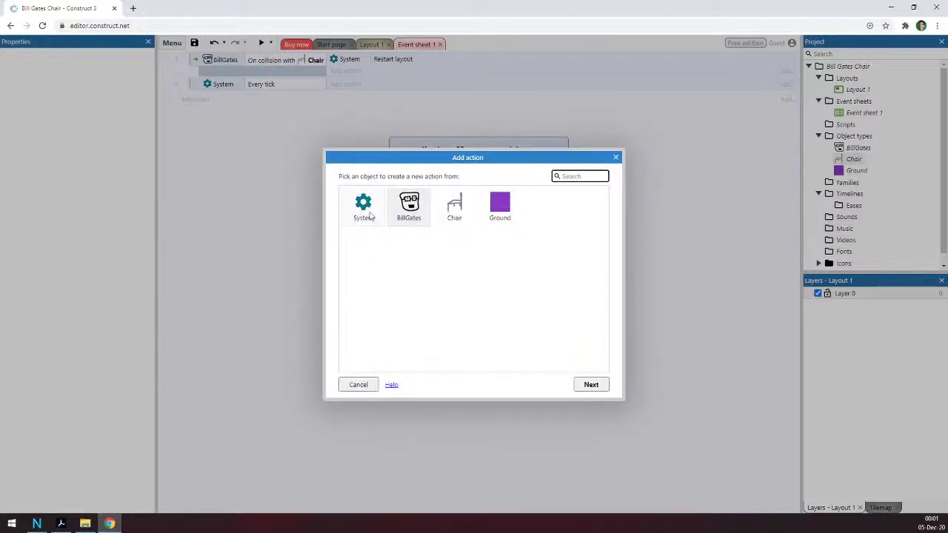
{"action": "left_click", "coordinate": [411, 222]}
{"action": "double_click", "coordinate": [411, 222]}
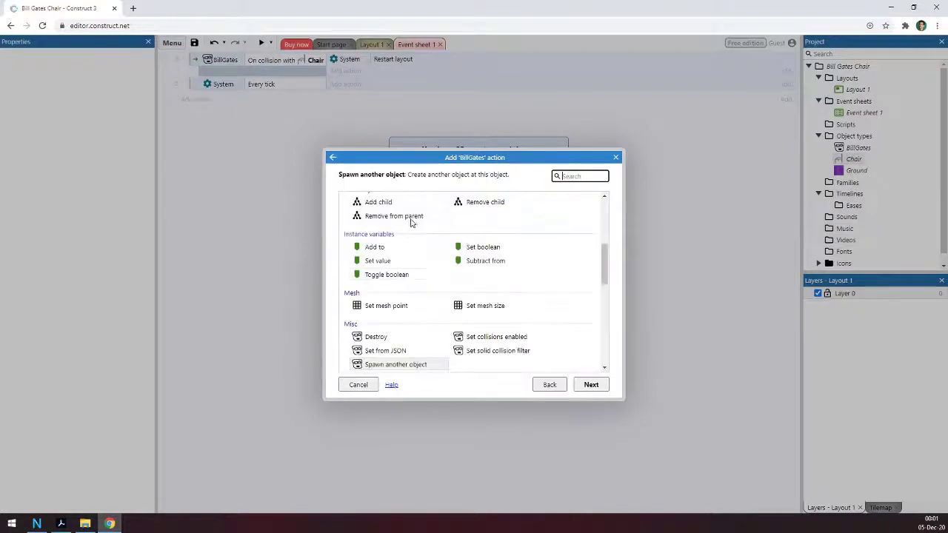
{"action": "double_click", "coordinate": [411, 366]}
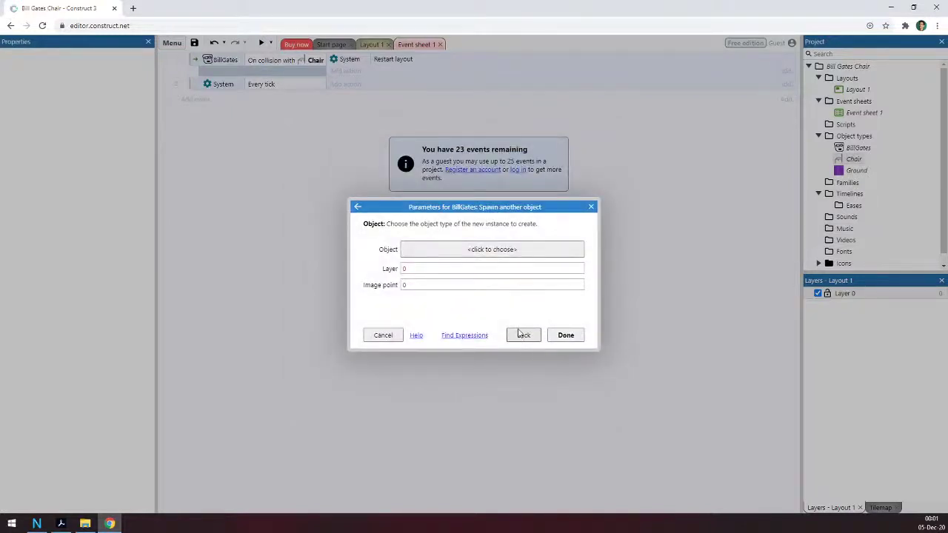
{"action": "left_click", "coordinate": [521, 334]}
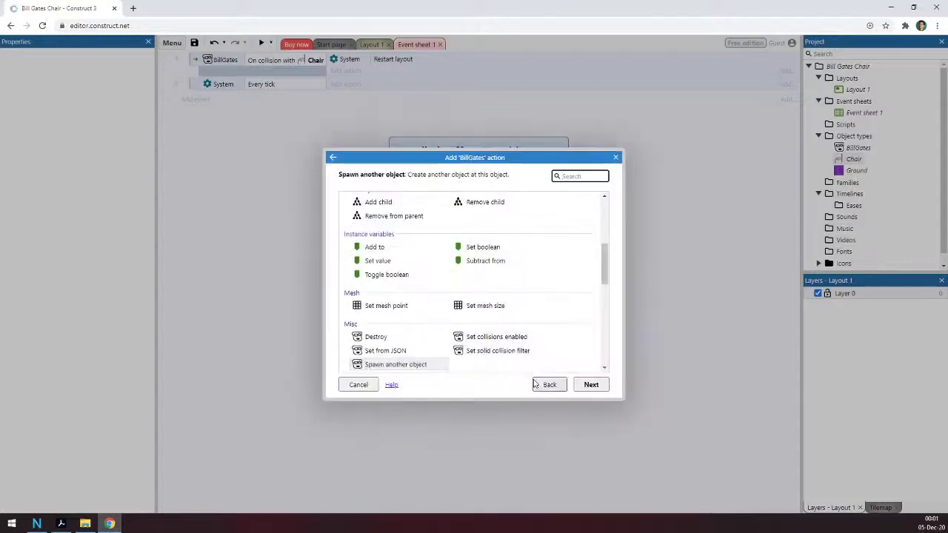
{"action": "left_click", "coordinate": [539, 386]}
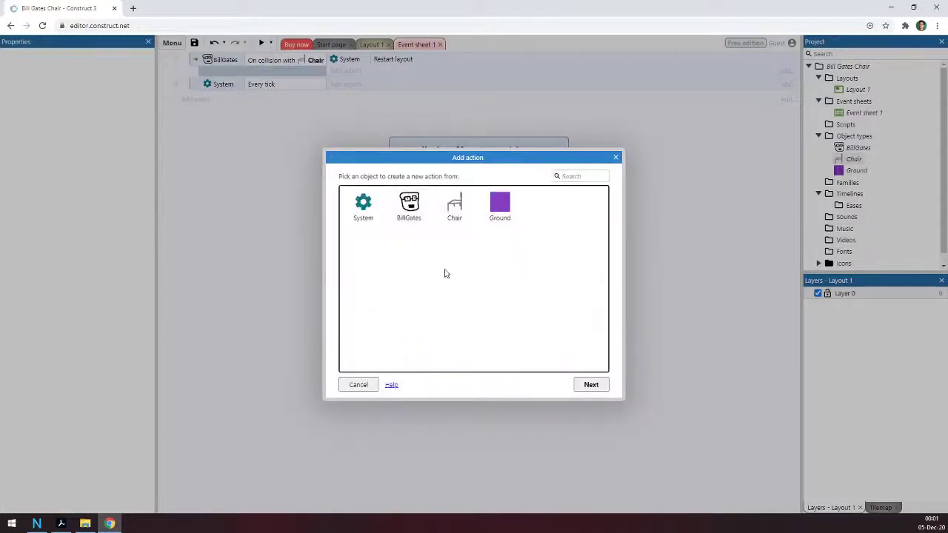
Step: Choose the System action Create object for the Every tick event, with BillGates as the object to create
{"action": "double_click", "coordinate": [375, 211]}
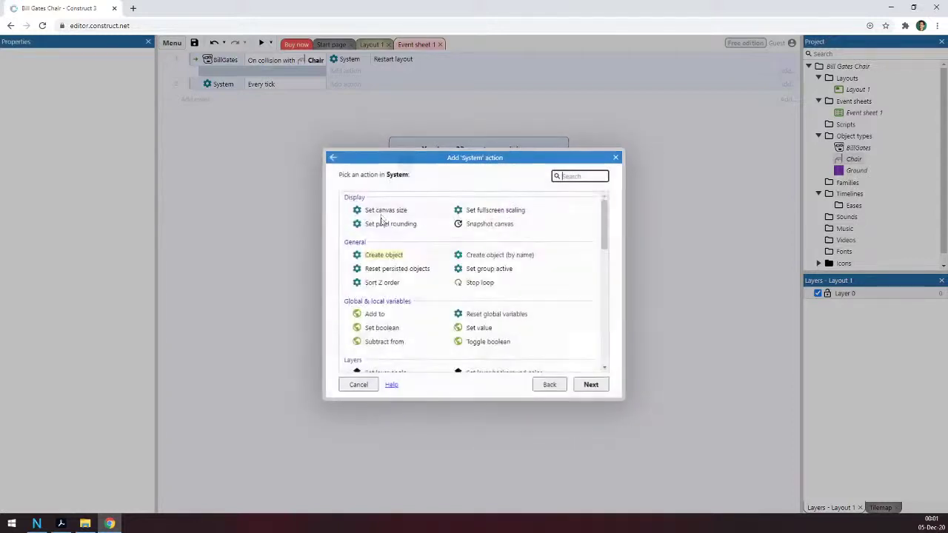
{"action": "double_click", "coordinate": [382, 255]}
{"action": "left_click", "coordinate": [482, 251]}
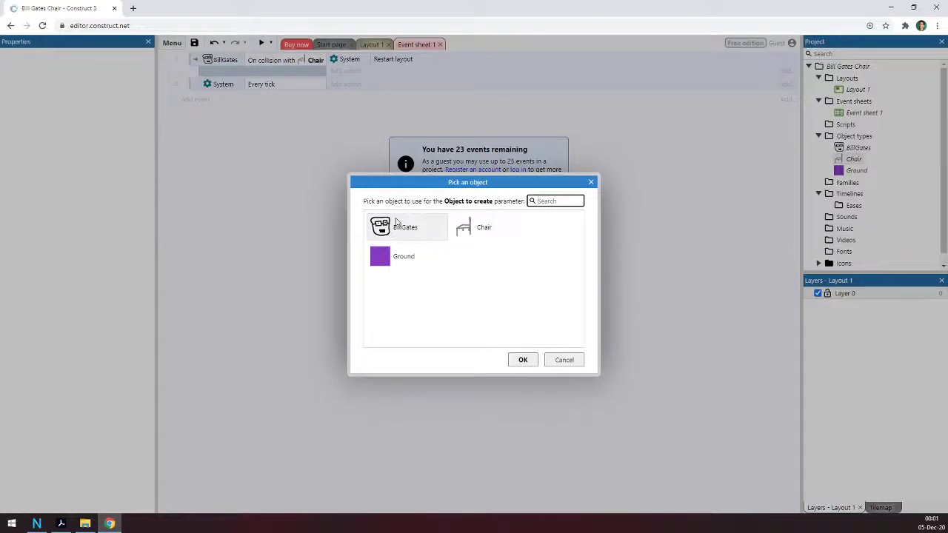
{"action": "double_click", "coordinate": [398, 231]}
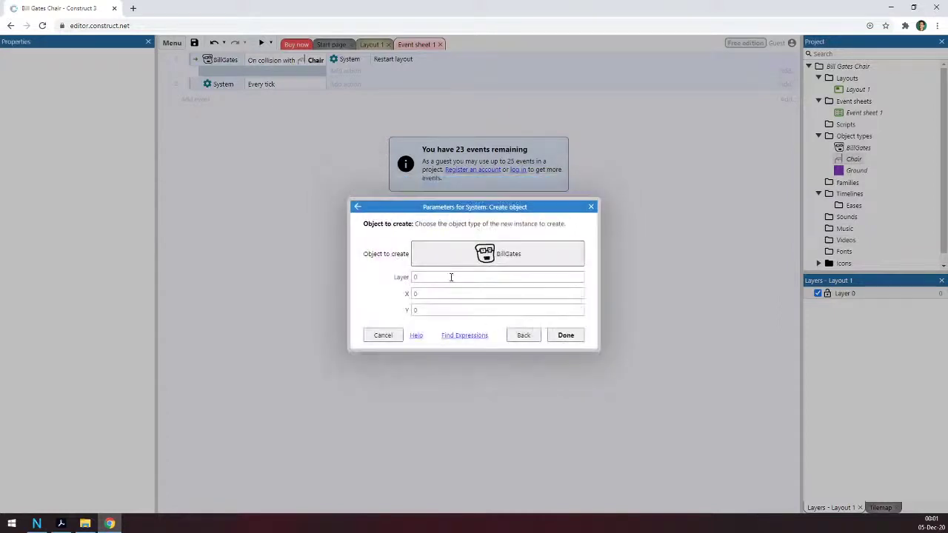
Step: Look through the System expressions in the Expressions dictionary for one to use as the new instance's X coordinate
{"action": "left_click", "coordinate": [442, 291]}
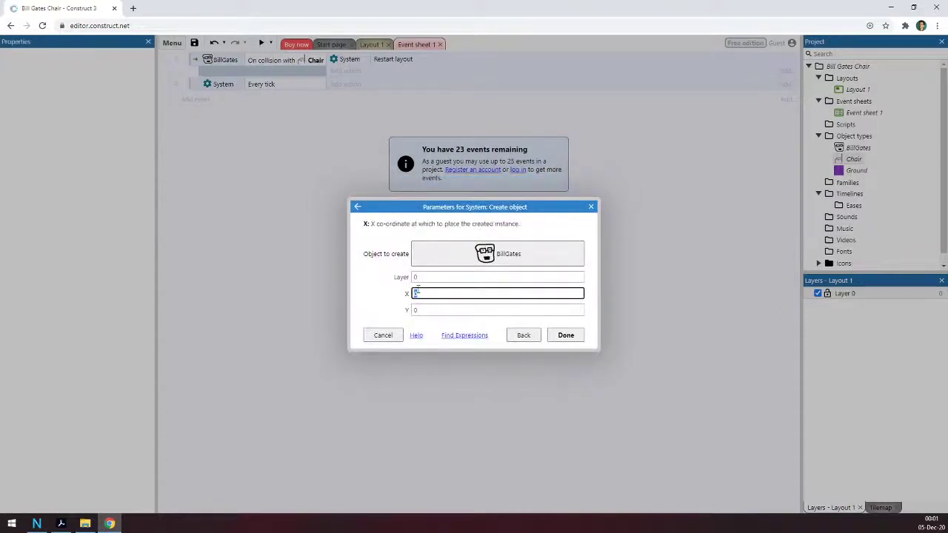
{"action": "left_click", "coordinate": [451, 337]}
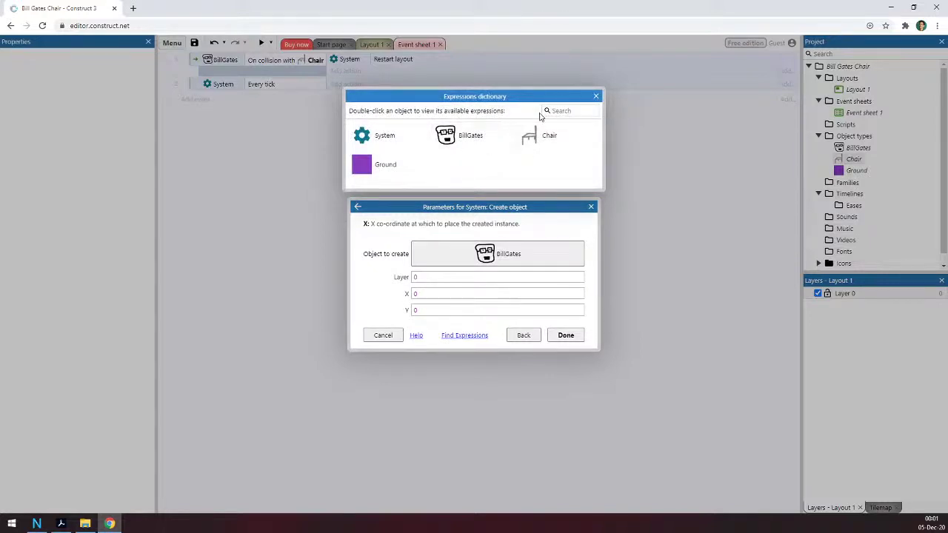
{"action": "double_click", "coordinate": [367, 144]}
{"action": "scroll", "coordinate": [427, 171], "scroll_direction": "down", "scroll_amount": 6}
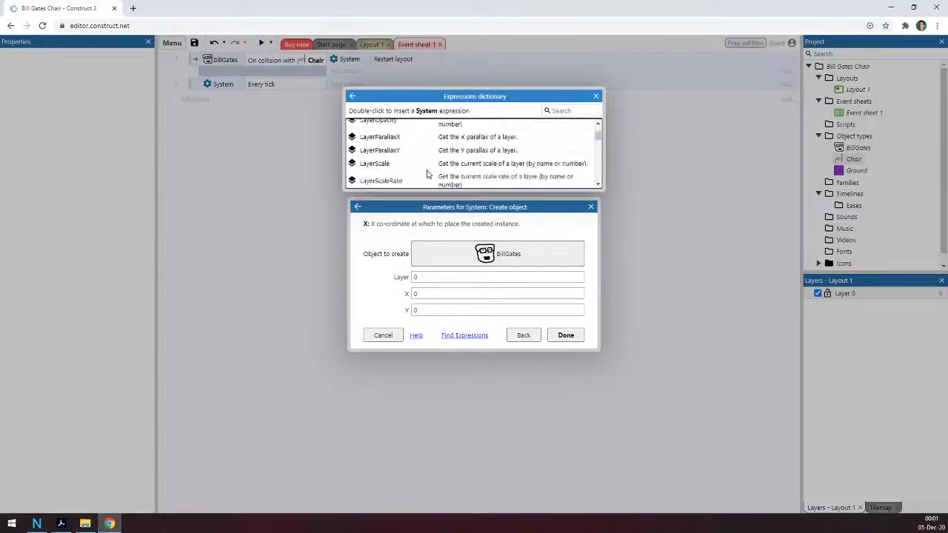
{"action": "scroll", "coordinate": [427, 170], "scroll_direction": "down", "scroll_amount": 10}
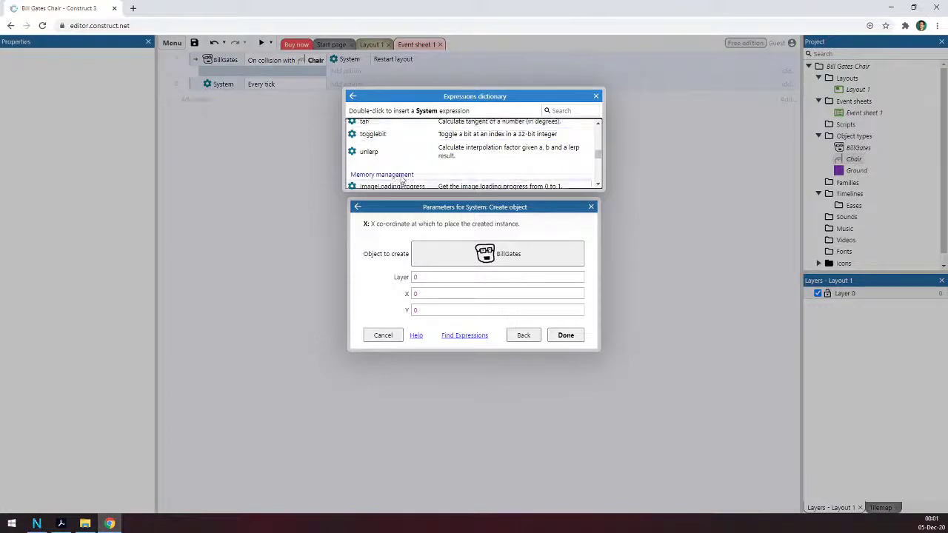
{"action": "scroll", "coordinate": [383, 173], "scroll_direction": "up", "scroll_amount": 3}
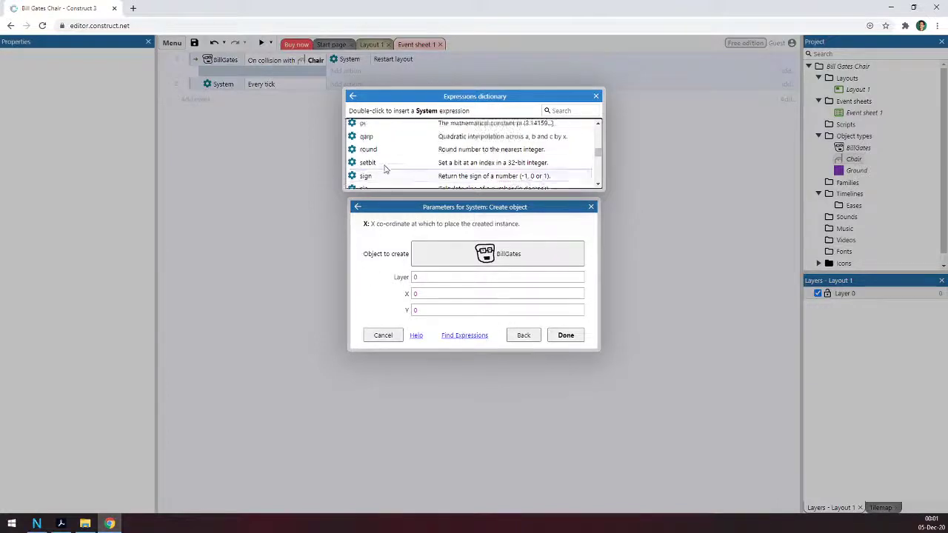
{"action": "scroll", "coordinate": [383, 173], "scroll_direction": "up", "scroll_amount": 5}
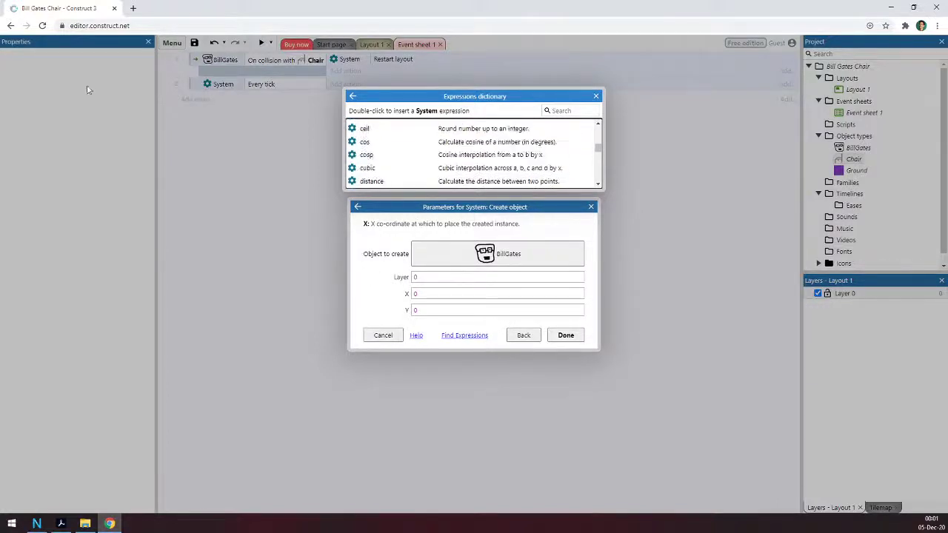
Step: Search Google in a new browser tab for "construct 3 random" and read the forum topic on random numbers between two values
{"action": "left_click", "coordinate": [131, 9]}
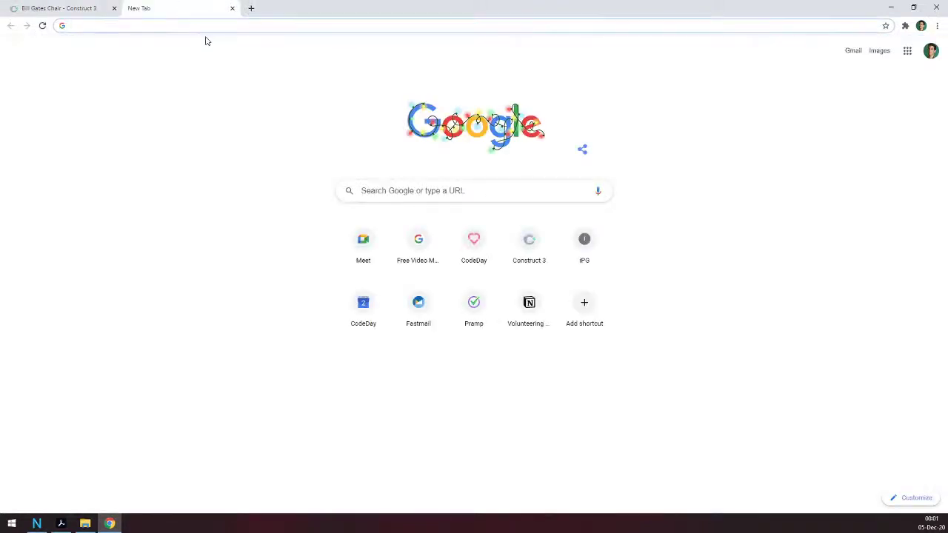
{"action": "type", "text": "construct"}
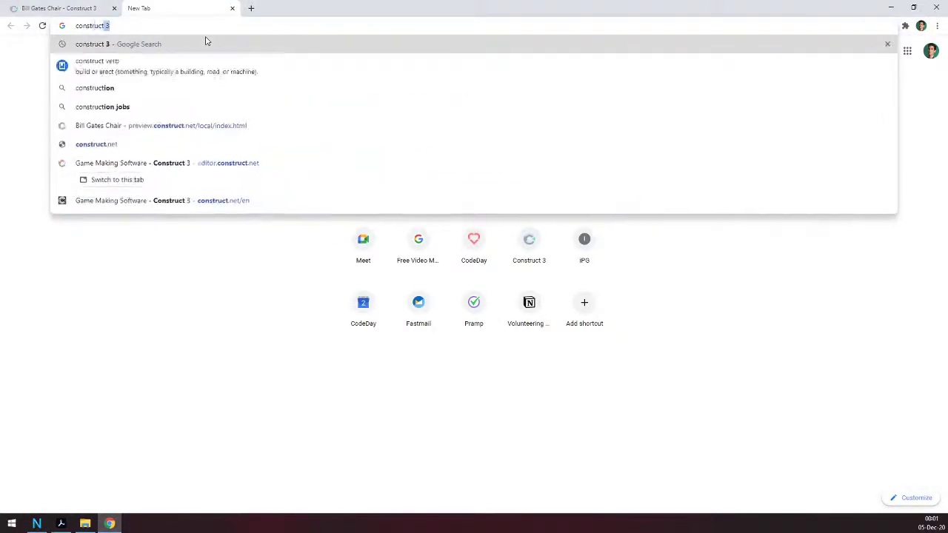
{"action": "type", "text": " 3 random"}
{"action": "key", "text": "Return"}
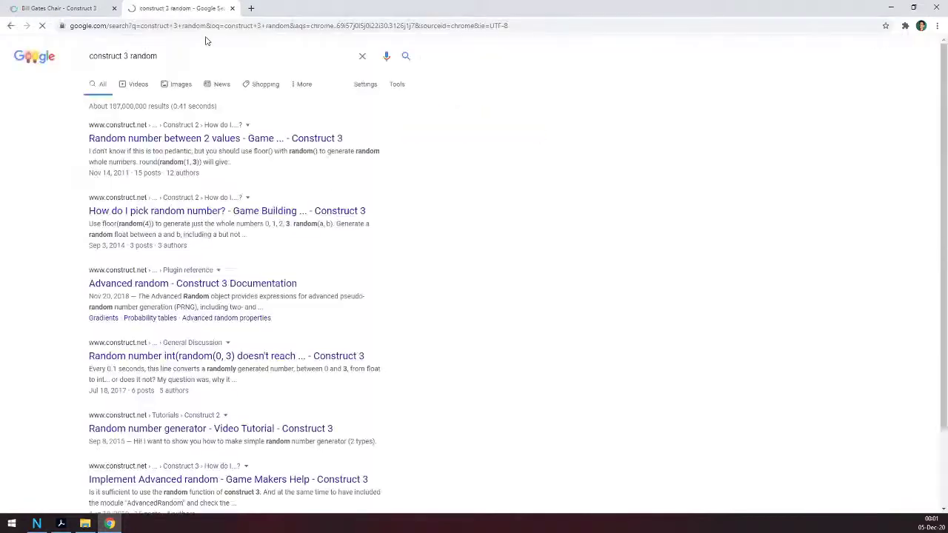
{"action": "left_click", "coordinate": [158, 139]}
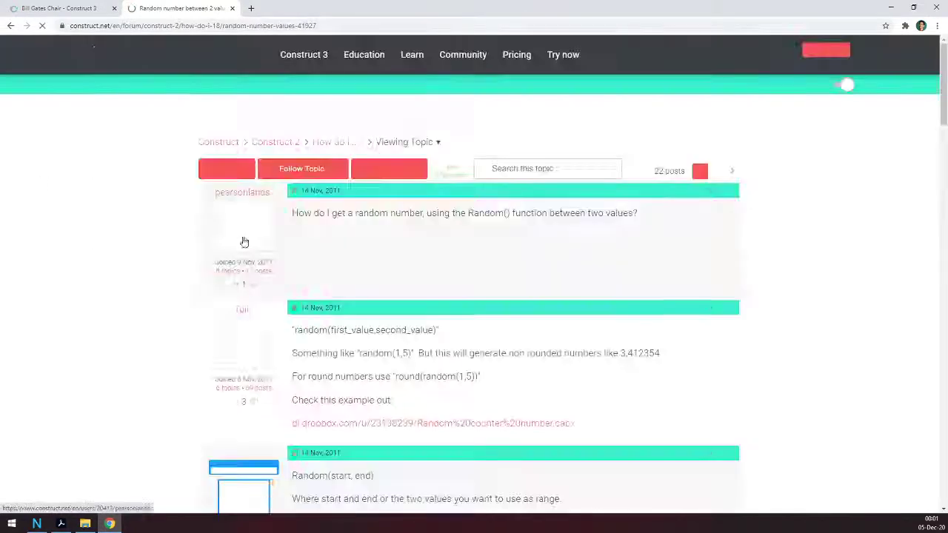
{"action": "scroll", "coordinate": [326, 260], "scroll_direction": "down", "scroll_amount": 2}
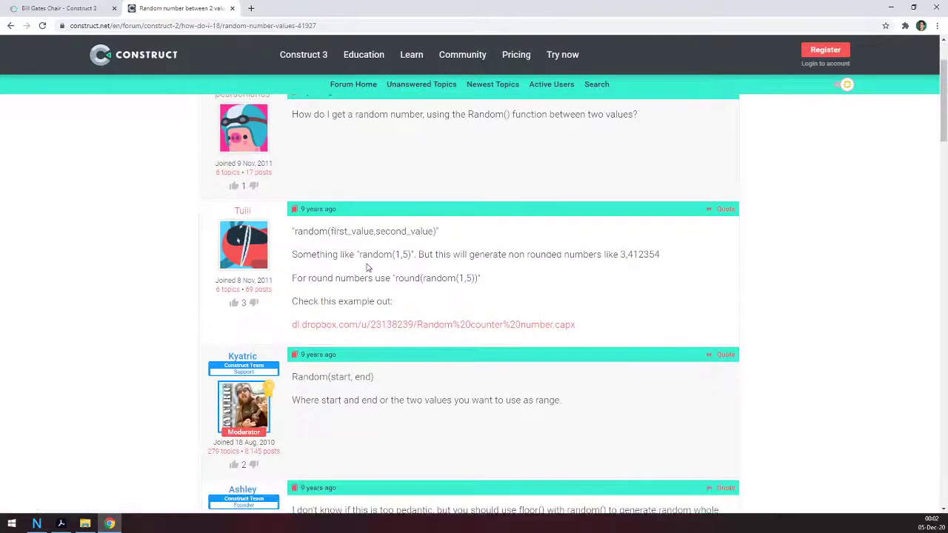
Step: Set both the X and Y coordinates of the created BillGates instance to random(0, 500) and finish the action
{"action": "left_click_drag", "start_coordinate": [360, 254], "coordinate": [411, 254]}
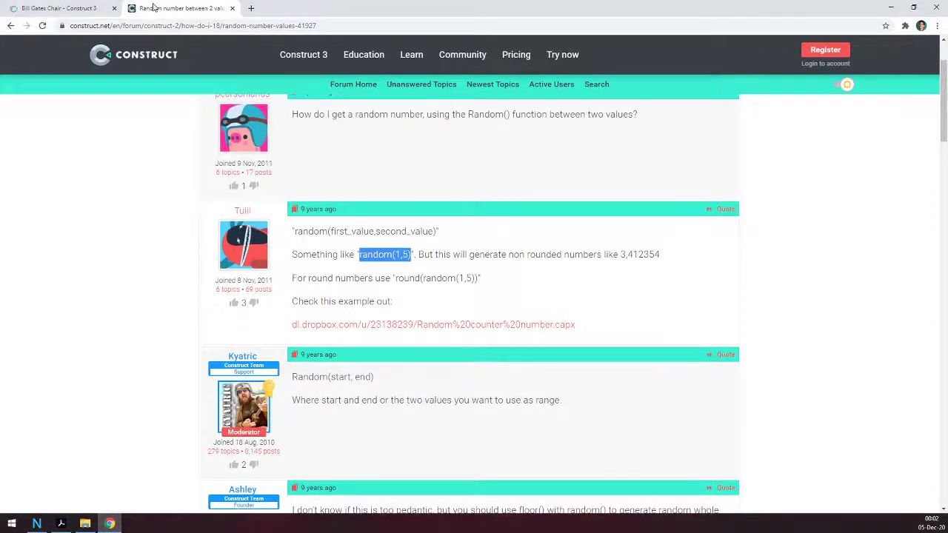
{"action": "left_click", "coordinate": [59, 8]}
{"action": "double_click", "coordinate": [424, 294]}
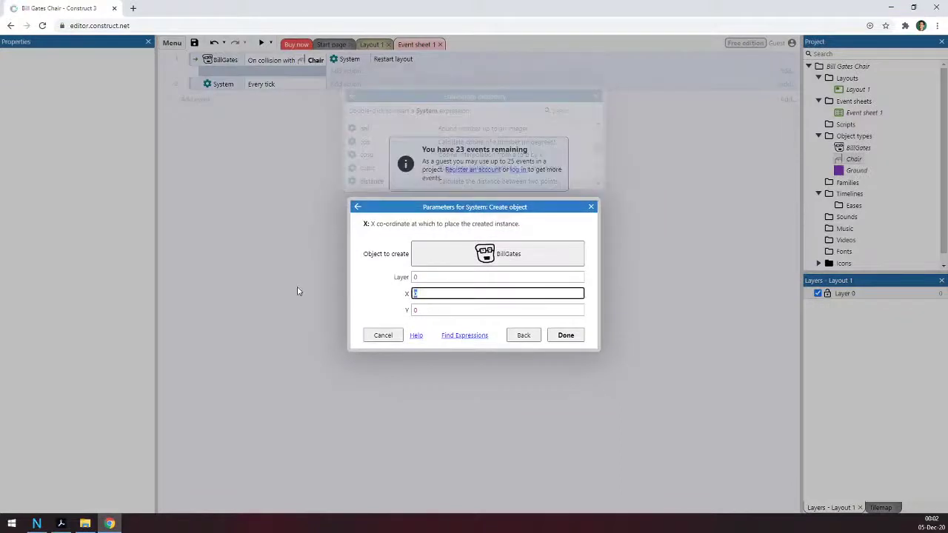
{"action": "type", "text": "random("}
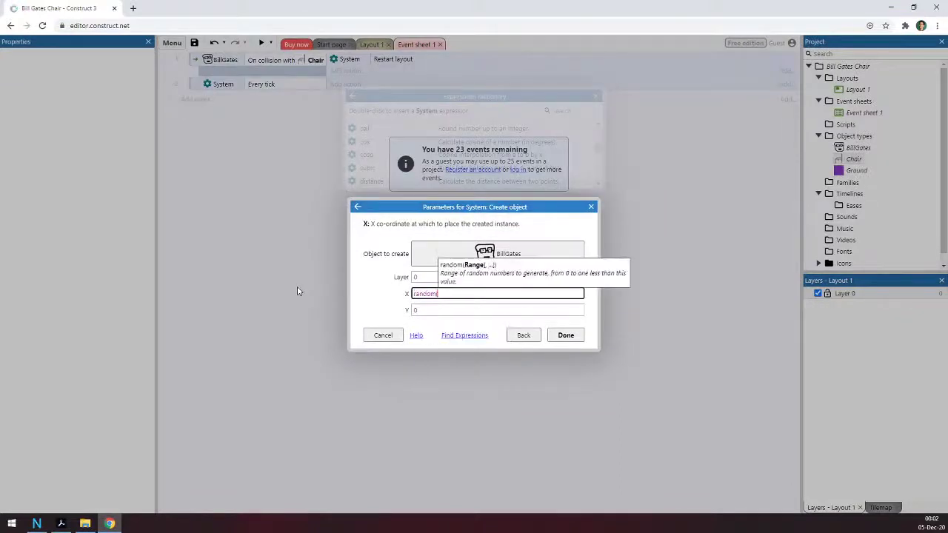
{"action": "type", "text": "0, 500"}
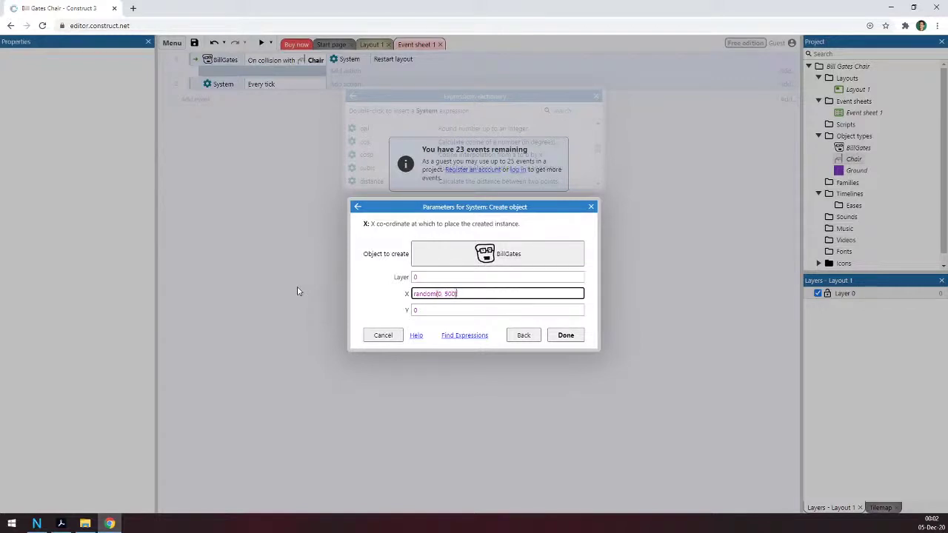
{"action": "key", "text": "Tab"}
{"action": "type", "text": "random("}
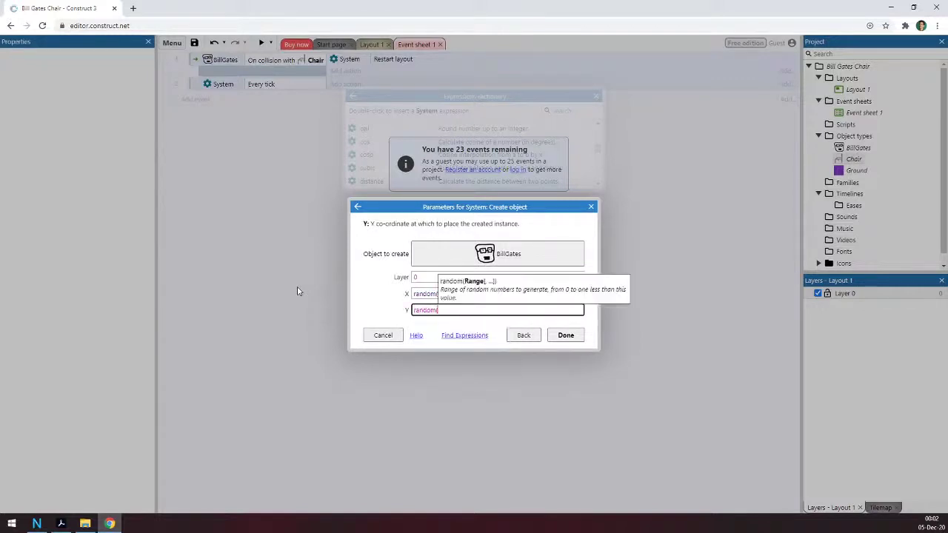
{"action": "type", "text": "0, 500"}
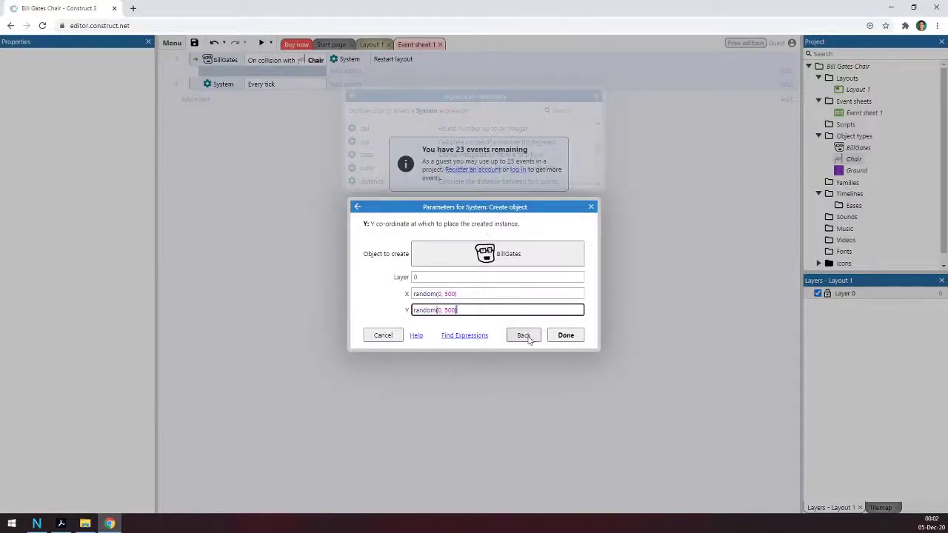
{"action": "left_click", "coordinate": [566, 336]}
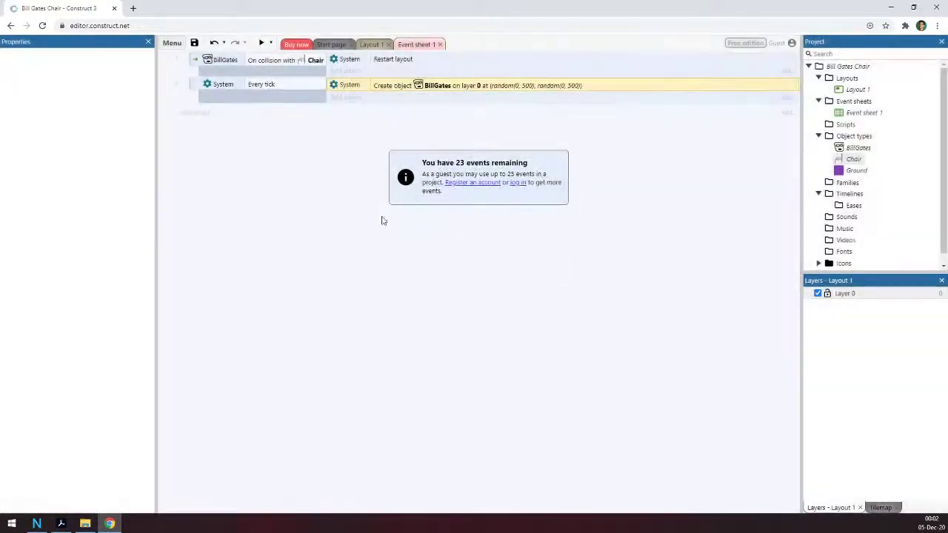
Step: Preview Layout 1 to check the random creation of BillGates instances with the Chairs in place
{"action": "left_click", "coordinate": [368, 46]}
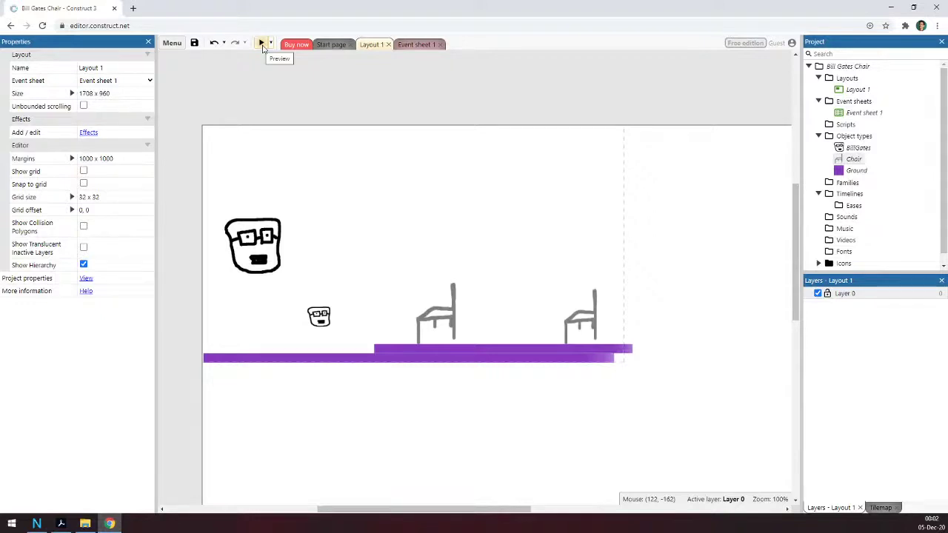
{"action": "left_click", "coordinate": [261, 43]}
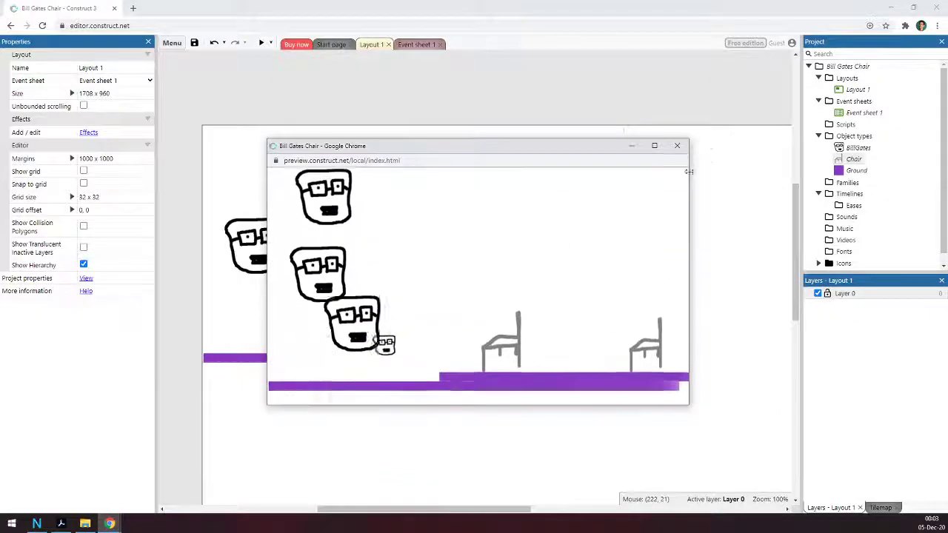
{"action": "left_click", "coordinate": [677, 145]}
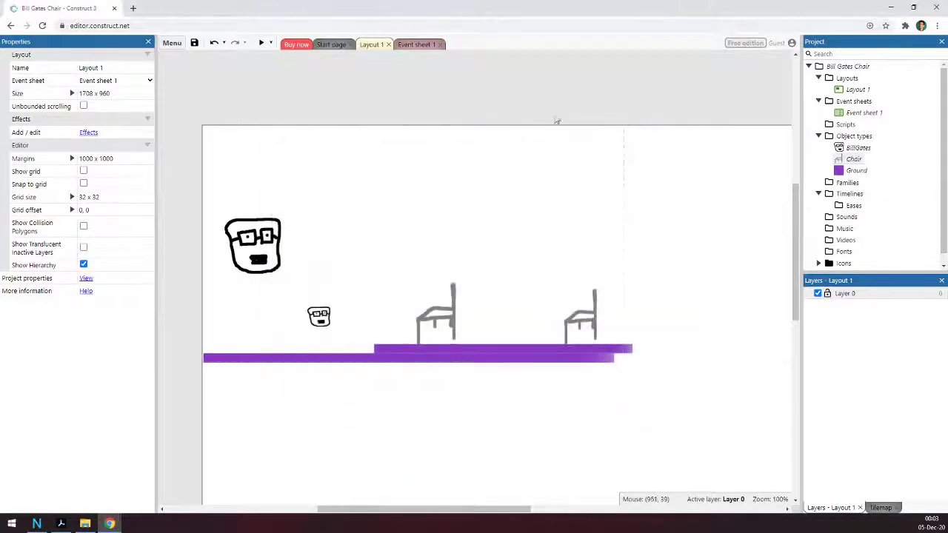
Step: Delete both Chair instances from Layout 1 and preview the game without them
{"action": "left_click", "coordinate": [440, 330]}
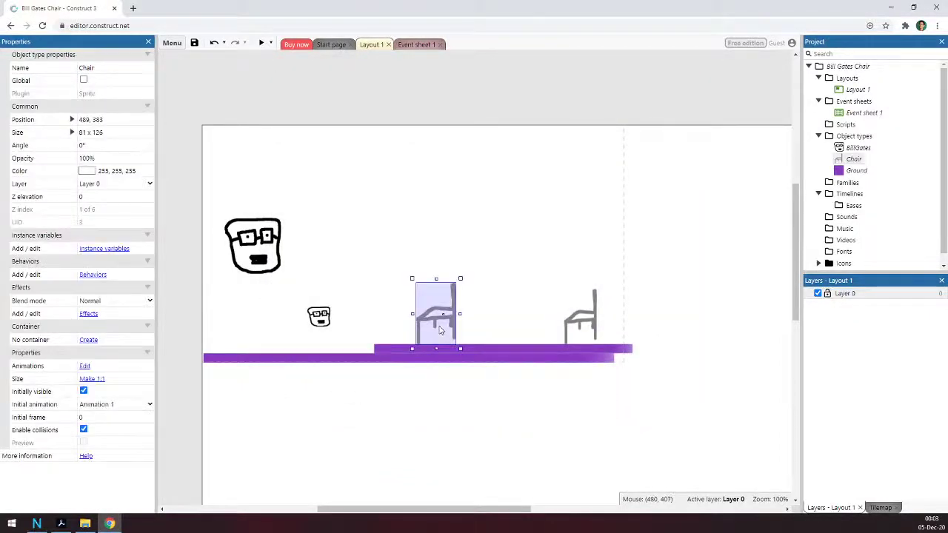
{"action": "key", "text": "Delete"}
{"action": "left_click", "coordinate": [588, 333]}
{"action": "key", "text": "Delete"}
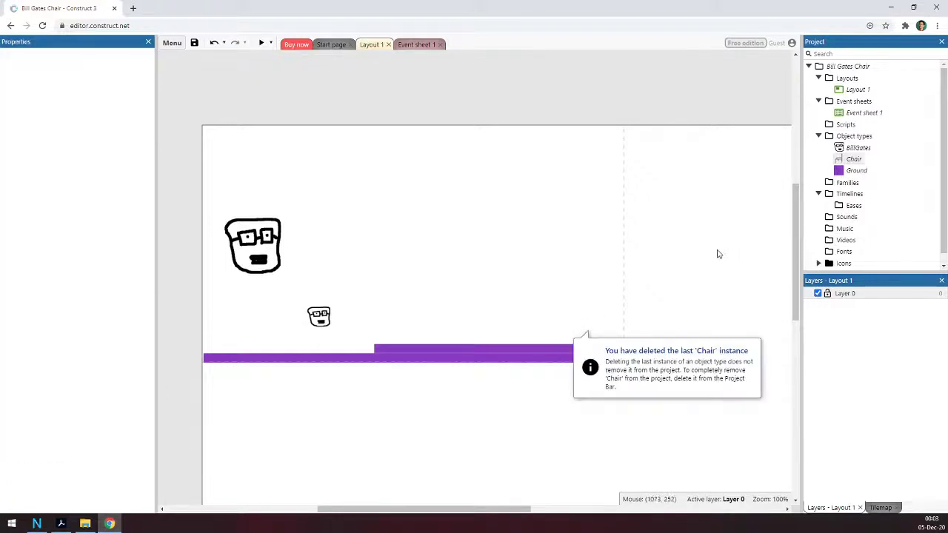
{"action": "left_click", "coordinate": [685, 311]}
{"action": "left_click", "coordinate": [260, 45]}
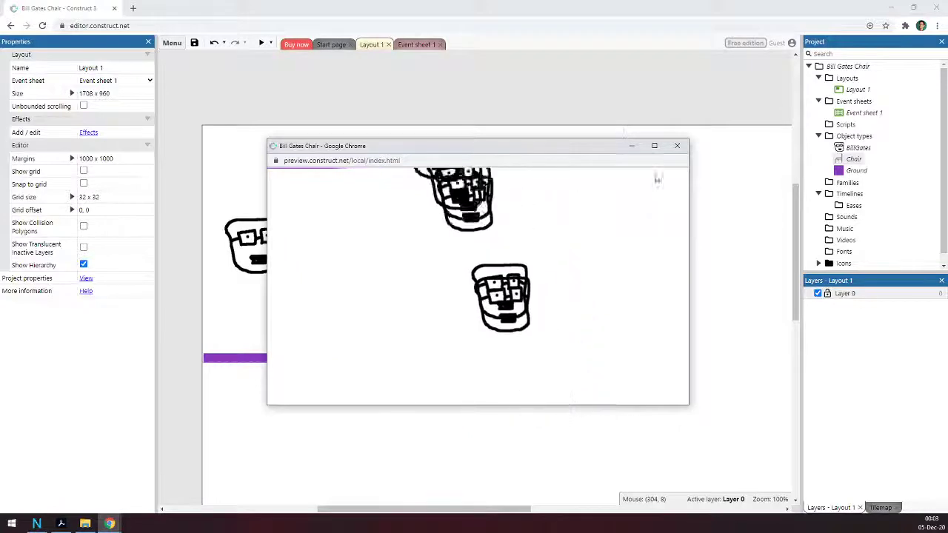
{"action": "left_click", "coordinate": [677, 146]}
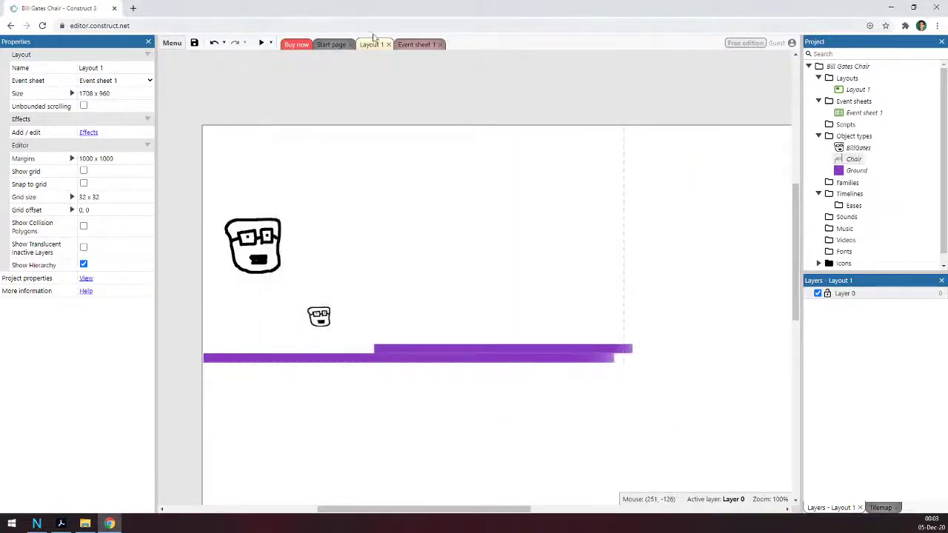
Step: Change the X and Y coordinates of the Create object action to random(0, 1000)
{"action": "left_click", "coordinate": [426, 46]}
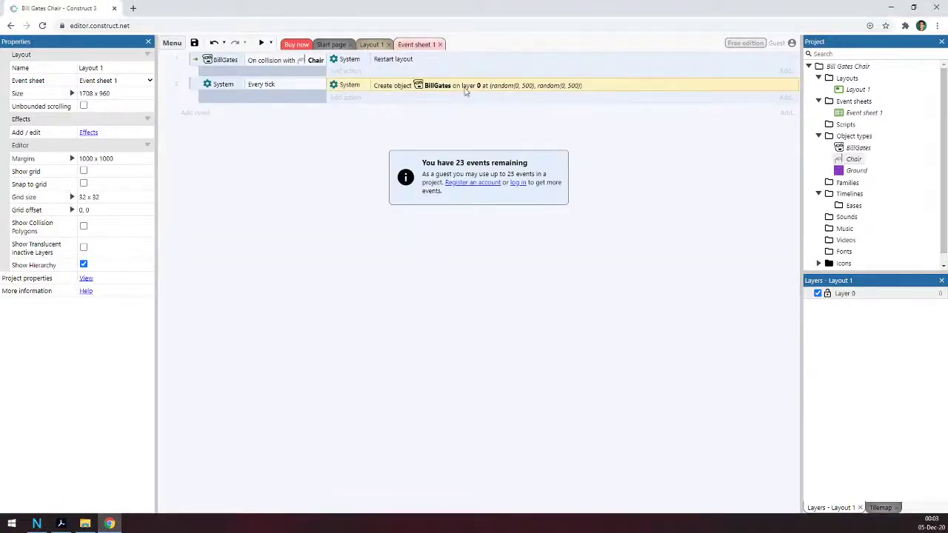
{"action": "double_click", "coordinate": [463, 86]}
{"action": "left_click", "coordinate": [446, 294]}
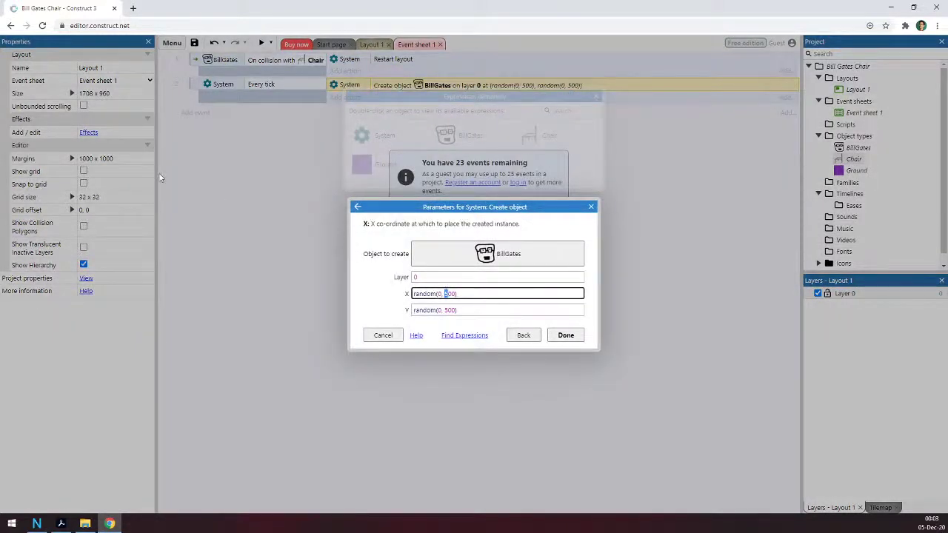
{"action": "key", "text": "Tab"}
{"action": "key", "text": "Home"}
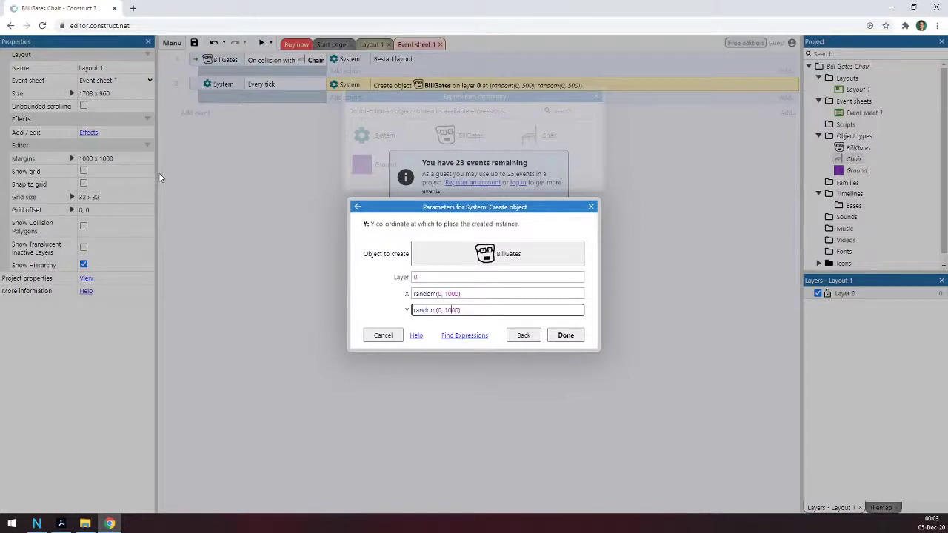
{"action": "left_click", "coordinate": [566, 335]}
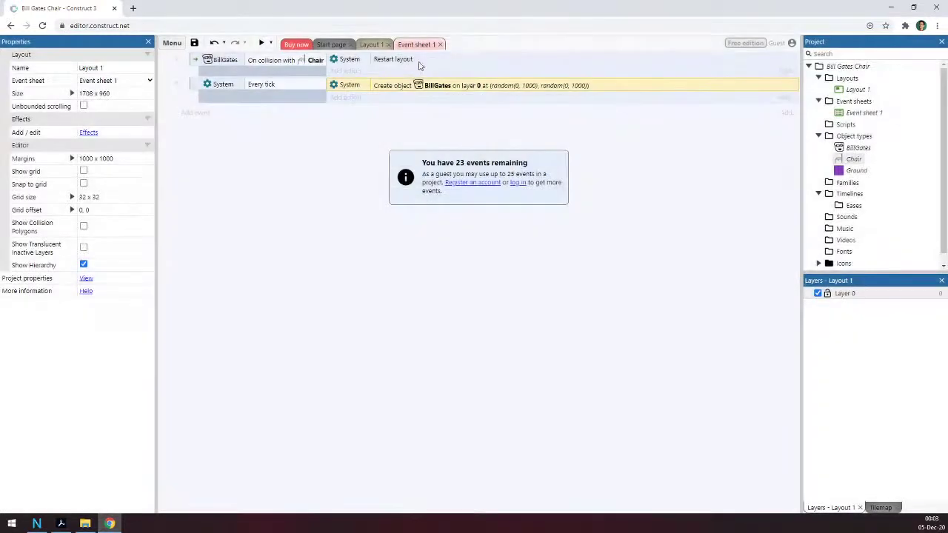
Step: Preview Layout 1 to check how BillGates instances spread over the larger random range
{"action": "left_click", "coordinate": [372, 46]}
{"action": "left_click", "coordinate": [261, 43]}
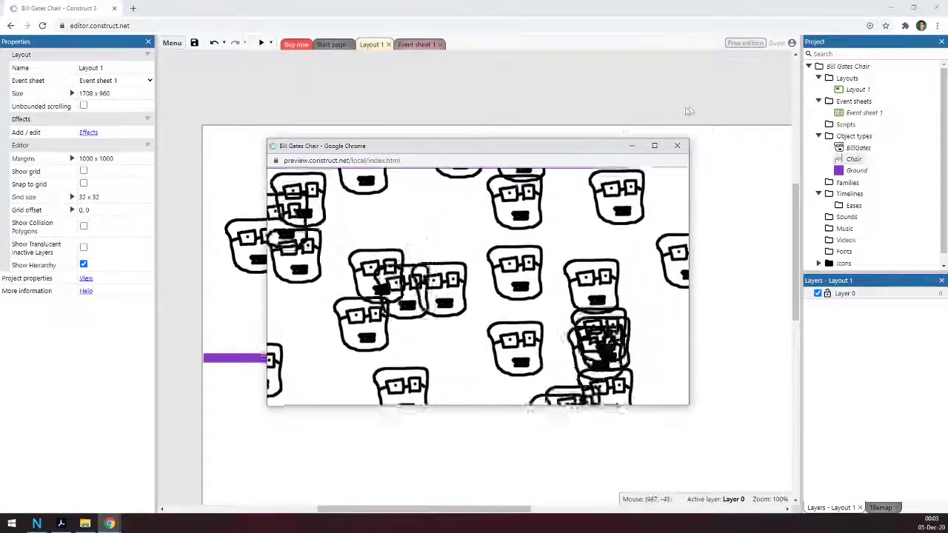
{"action": "left_click", "coordinate": [678, 148]}
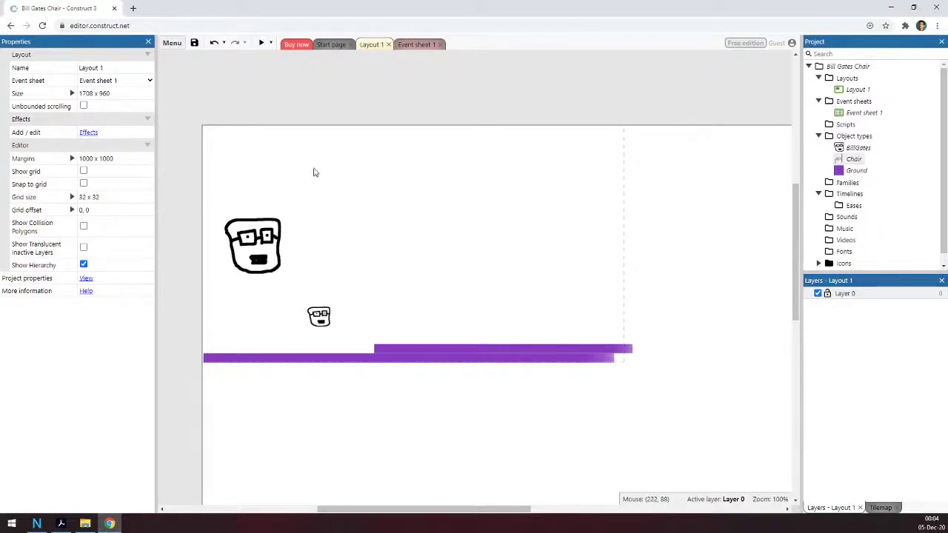
Step: Change the object created by the Every tick action to Chair and preview the game
{"action": "left_click", "coordinate": [406, 46]}
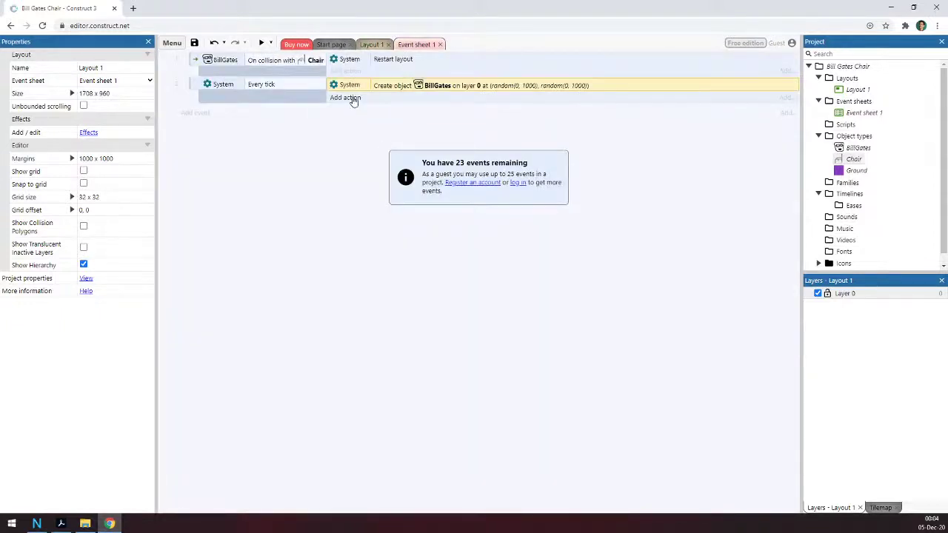
{"action": "double_click", "coordinate": [421, 88]}
{"action": "left_click", "coordinate": [511, 255]}
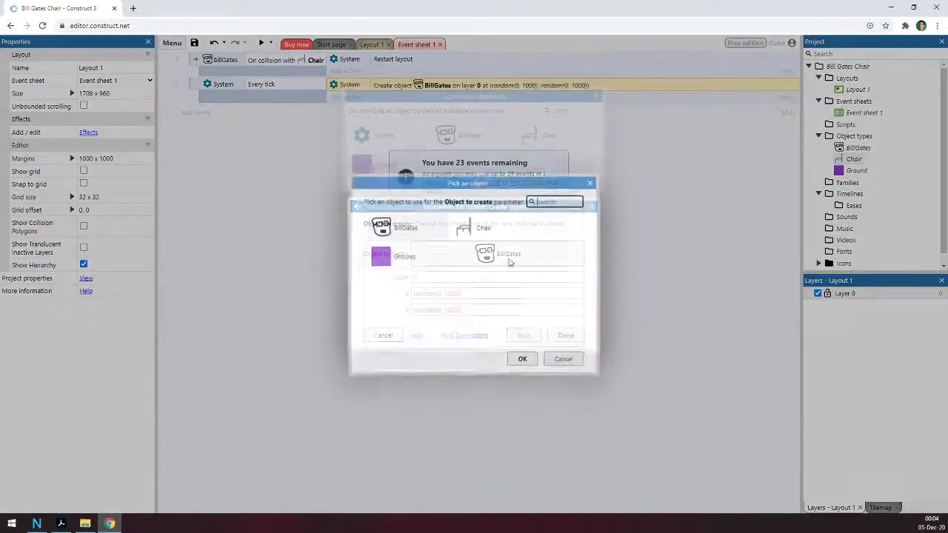
{"action": "double_click", "coordinate": [483, 230]}
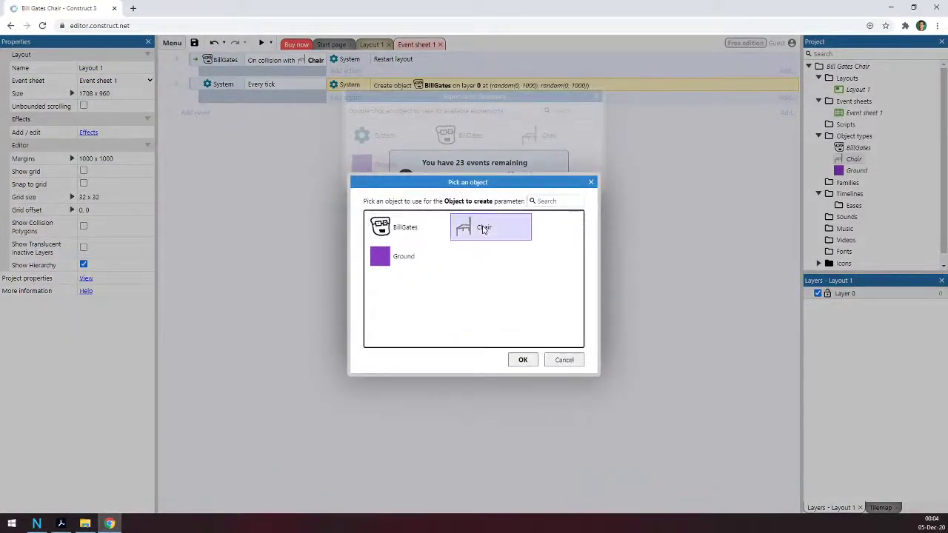
{"action": "left_click", "coordinate": [564, 335]}
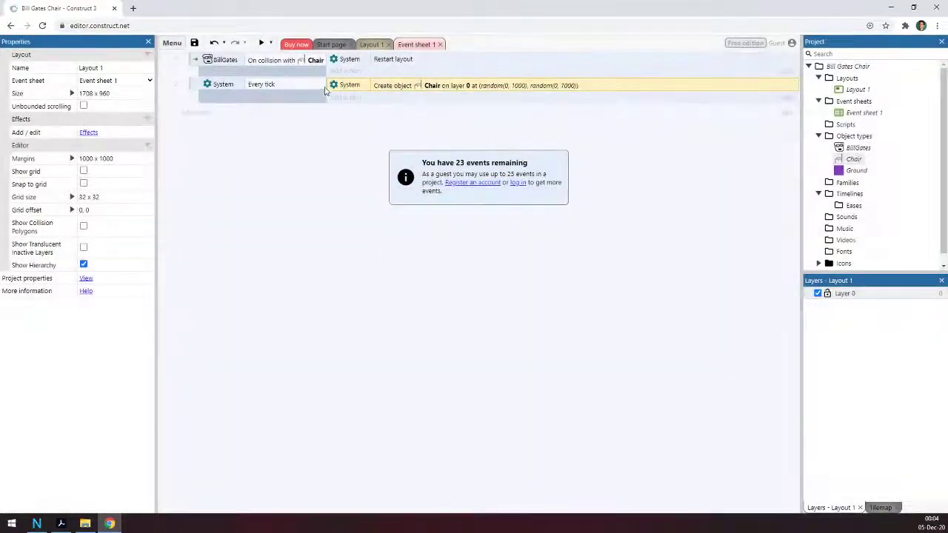
{"action": "left_click", "coordinate": [260, 43]}
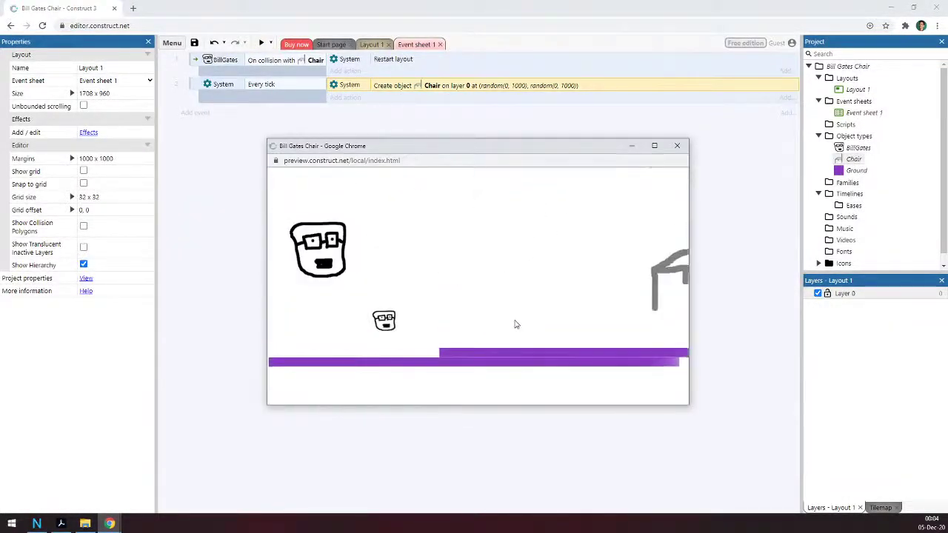
{"action": "left_click", "coordinate": [677, 146]}
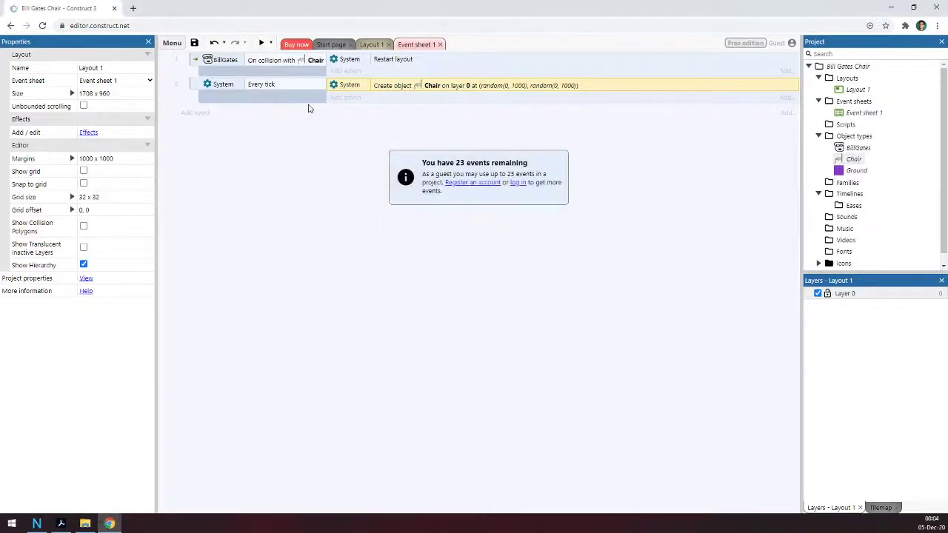
Step: Try placing a Chair instance shrunk to about 20 x 37 in Layout 1, and remove it again
{"action": "left_click", "coordinate": [371, 44]}
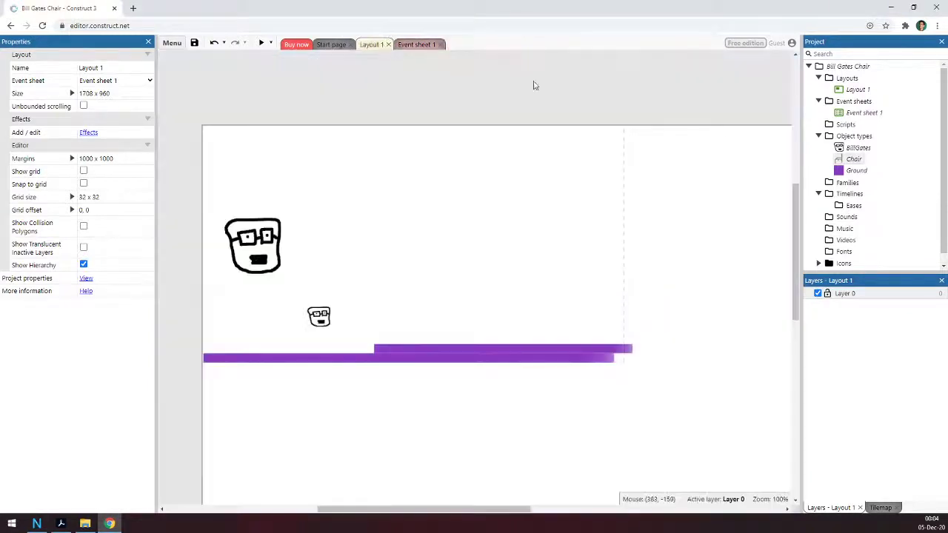
{"action": "left_click_drag", "start_coordinate": [854, 159], "coordinate": [489, 200]}
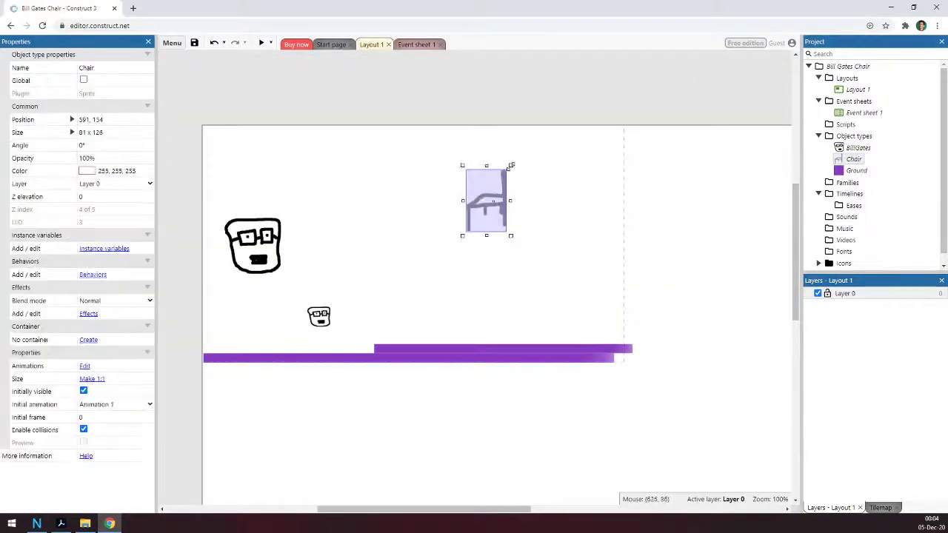
{"action": "left_click_drag", "start_coordinate": [511, 165], "coordinate": [483, 209]}
{"action": "left_click", "coordinate": [315, 262]}
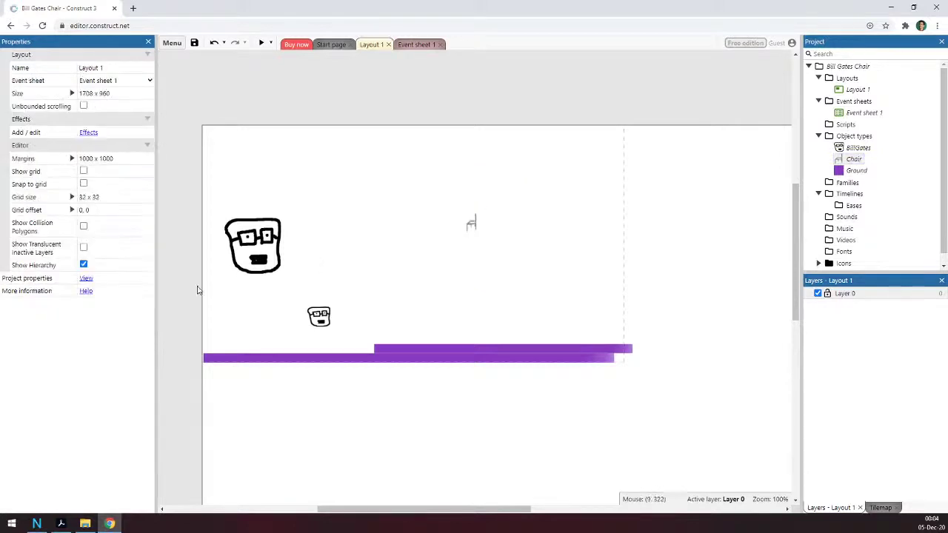
{"action": "left_click_drag", "start_coordinate": [471, 225], "coordinate": [420, 265]}
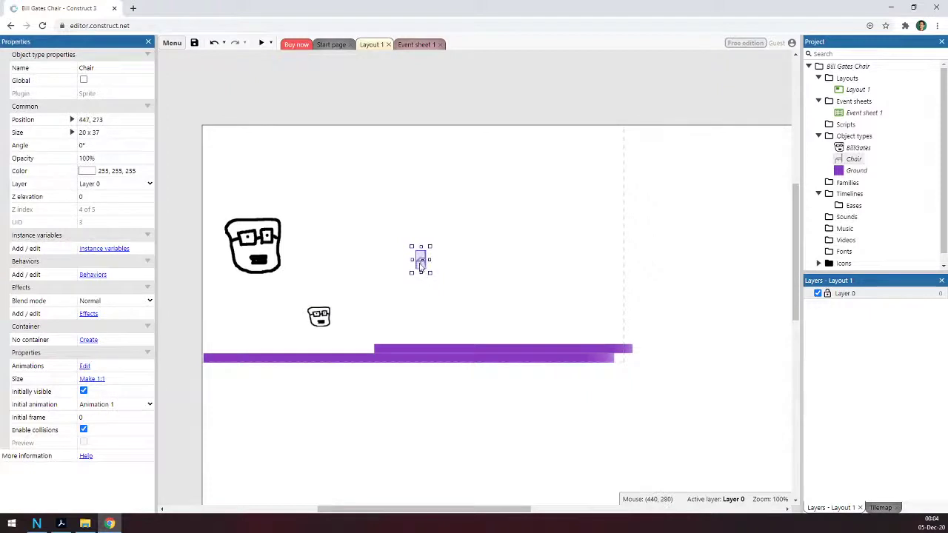
{"action": "key", "text": "Delete"}
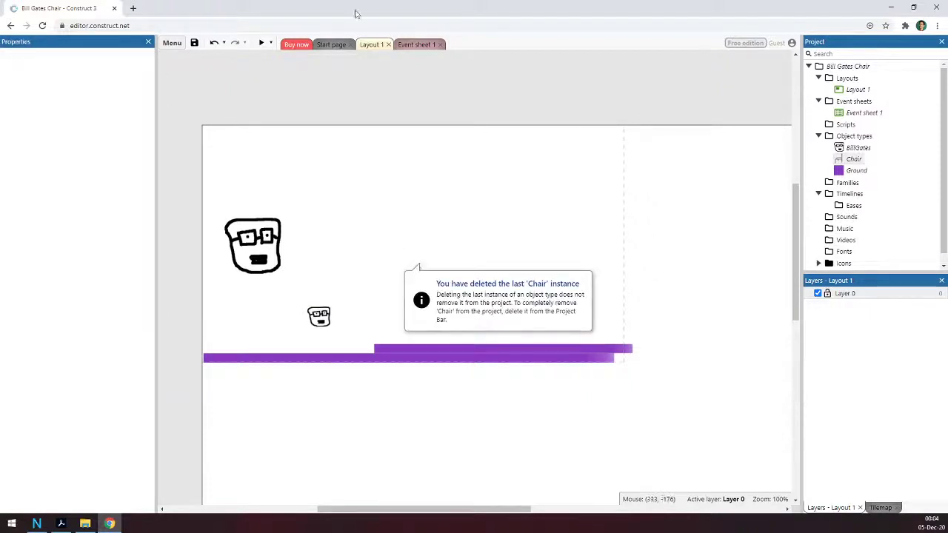
Step: Remove the Every tick condition from the event that creates Chairs, keeping its action
{"action": "left_click", "coordinate": [430, 45]}
{"action": "left_click", "coordinate": [252, 87]}
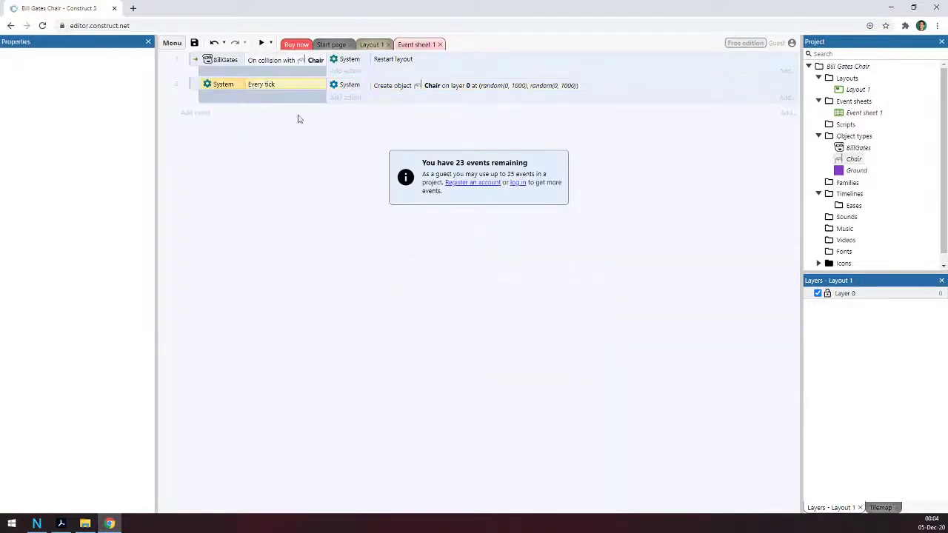
{"action": "key", "text": "Delete"}
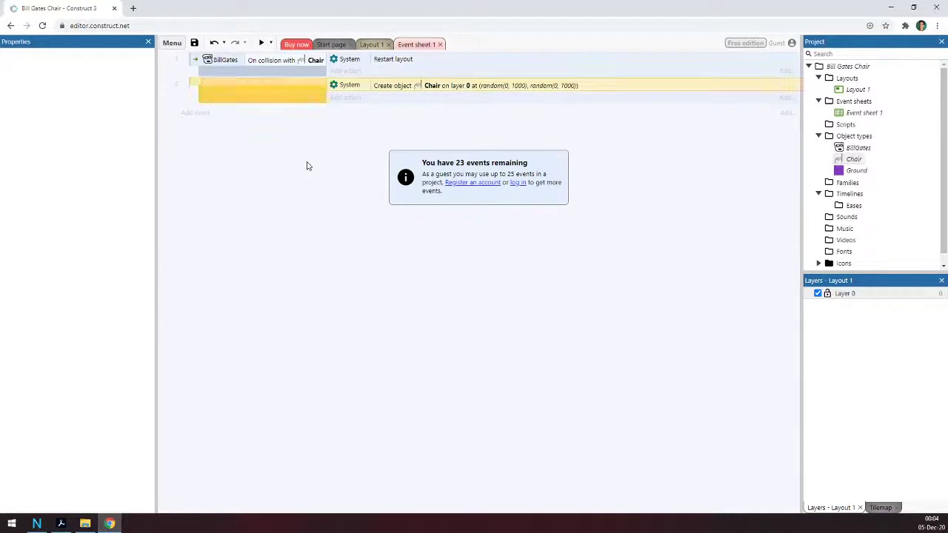
Step: Add a System Every X seconds condition with an interval of 1.0 seconds to the event that creates Chairs
{"action": "double_click", "coordinate": [260, 89]}
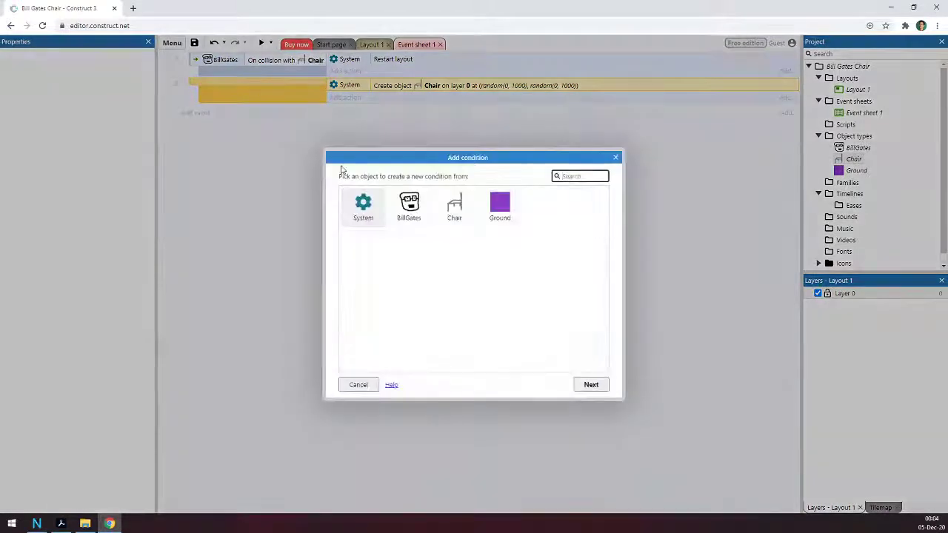
{"action": "double_click", "coordinate": [376, 216]}
{"action": "scroll", "coordinate": [433, 271], "scroll_direction": "down", "scroll_amount": 1}
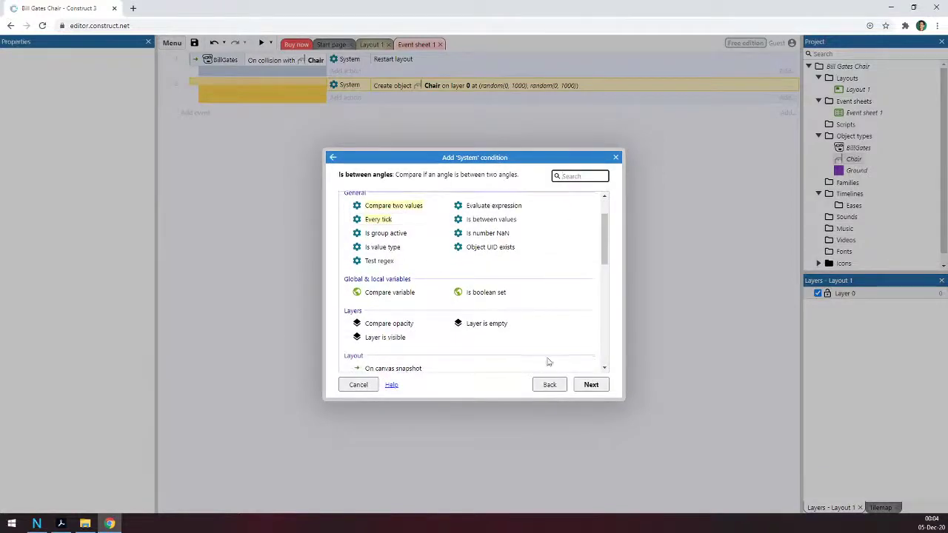
{"action": "left_click", "coordinate": [551, 385]}
{"action": "double_click", "coordinate": [369, 219]}
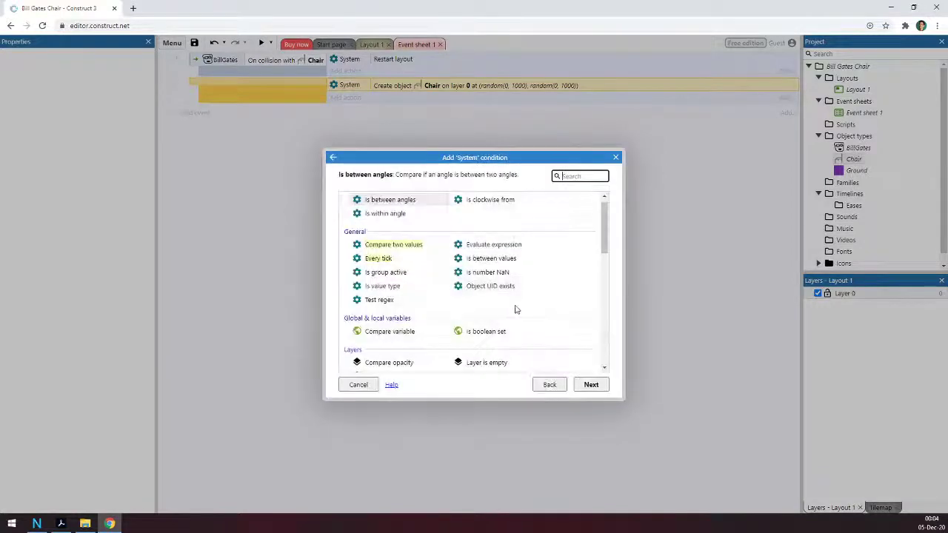
{"action": "scroll", "coordinate": [516, 310], "scroll_direction": "down", "scroll_amount": 4}
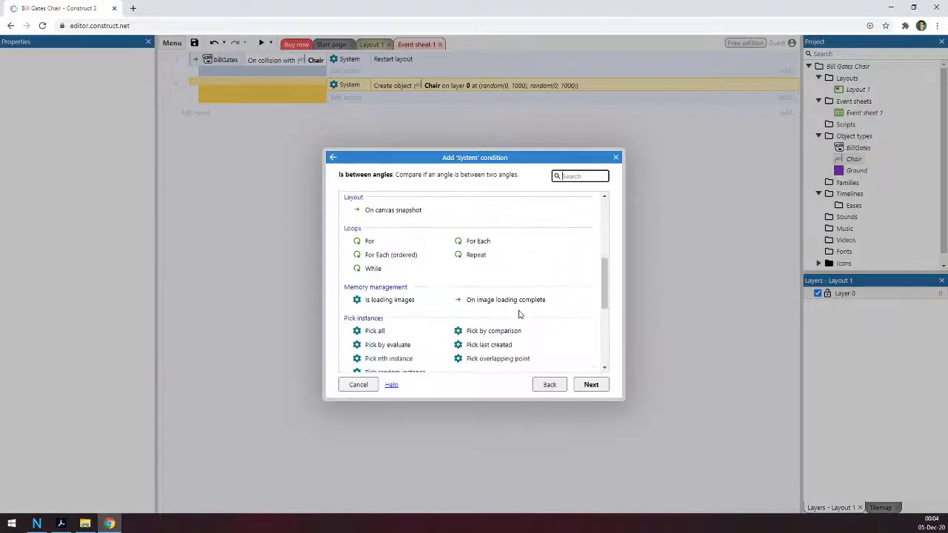
{"action": "scroll", "coordinate": [519, 314], "scroll_direction": "down", "scroll_amount": 4}
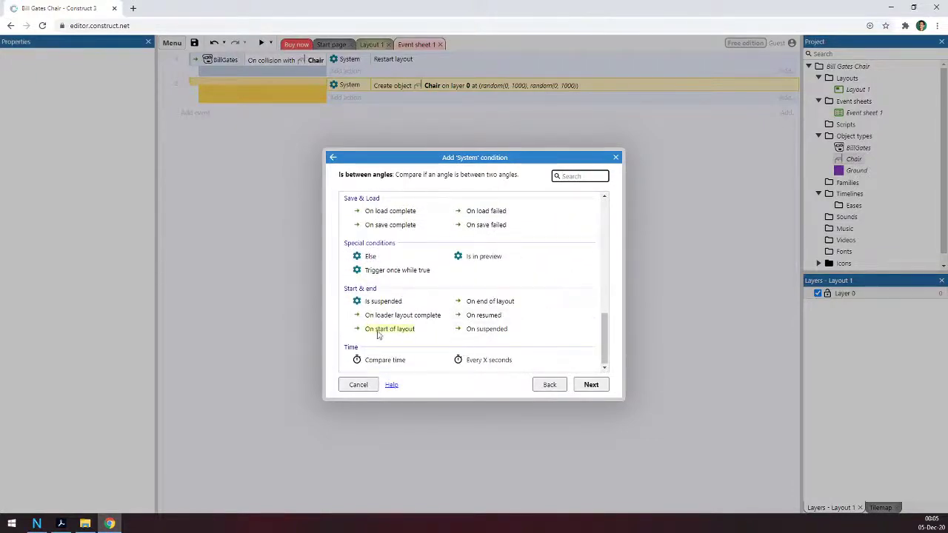
{"action": "left_click", "coordinate": [468, 362]}
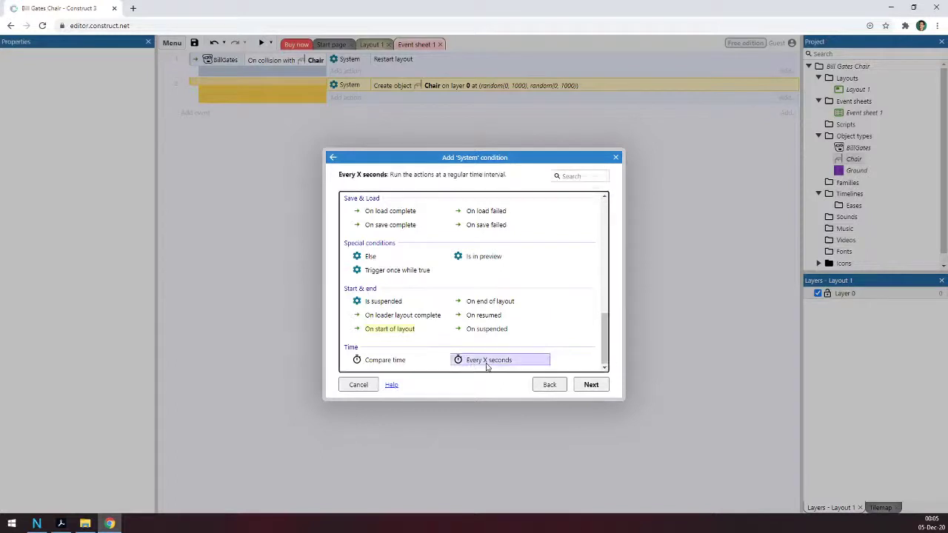
{"action": "double_click", "coordinate": [487, 363]}
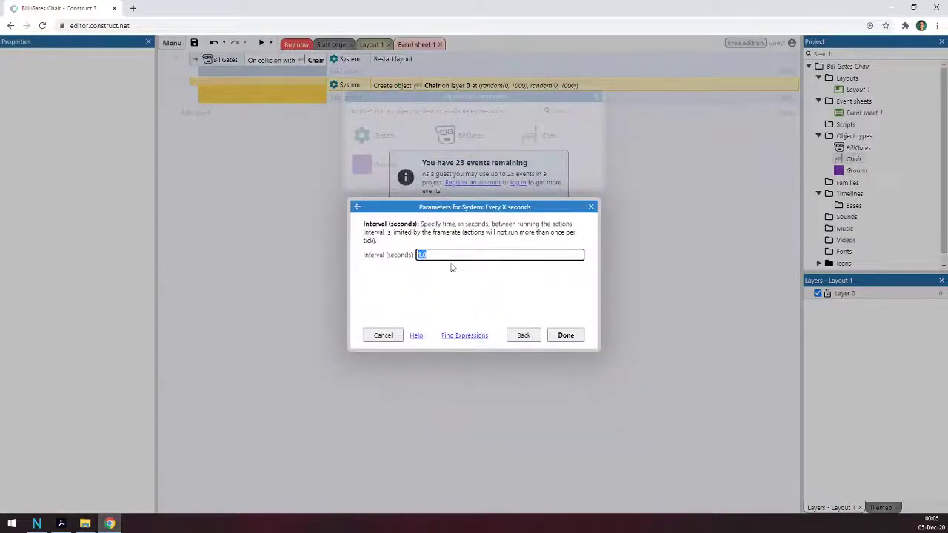
{"action": "left_click", "coordinate": [524, 335]}
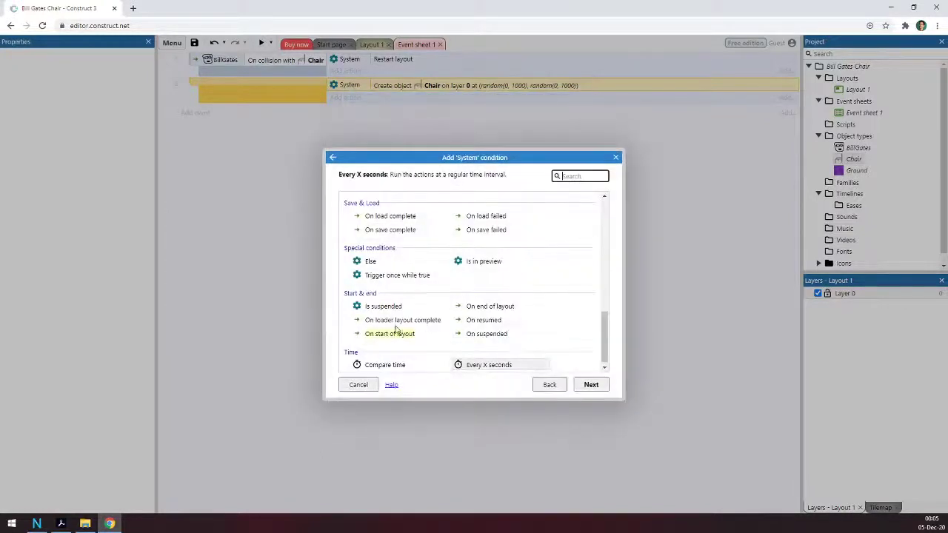
{"action": "double_click", "coordinate": [482, 368]}
{"action": "left_click", "coordinate": [503, 254]}
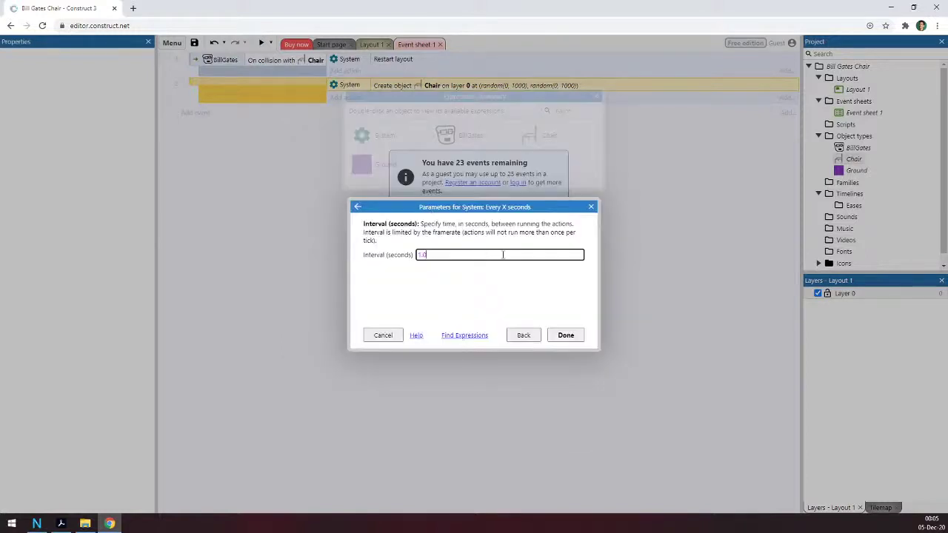
{"action": "left_click_drag", "start_coordinate": [428, 255], "coordinate": [348, 256]}
{"action": "left_click", "coordinate": [568, 334]}
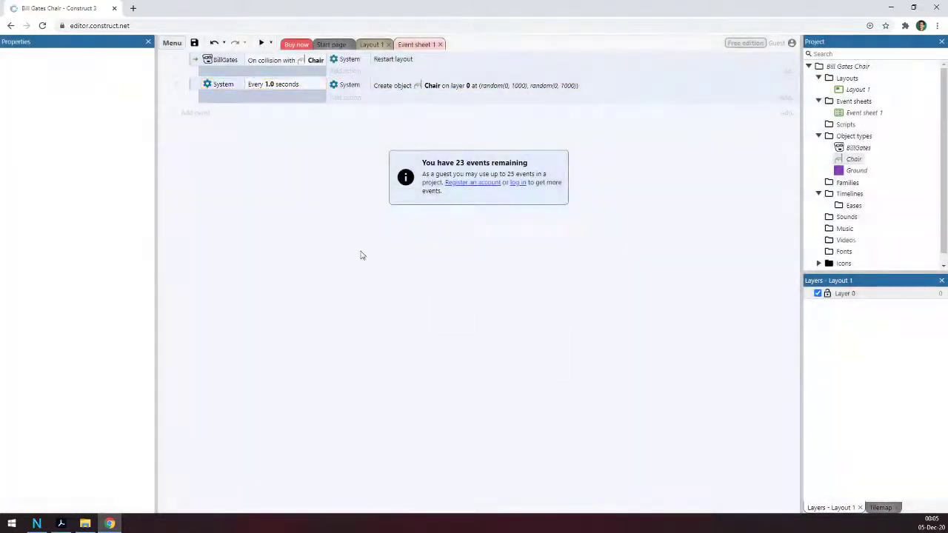
Step: Preview Layout 1 and move BillGates back and forth to check how Chairs are created at the timed interval
{"action": "left_click", "coordinate": [371, 45]}
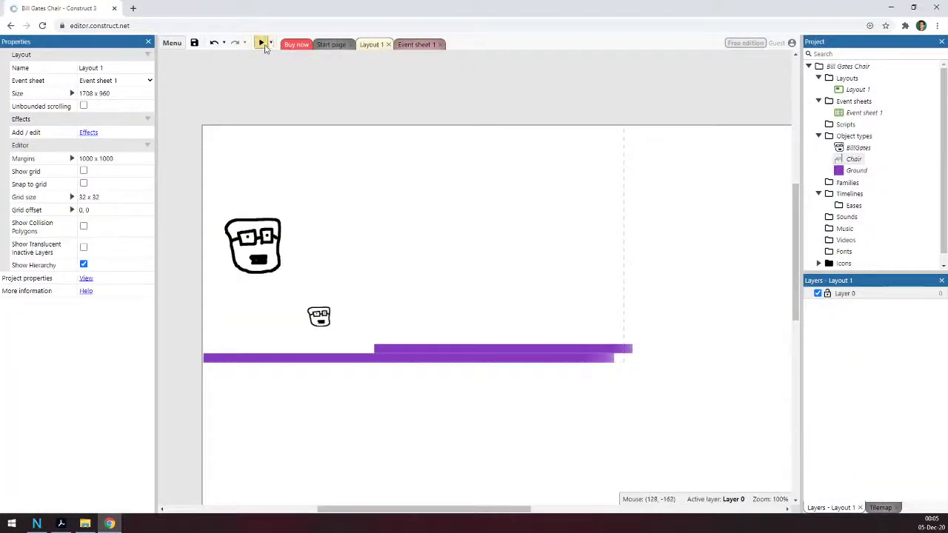
{"action": "left_click", "coordinate": [261, 43]}
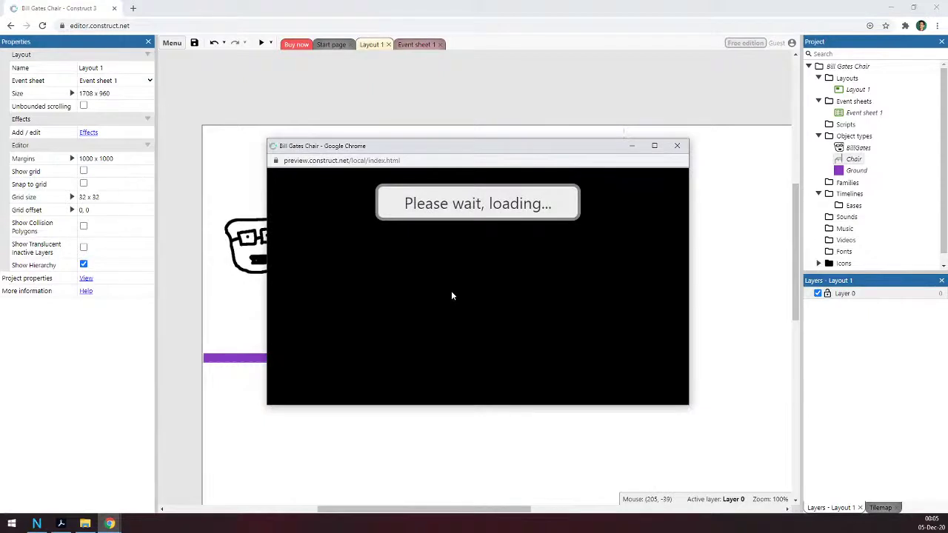
{"action": "key", "text": "Right"}
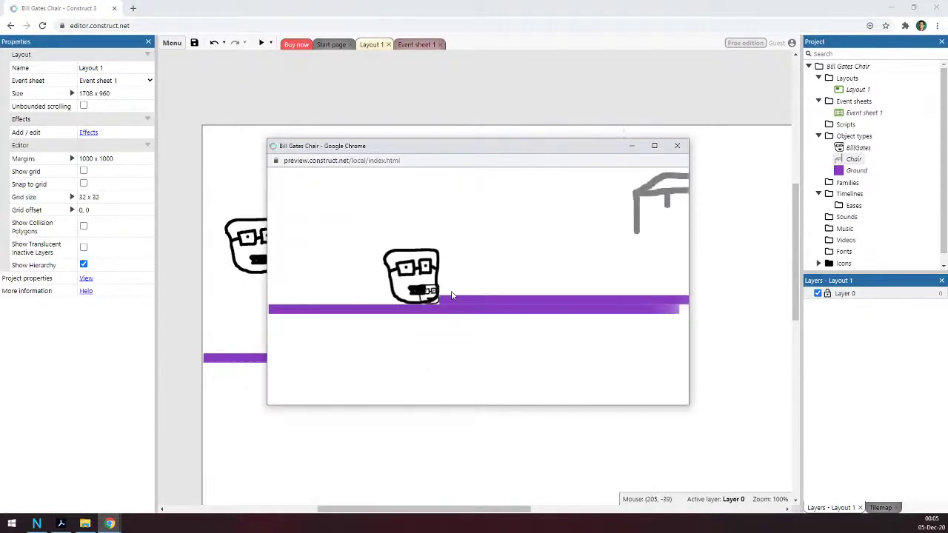
{"action": "key", "text": "Left"}
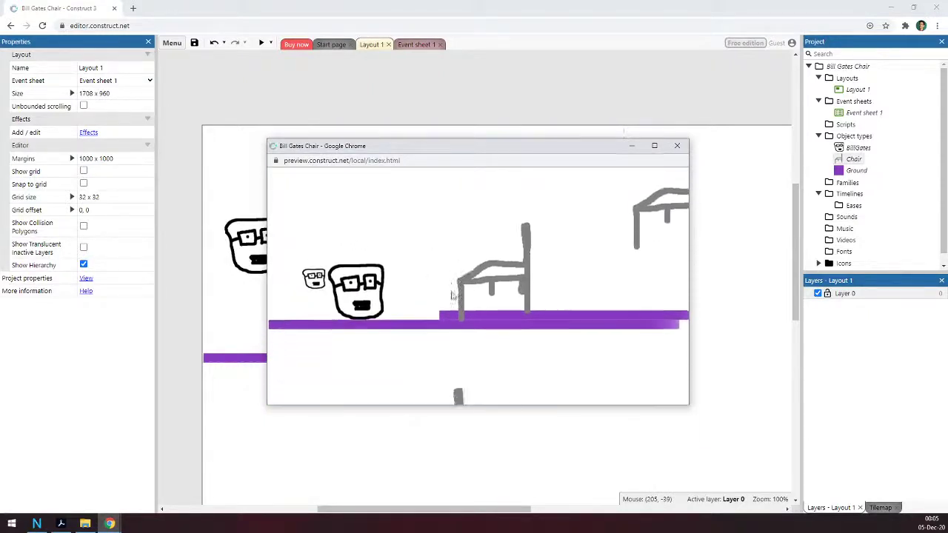
{"action": "key", "text": "Right"}
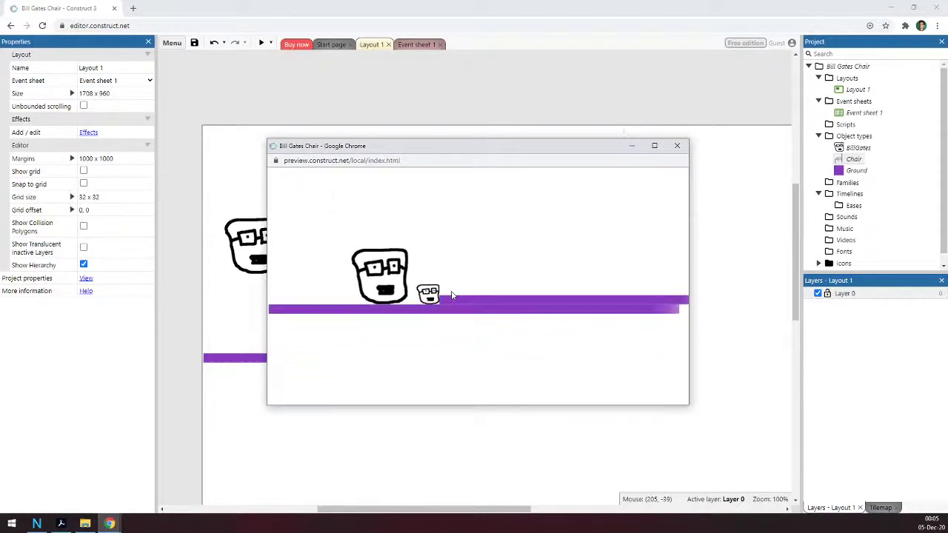
{"action": "key", "text": "Right"}
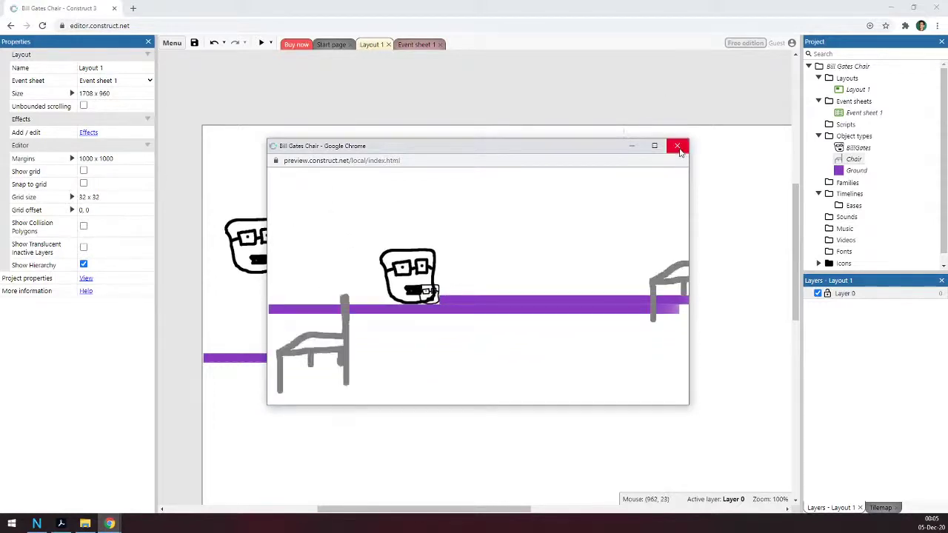
{"action": "left_click", "coordinate": [678, 148]}
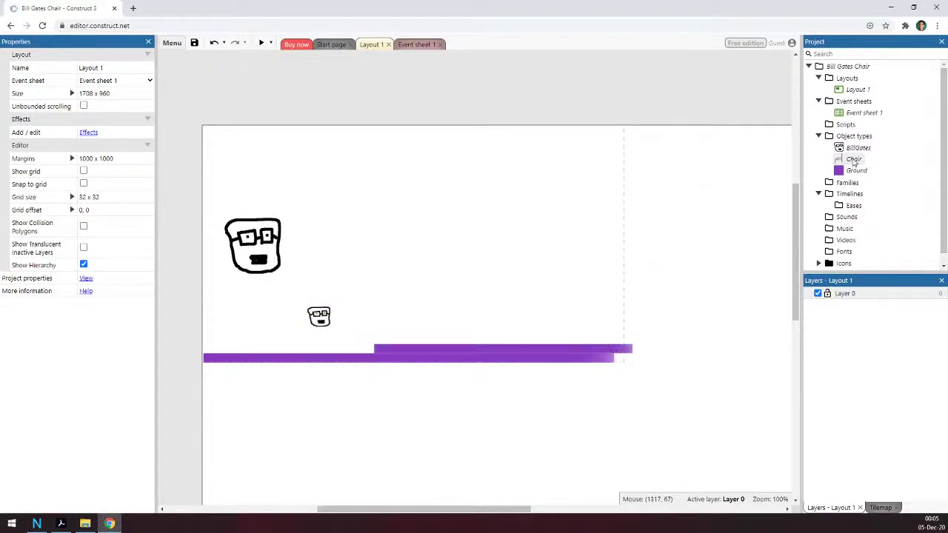
Step: Place a Chair instance in Layout 1, shrink it to about 26 x 38, and move it beyond the dashed viewport boundary
{"action": "left_click_drag", "start_coordinate": [854, 162], "coordinate": [493, 195]}
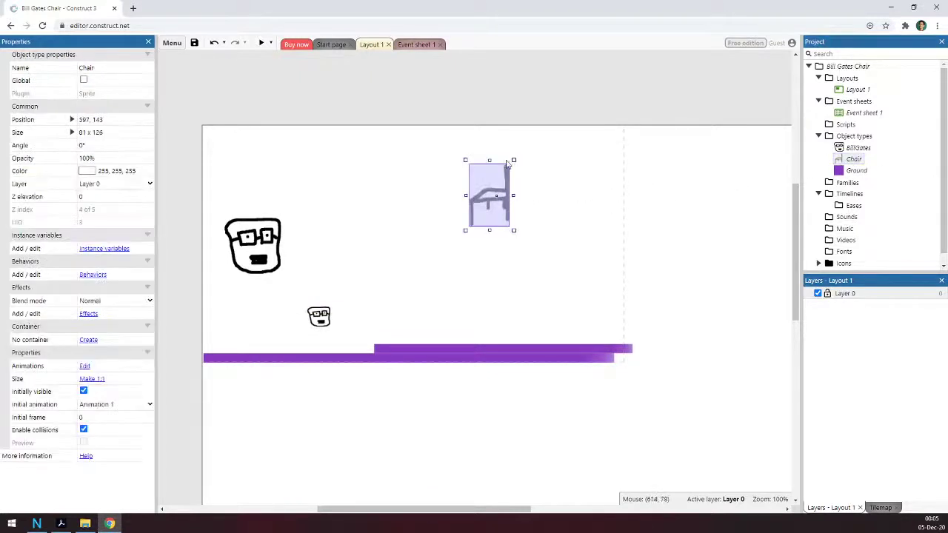
{"action": "left_click_drag", "start_coordinate": [514, 160], "coordinate": [487, 202]}
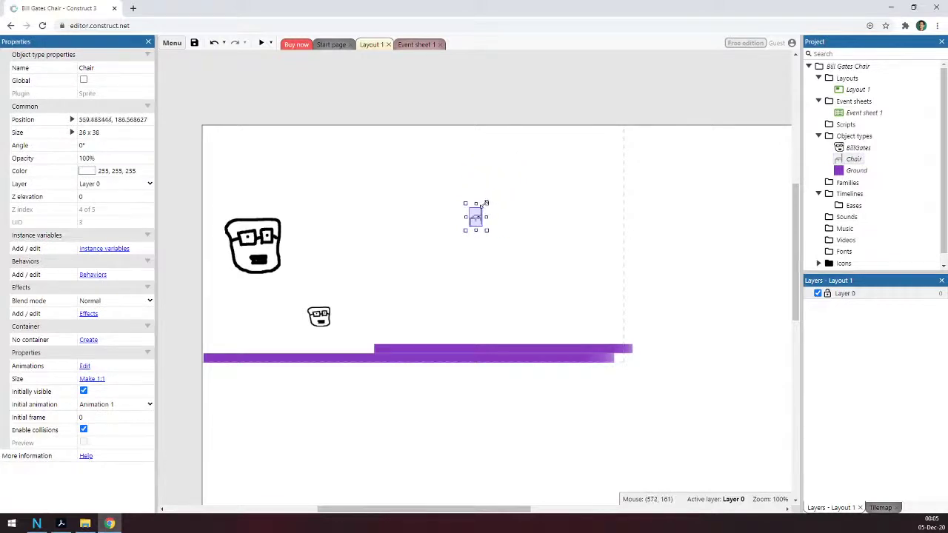
{"action": "left_click", "coordinate": [485, 201]}
{"action": "left_click", "coordinate": [476, 218]}
{"action": "left_click_drag", "start_coordinate": [477, 218], "coordinate": [709, 152]}
{"action": "left_click", "coordinate": [257, 56]}
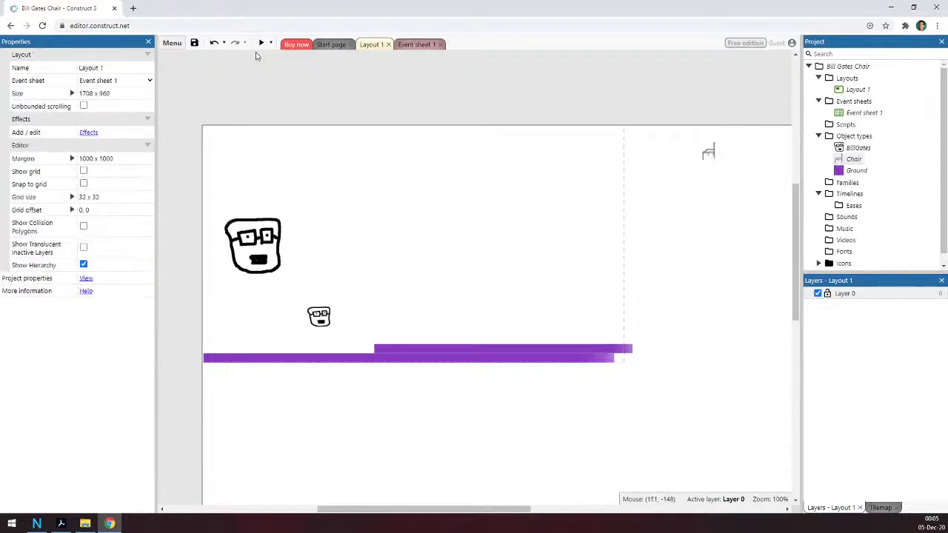
Step: Preview the game with the smaller Chairs and reposition the Chair instance in Layout 1 to about 1002, 125
{"action": "left_click", "coordinate": [260, 42]}
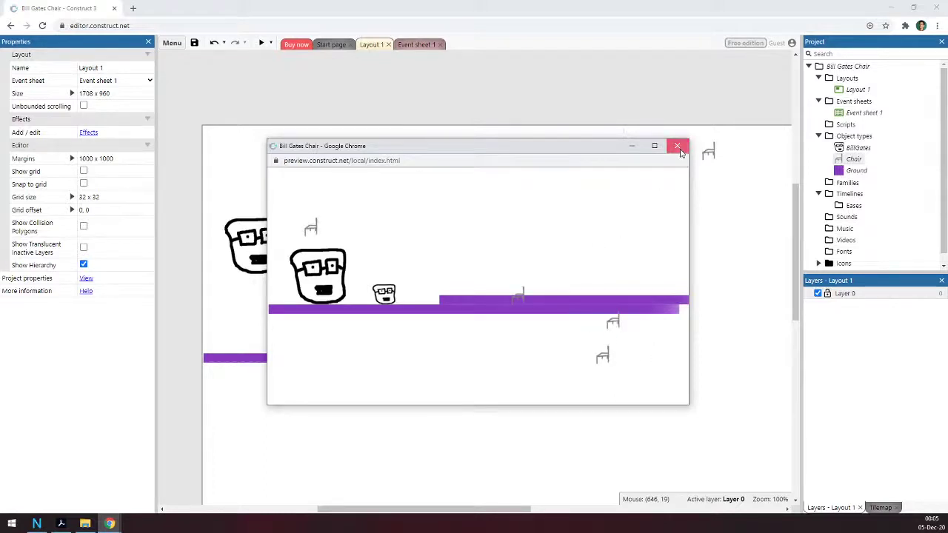
{"action": "left_click", "coordinate": [678, 148]}
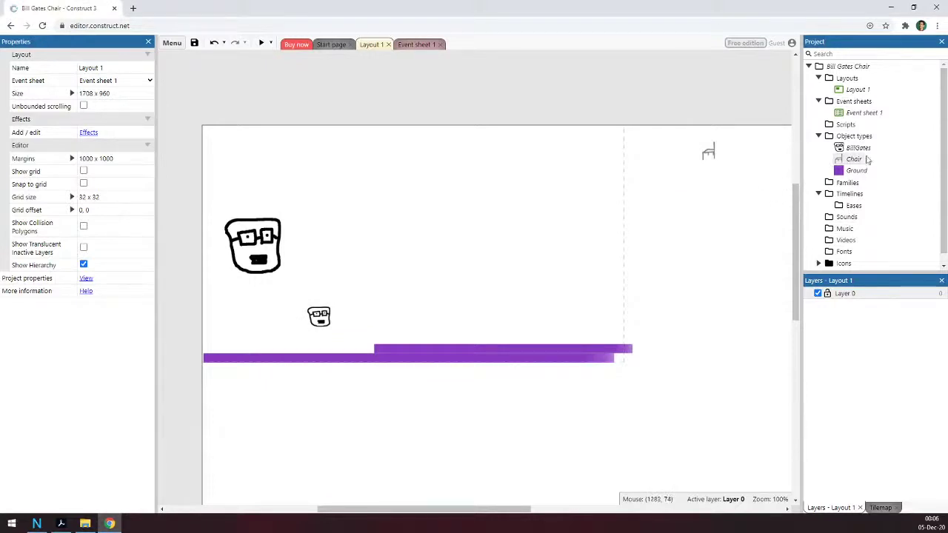
{"action": "left_click_drag", "start_coordinate": [715, 156], "coordinate": [700, 191]}
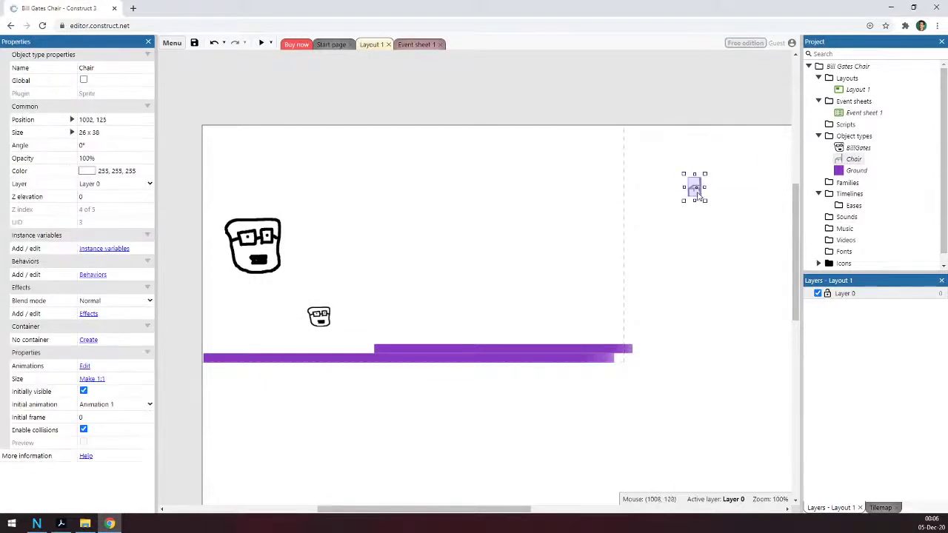
{"action": "left_click", "coordinate": [590, 276]}
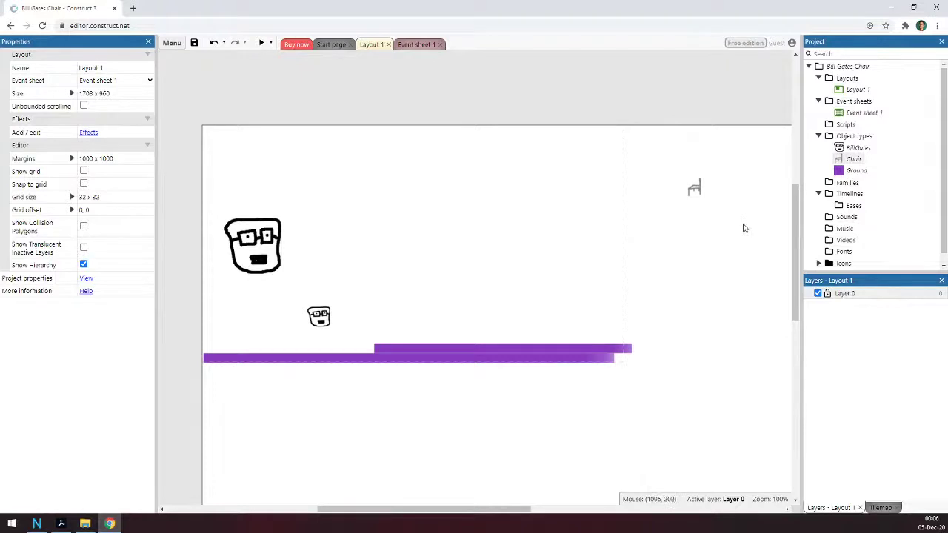
{"action": "right_click", "coordinate": [855, 161]}
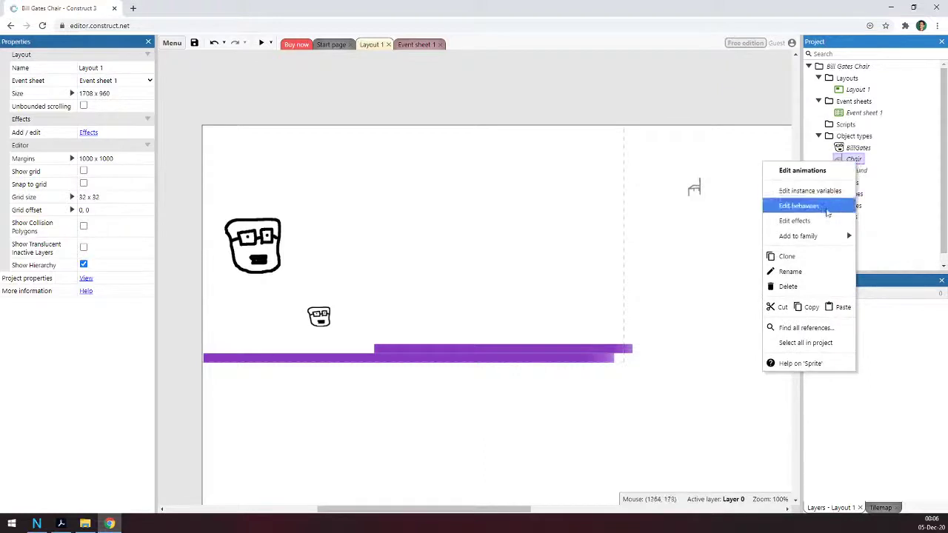
{"action": "left_click", "coordinate": [828, 213]}
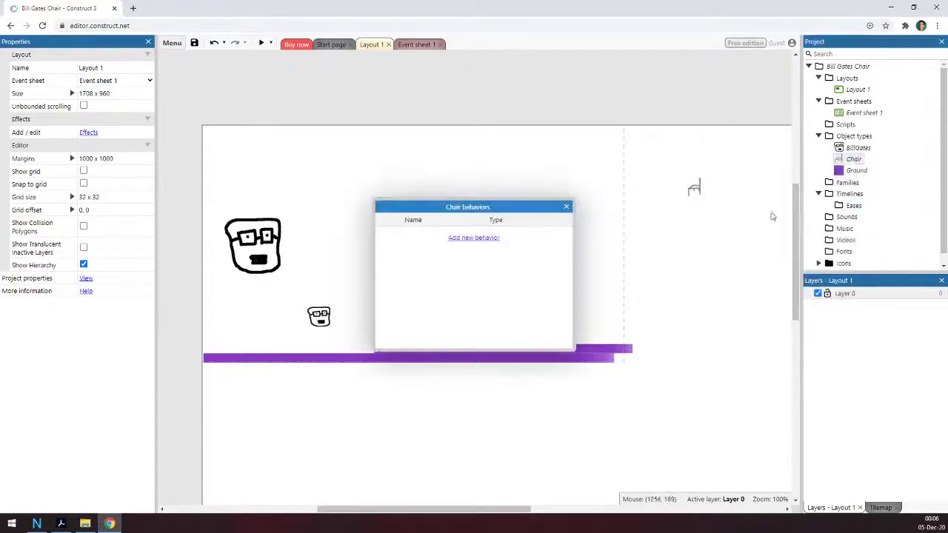
{"action": "left_click", "coordinate": [565, 208]}
Step: Start adding a new behavior to the Chair object and look through the available general and movement behaviors
{"action": "right_click", "coordinate": [855, 160]}
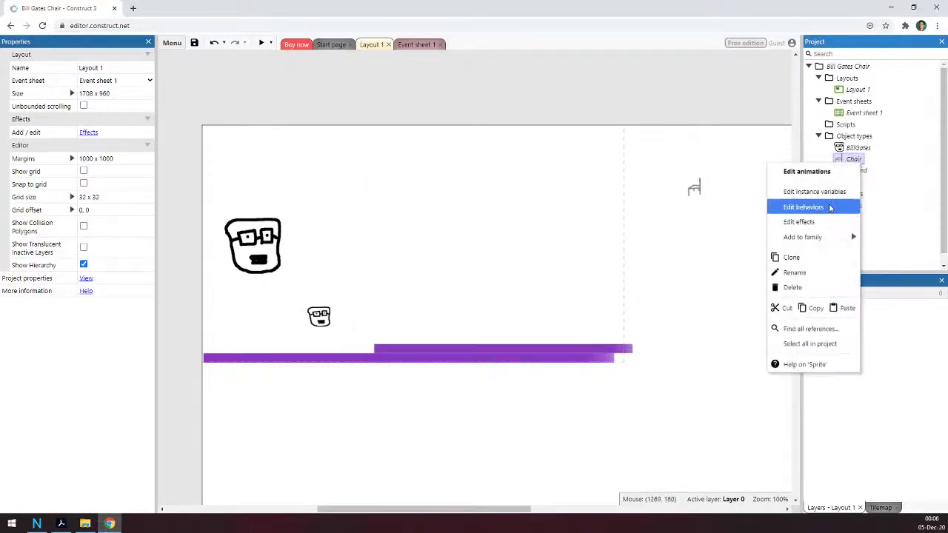
{"action": "left_click", "coordinate": [829, 207]}
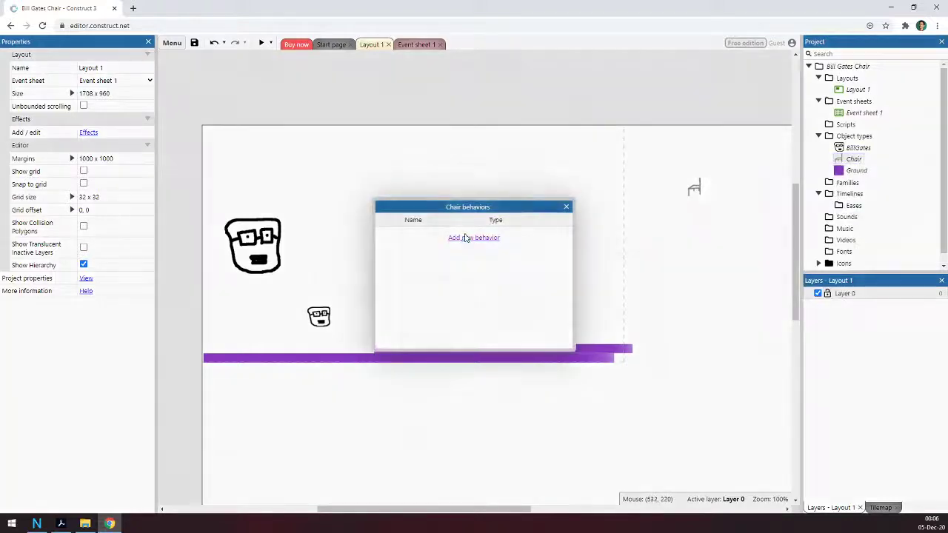
{"action": "left_click", "coordinate": [465, 238]}
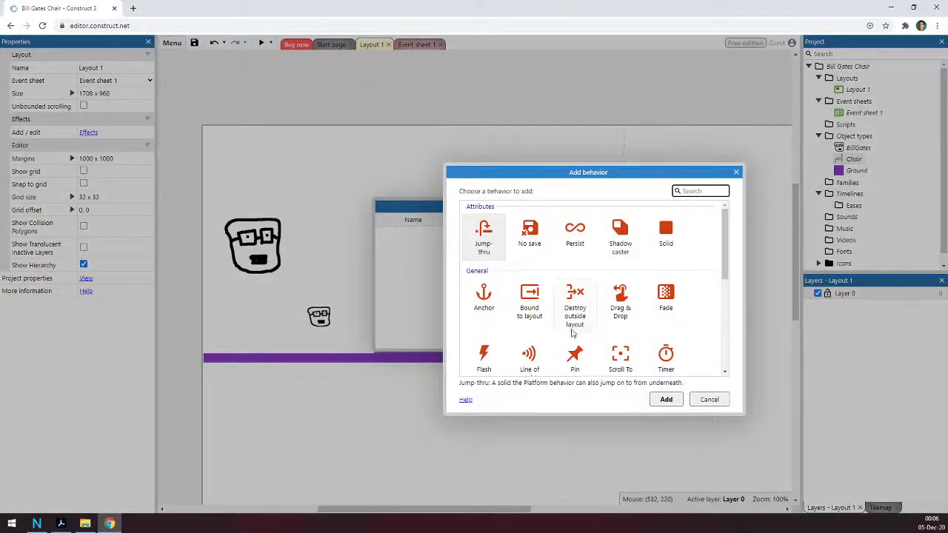
{"action": "scroll", "coordinate": [604, 304], "scroll_direction": "down", "scroll_amount": 3}
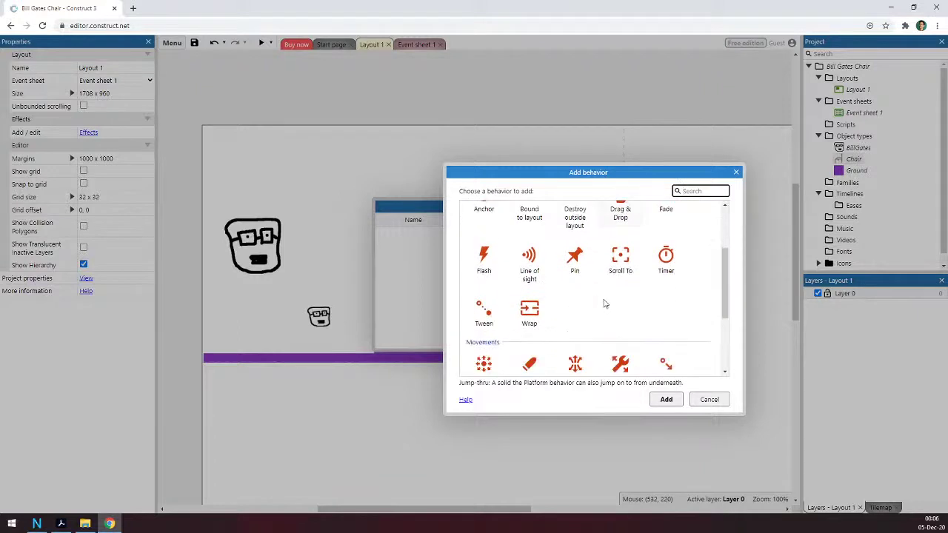
{"action": "scroll", "coordinate": [604, 304], "scroll_direction": "down", "scroll_amount": 3}
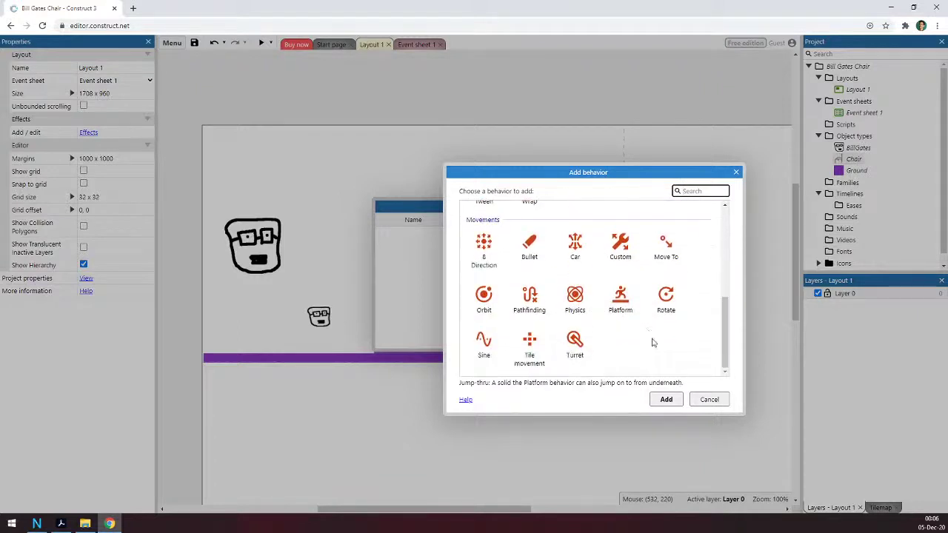
{"action": "scroll", "coordinate": [649, 342], "scroll_direction": "up", "scroll_amount": 5}
{"action": "scroll", "coordinate": [592, 325], "scroll_direction": "down", "scroll_amount": 3}
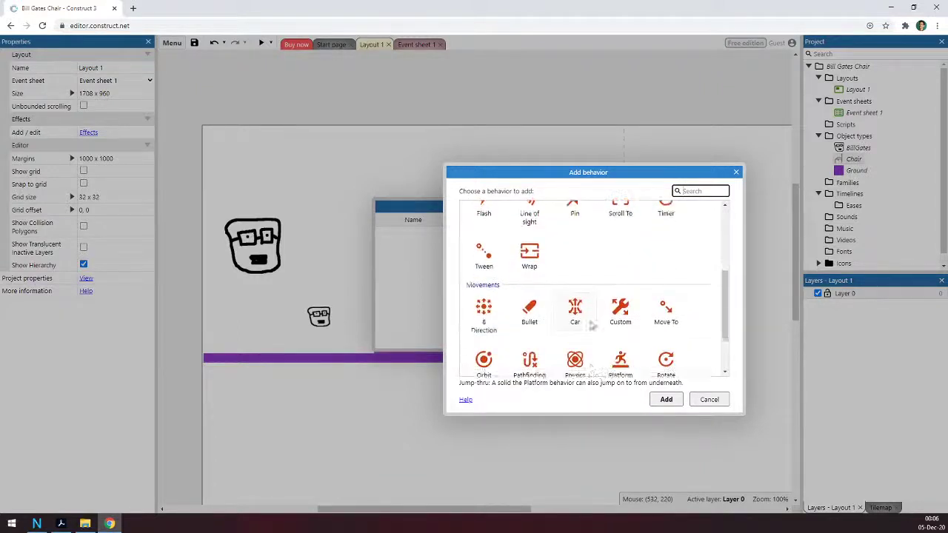
{"action": "scroll", "coordinate": [592, 325], "scroll_direction": "down", "scroll_amount": 1}
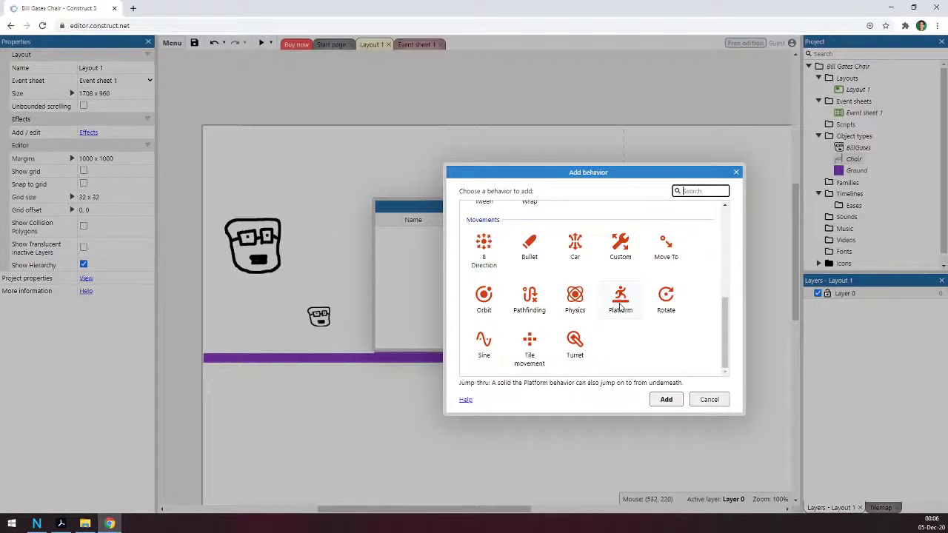